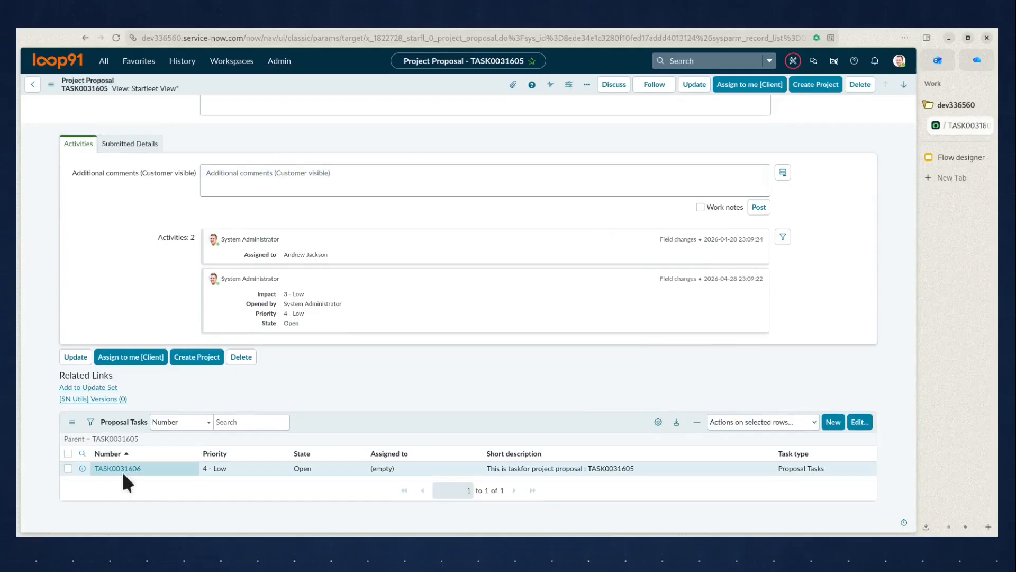
# Review the project proposal's assignee and project type against the Demo 1 requirements slide.
pyautogui.scroll(3, 214, 444)
pyautogui.scroll(1, 214, 444)
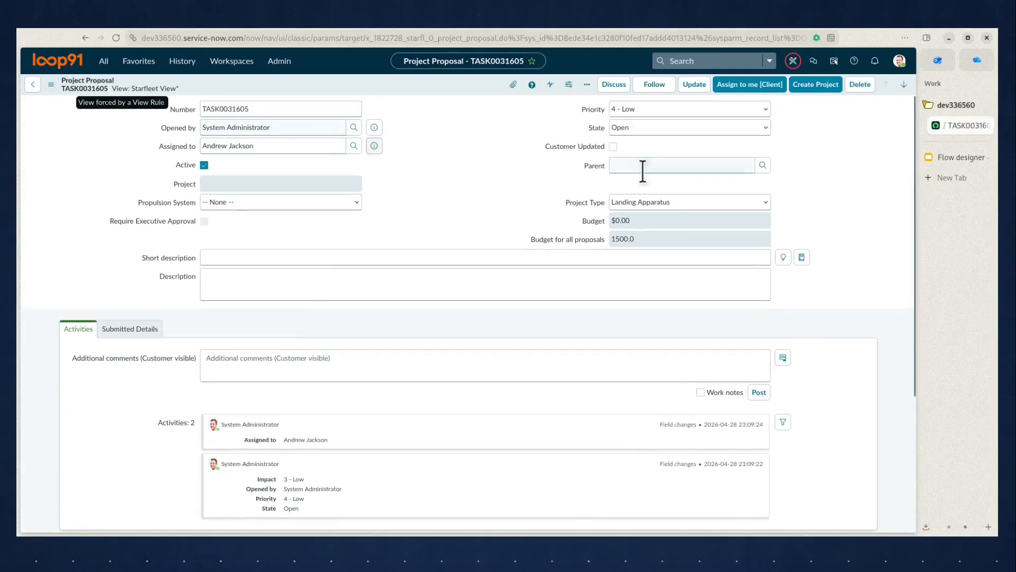
pyautogui.click(955, 157)
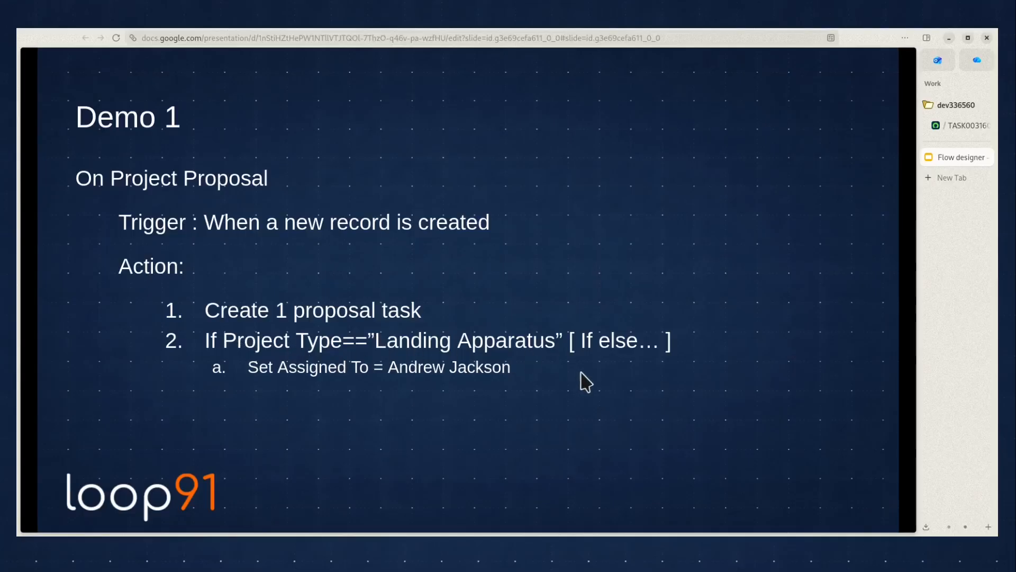
pyautogui.click(953, 125)
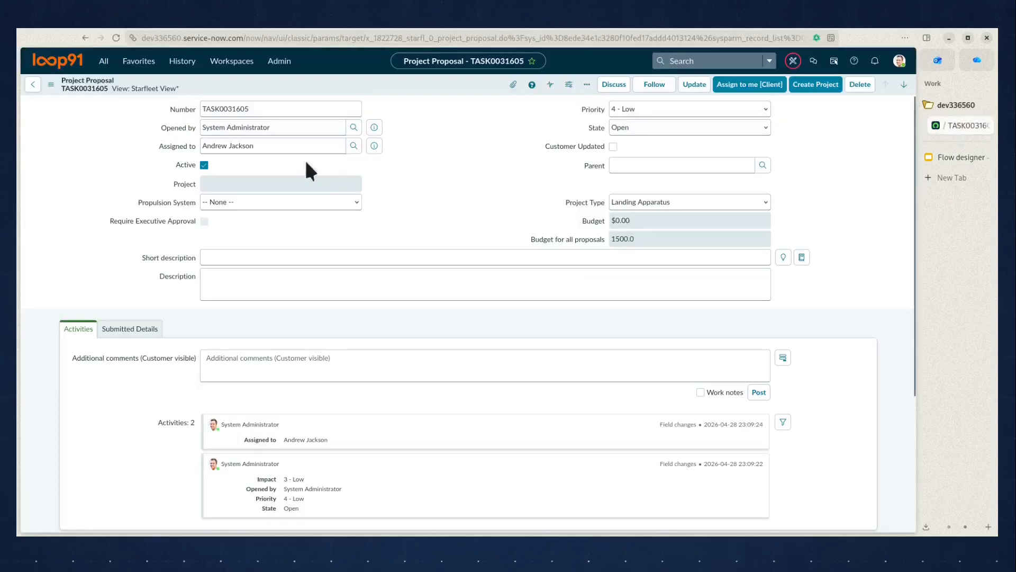
pyautogui.moveTo(283, 146); pyautogui.dragTo(157, 133)
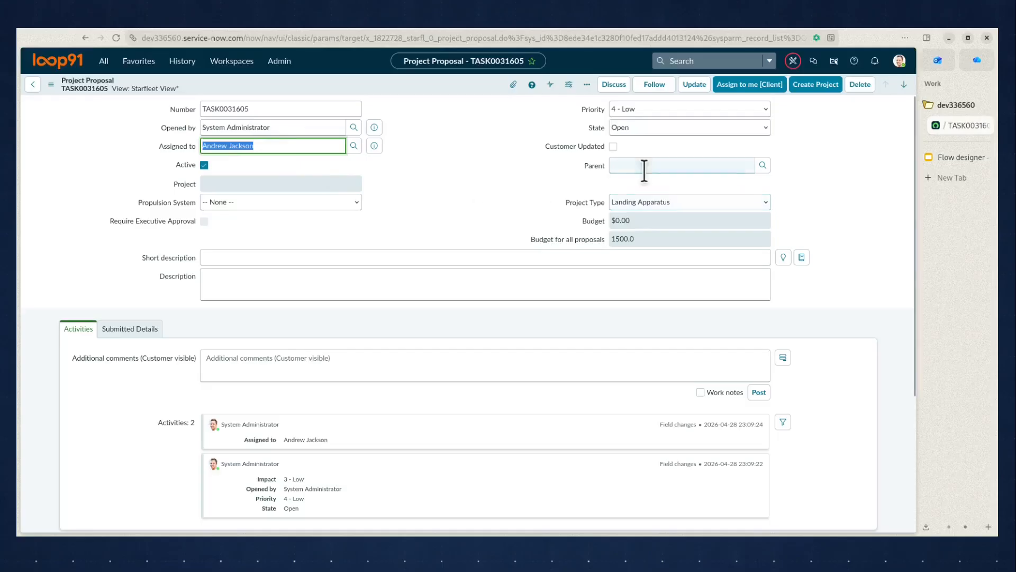
# Find Flow Designer in the application navigator and open it.
pyautogui.click(103, 58)
pyautogui.write('flow desi')
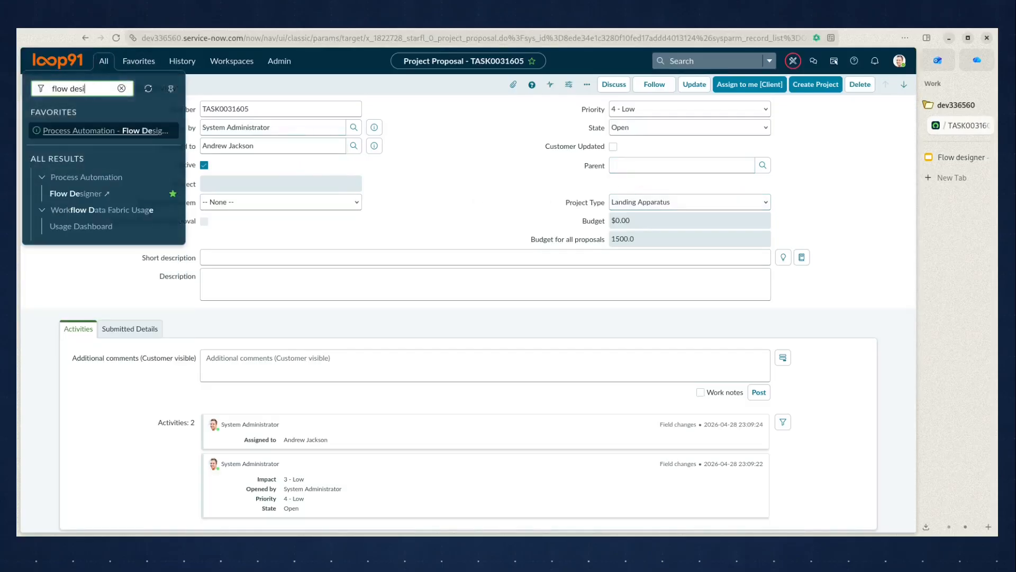
pyautogui.click(98, 194)
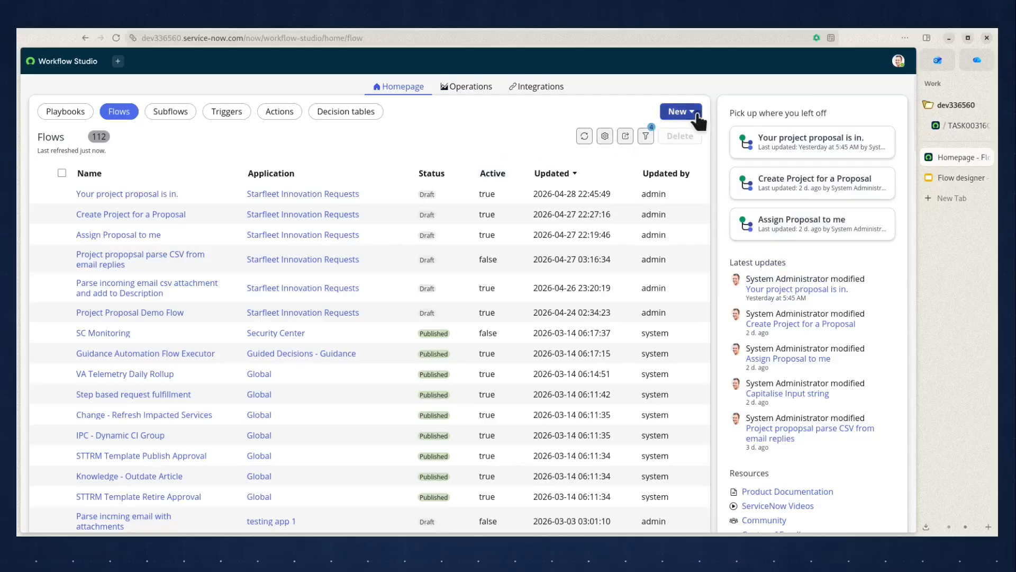
# Create a new flow named "Demo 1" and build it.
pyautogui.click(680, 111)
pyautogui.click(686, 144)
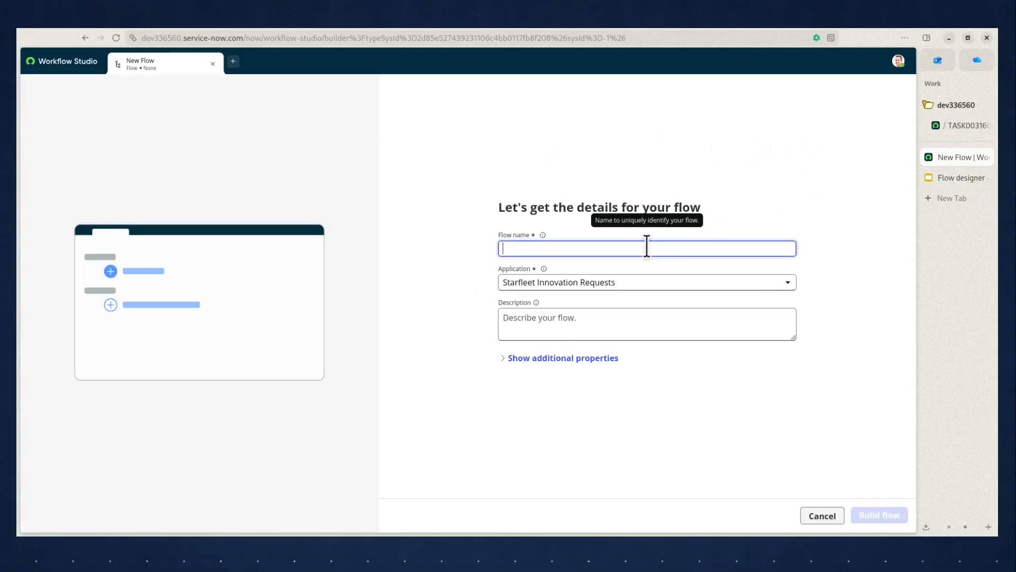
pyautogui.write('Demo 1')
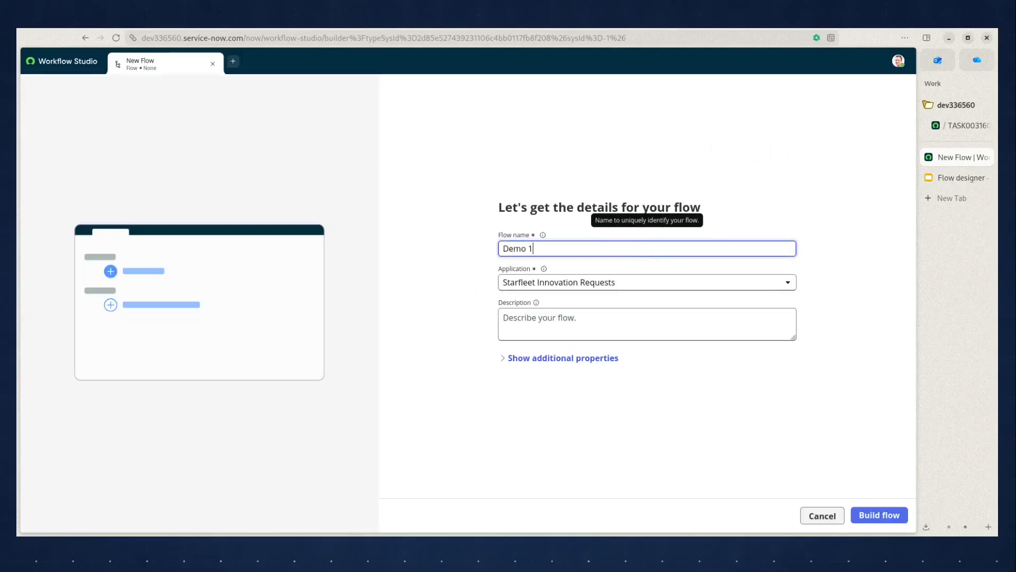
pyautogui.click(882, 519)
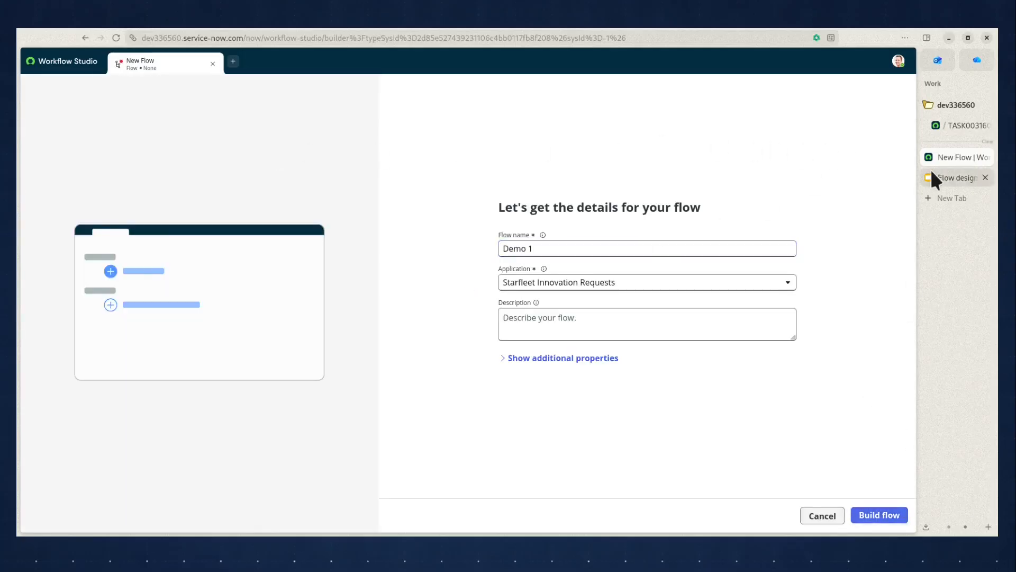
# Check the trigger requirement on the slide and add a record Created trigger on the Project Proposal table.
pyautogui.click(945, 177)
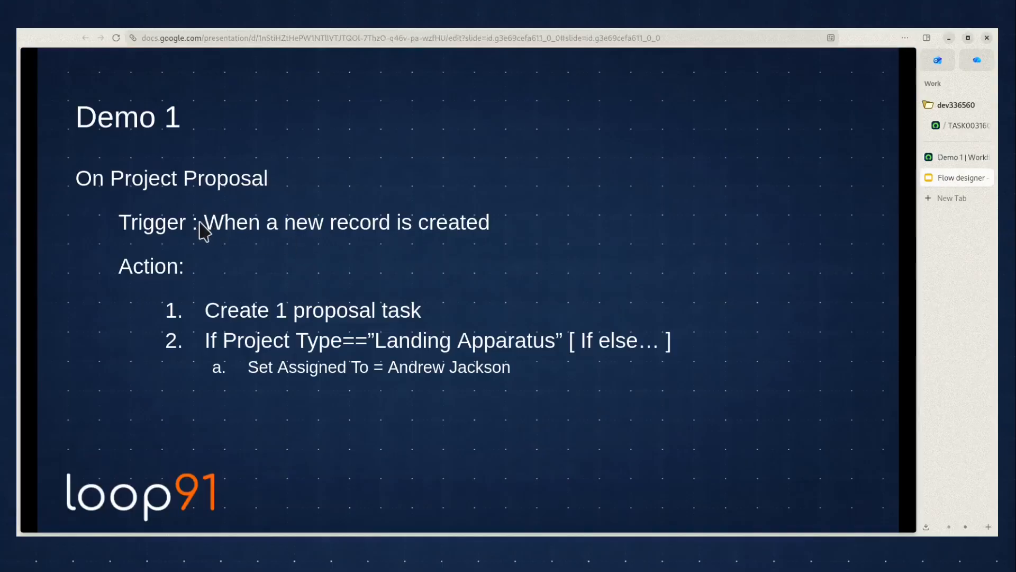
pyautogui.click(945, 156)
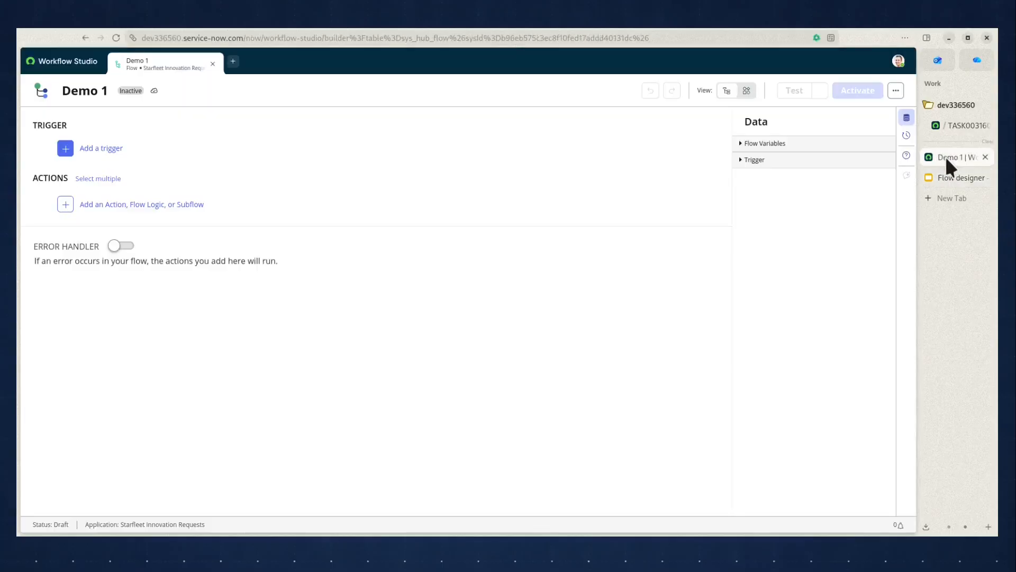
pyautogui.click(94, 149)
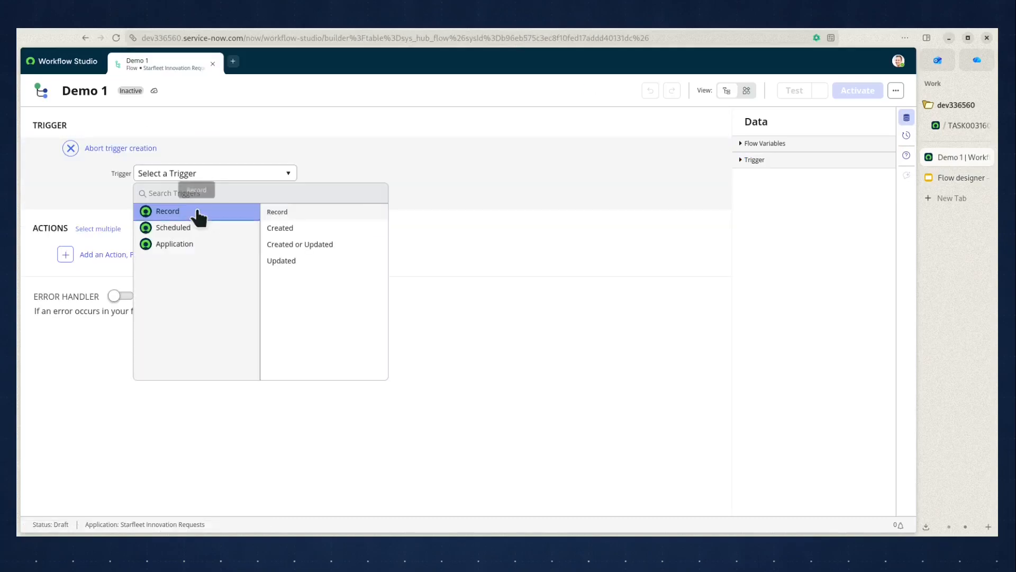
pyautogui.click(290, 229)
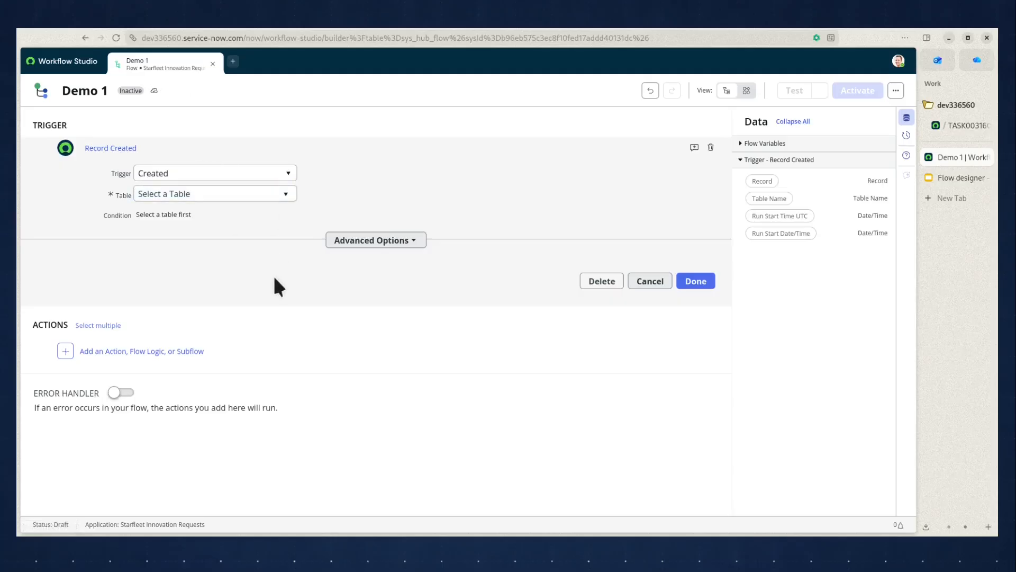
pyautogui.click(274, 194)
pyautogui.write('project pro')
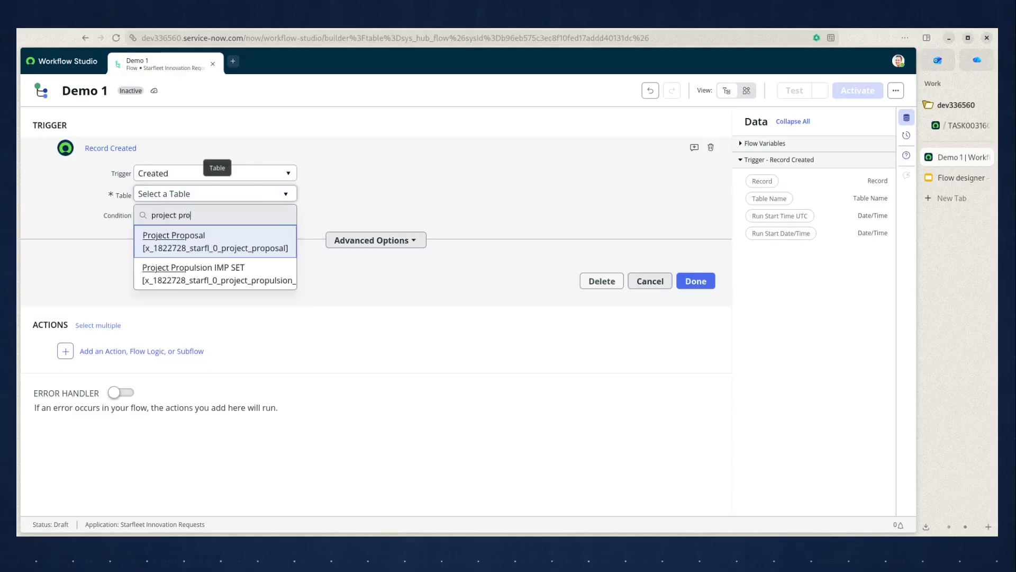
pyautogui.click(245, 243)
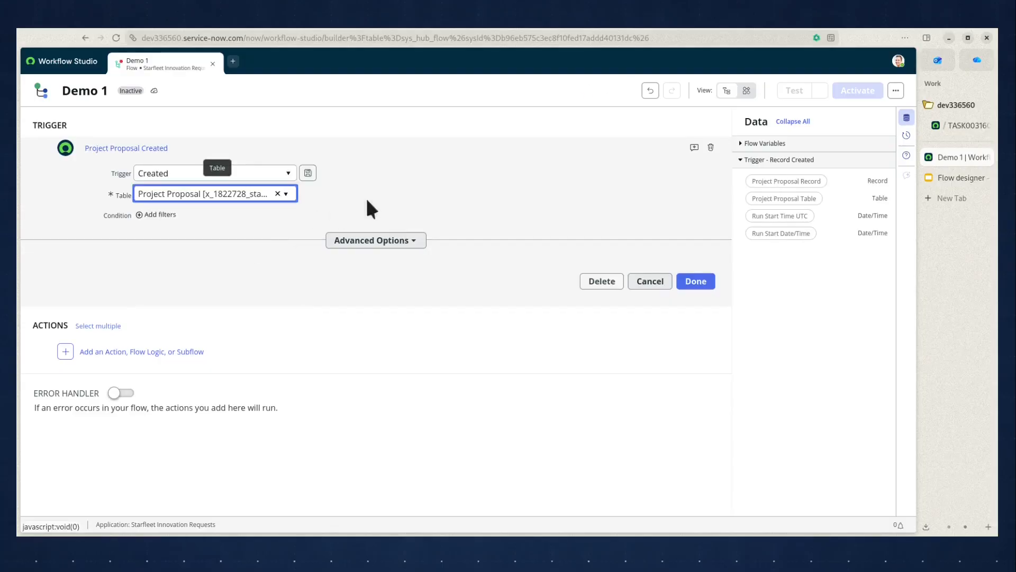
pyautogui.click(695, 281)
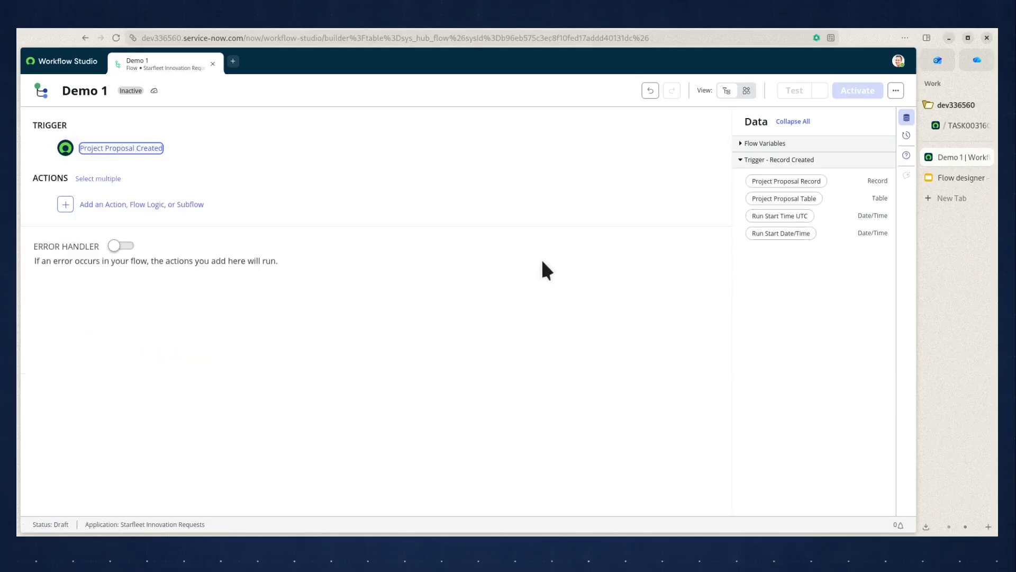
# Check the action requirements on the slide and add a Create Record action to the flow.
pyautogui.click(953, 179)
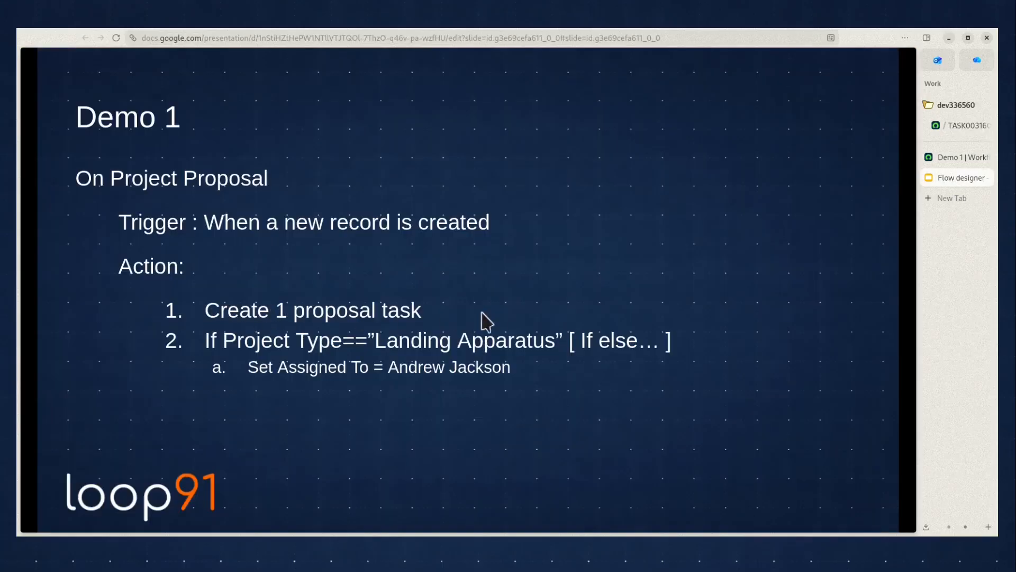
pyautogui.click(944, 159)
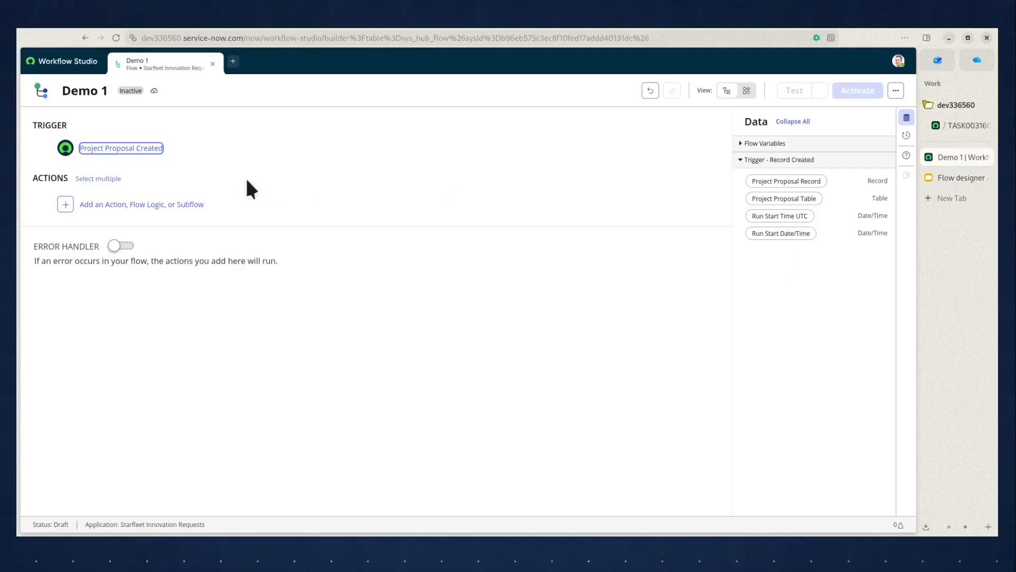
pyautogui.click(137, 207)
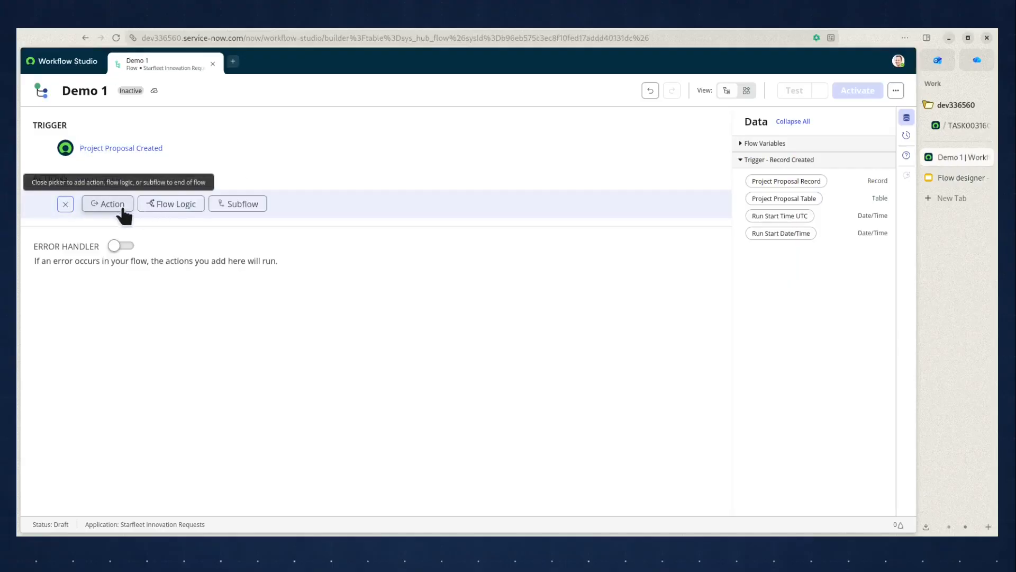
pyautogui.click(122, 210)
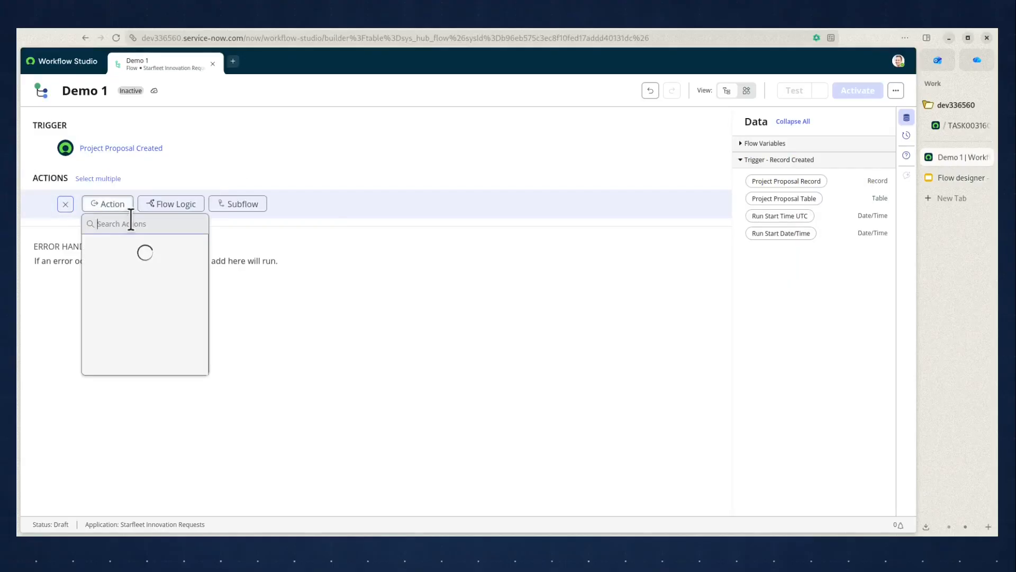
pyautogui.write('create re')
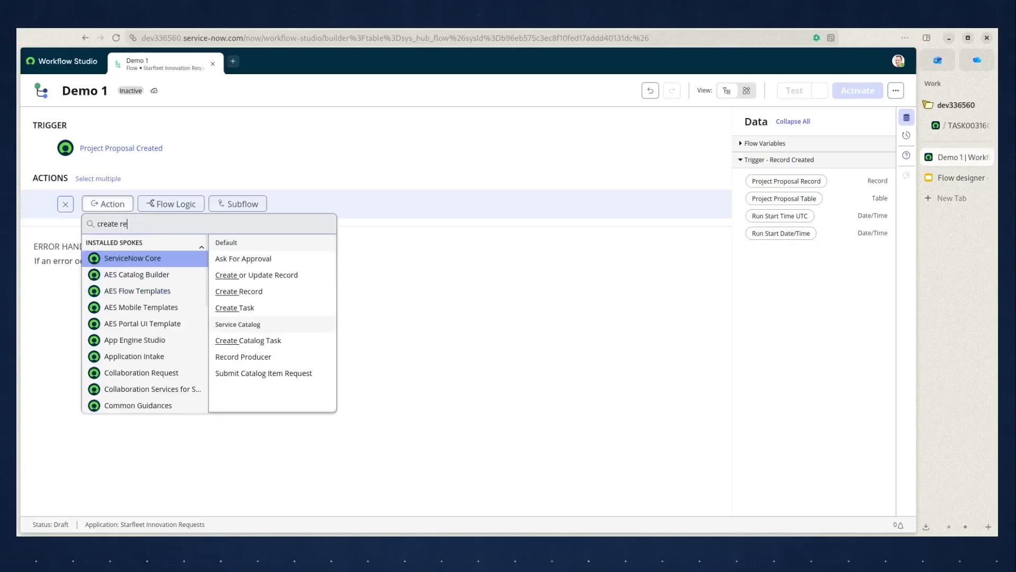
pyautogui.click(233, 260)
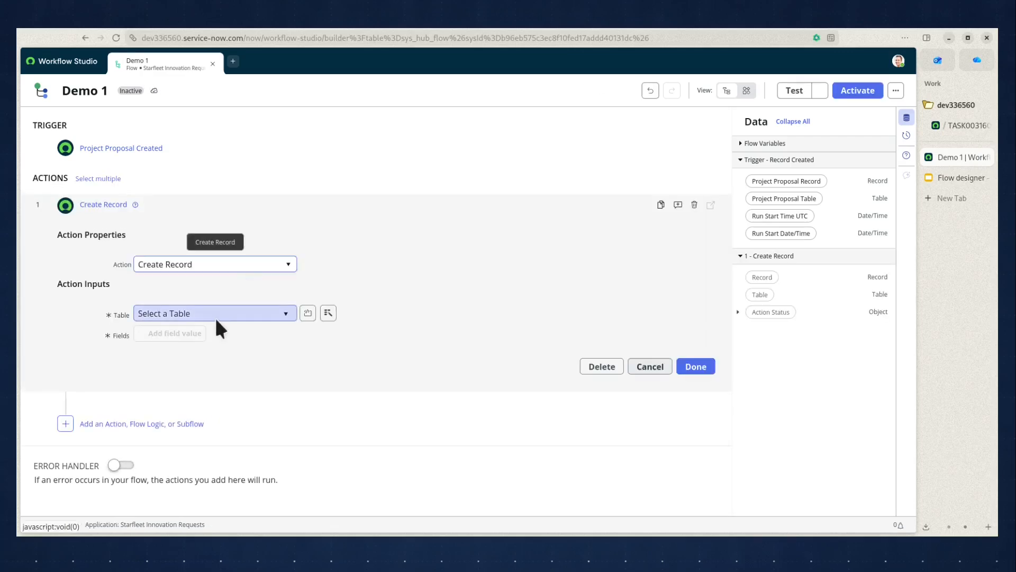
# Set the Create Record action's table to Project Proposal.
pyautogui.click(286, 311)
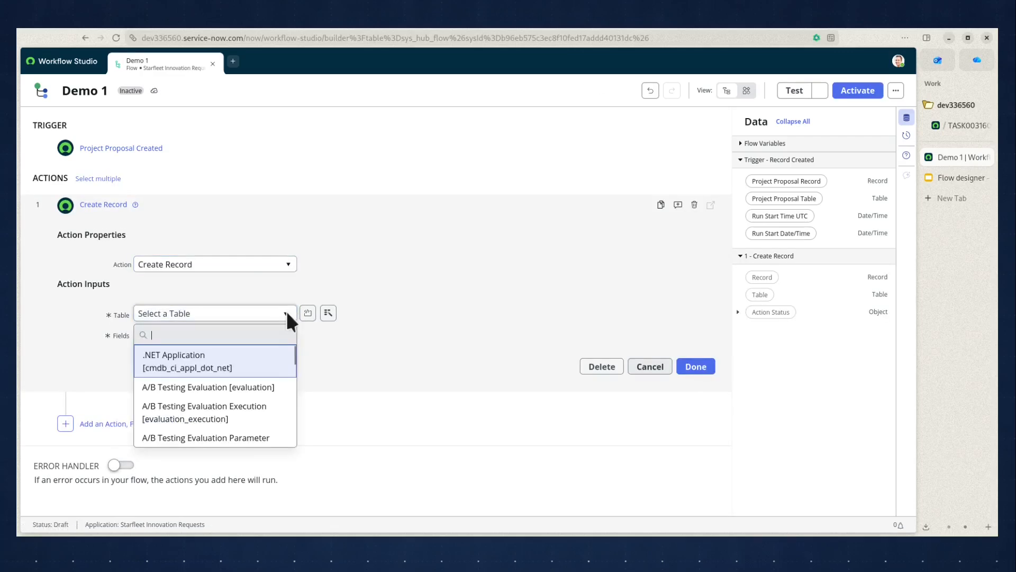
pyautogui.write('project pr')
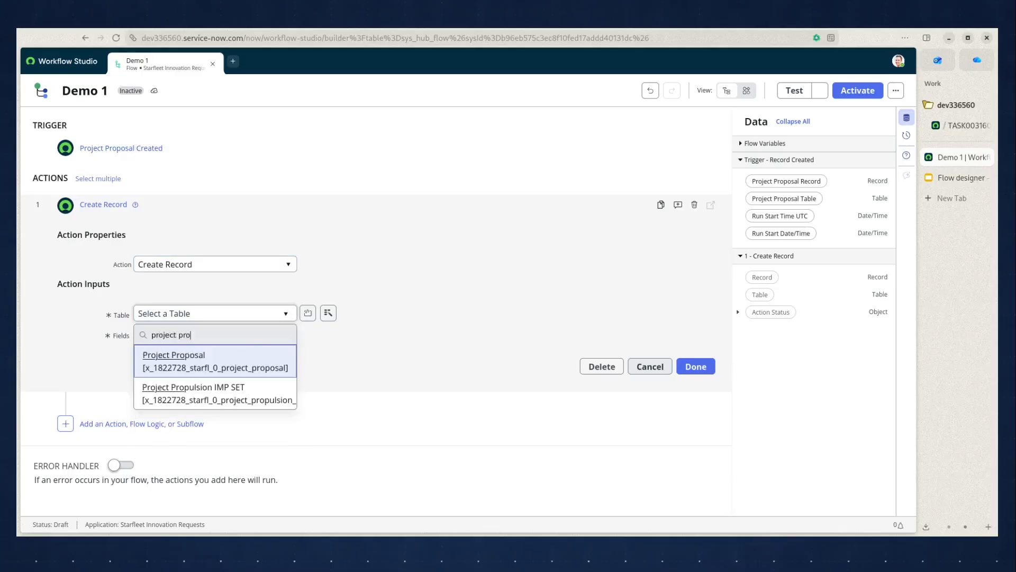
pyautogui.write('o')
pyautogui.click(272, 362)
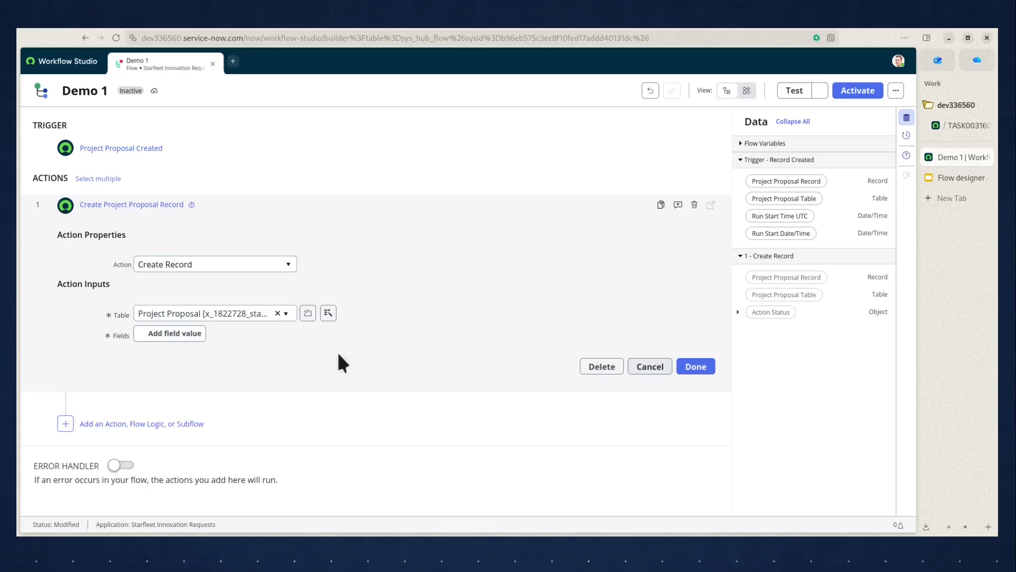
# Add a Parent field value to the Create Record action, filled with the trigger's Project Proposal Record.
pyautogui.click(954, 130)
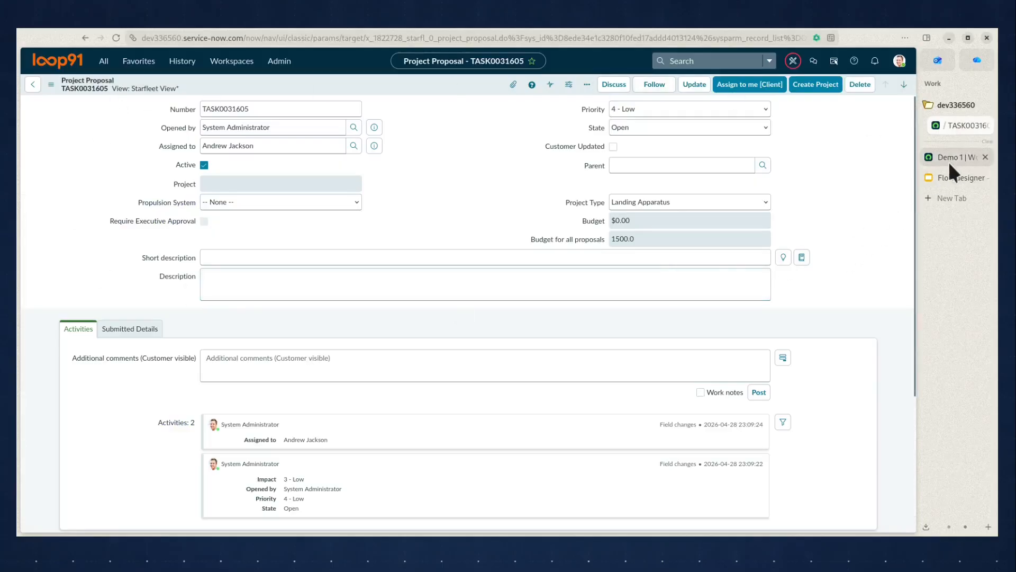
pyautogui.click(951, 158)
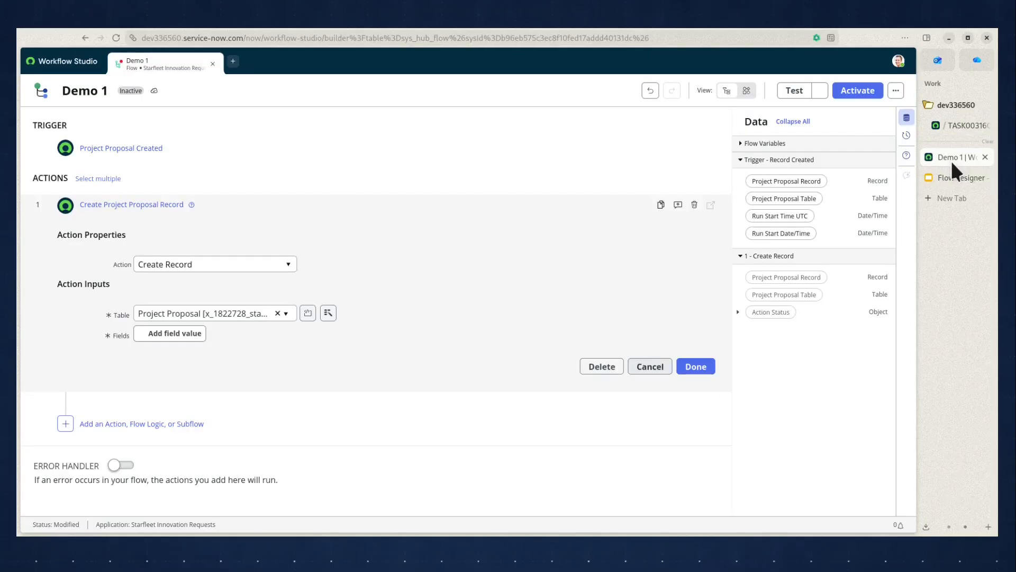
pyautogui.click(170, 333)
pyautogui.click(194, 337)
pyautogui.write('par')
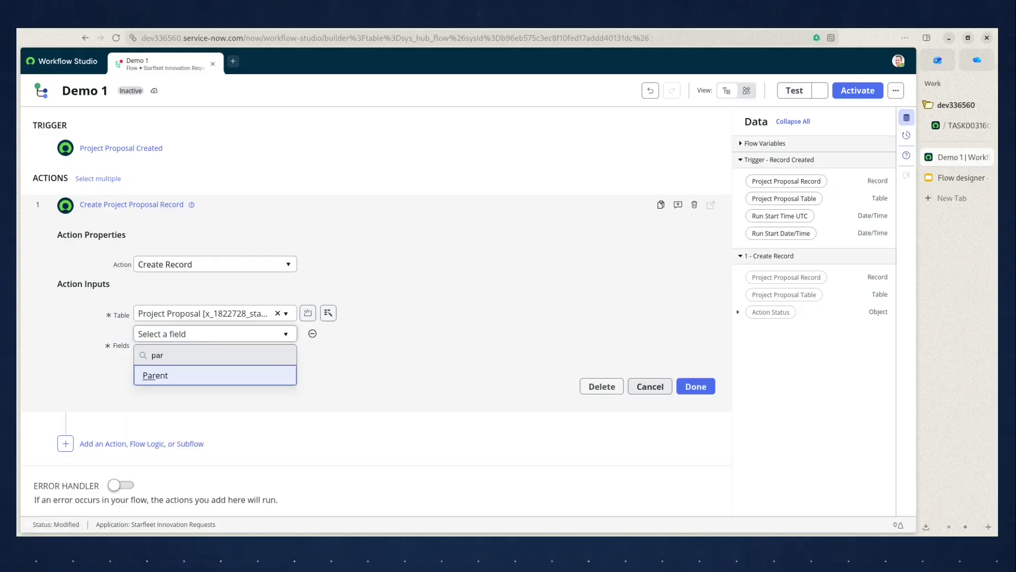
pyautogui.click(152, 374)
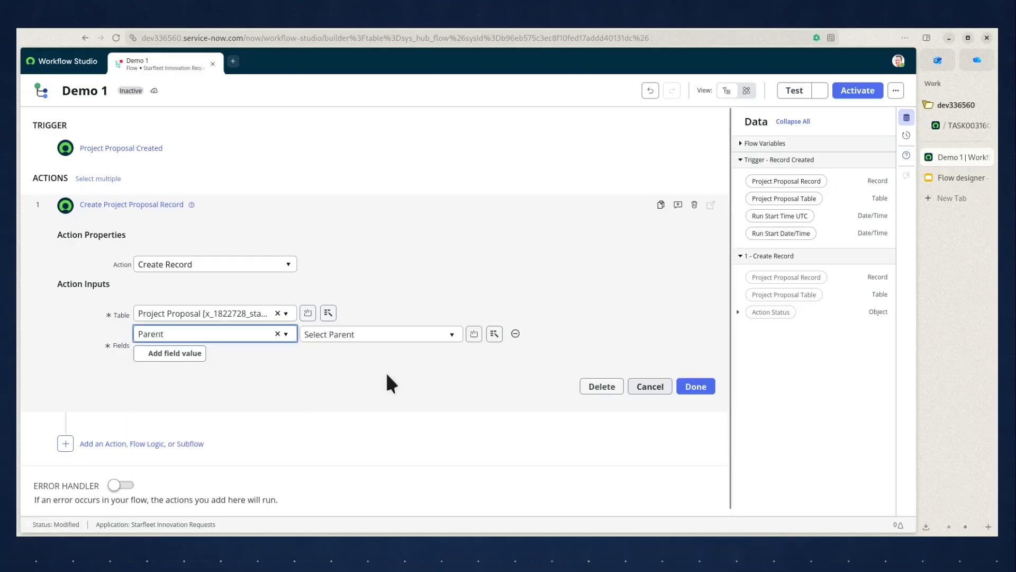
pyautogui.click(413, 375)
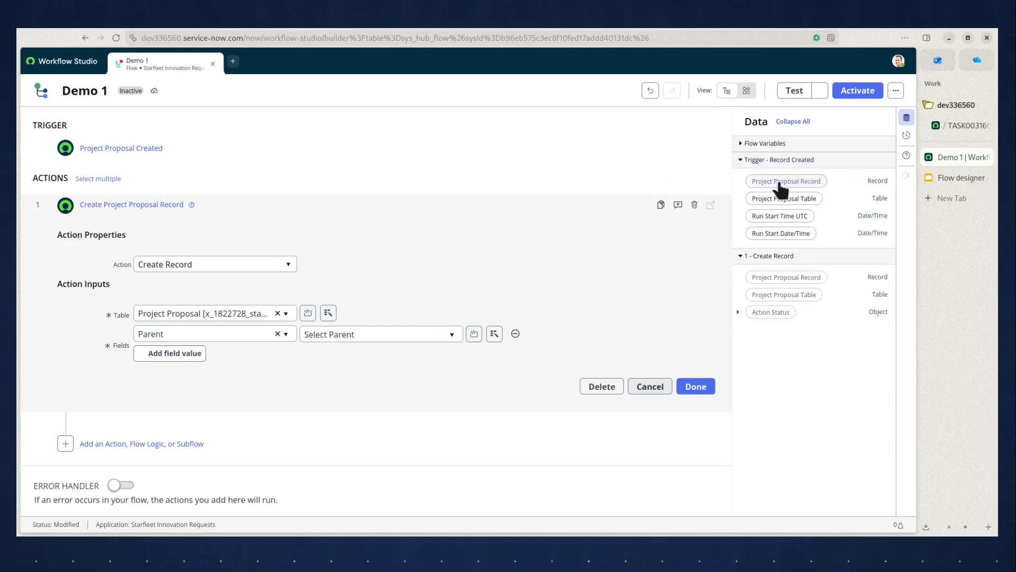
pyautogui.moveTo(780, 183); pyautogui.dragTo(375, 335)
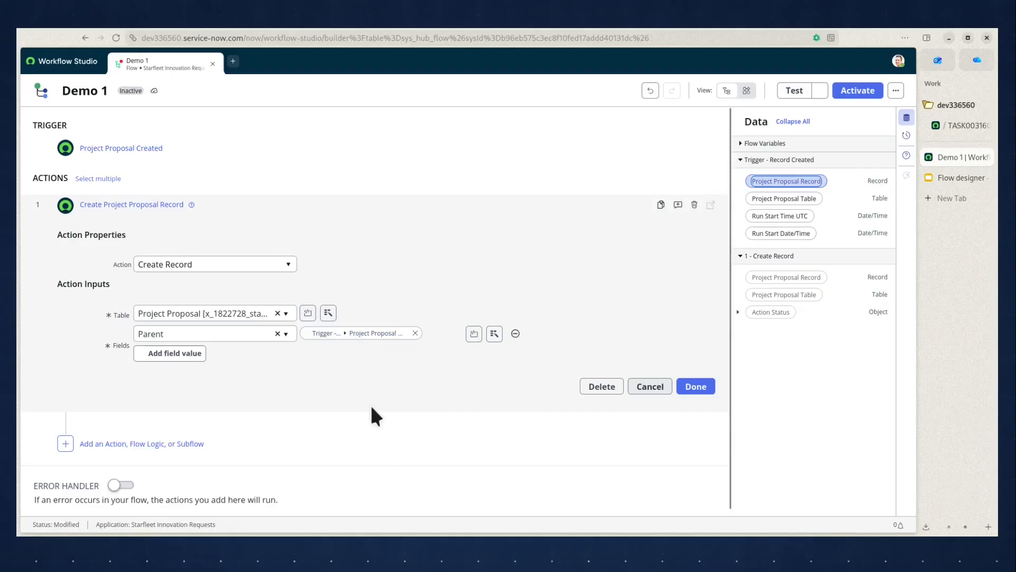
# Add a Short description field value to the Create Record action with the text "Task created for".
pyautogui.click(165, 353)
pyautogui.click(178, 355)
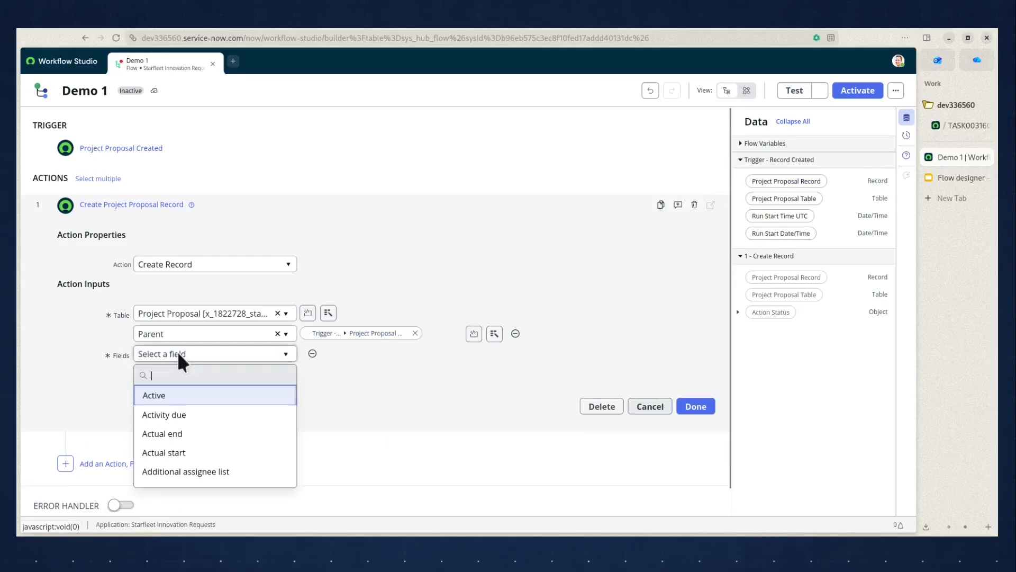
pyautogui.write('short')
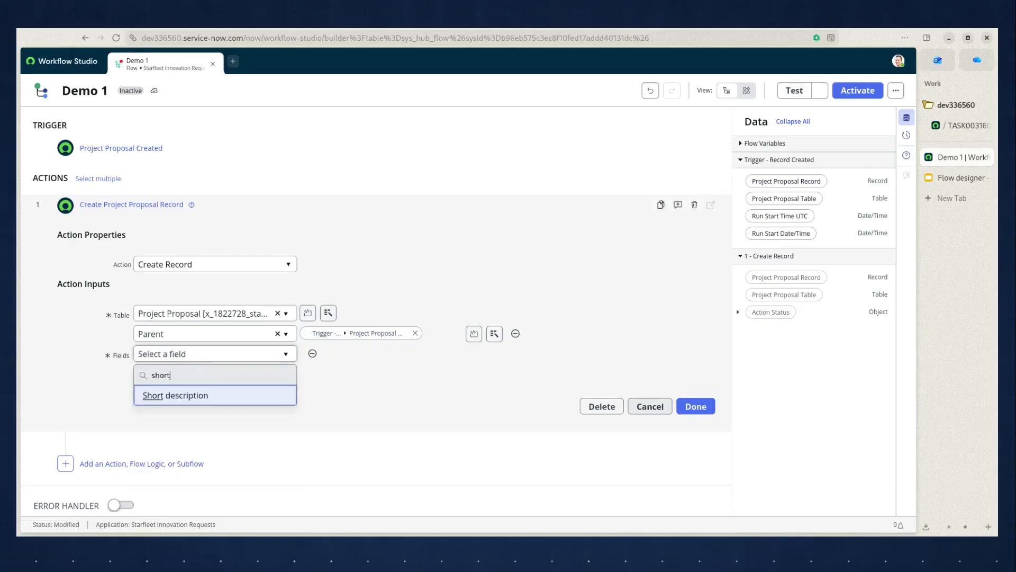
pyautogui.click(210, 398)
pyautogui.click(351, 353)
pyautogui.write('Task')
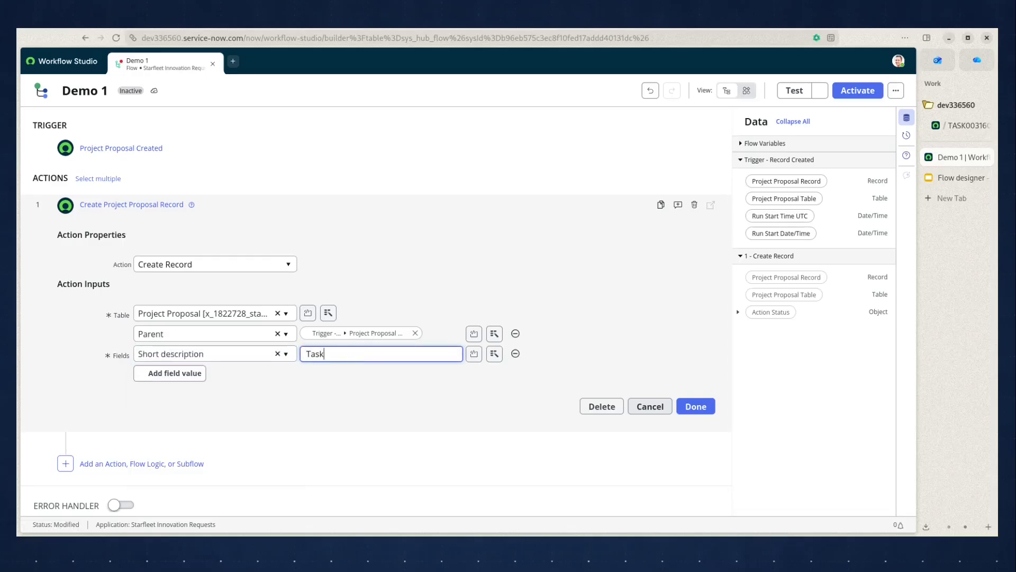
pyautogui.write(' created for')
# Append the Number of the trigger's Project Proposal Record to the Short description value.
pyautogui.click(494, 353)
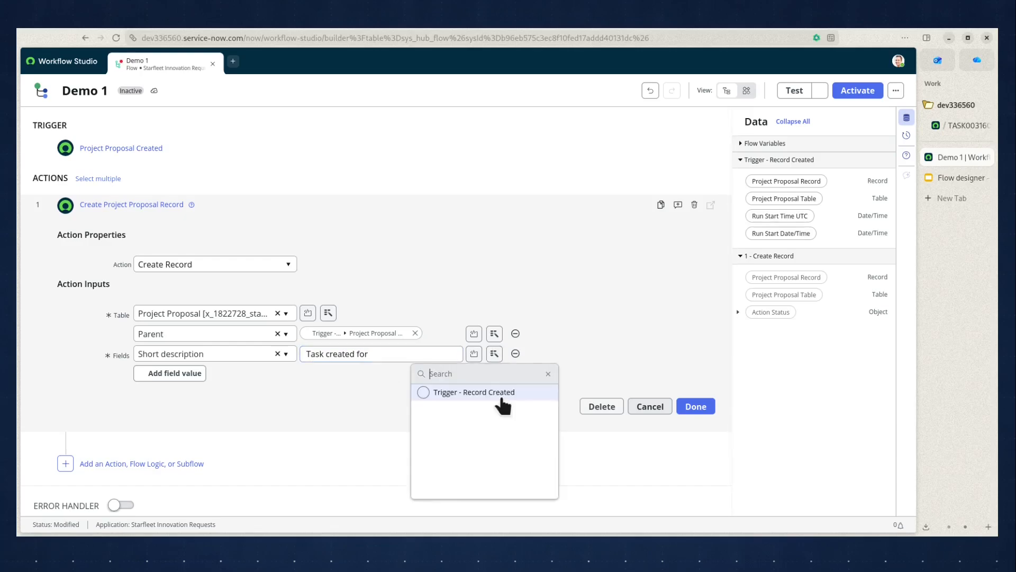
pyautogui.click(506, 393)
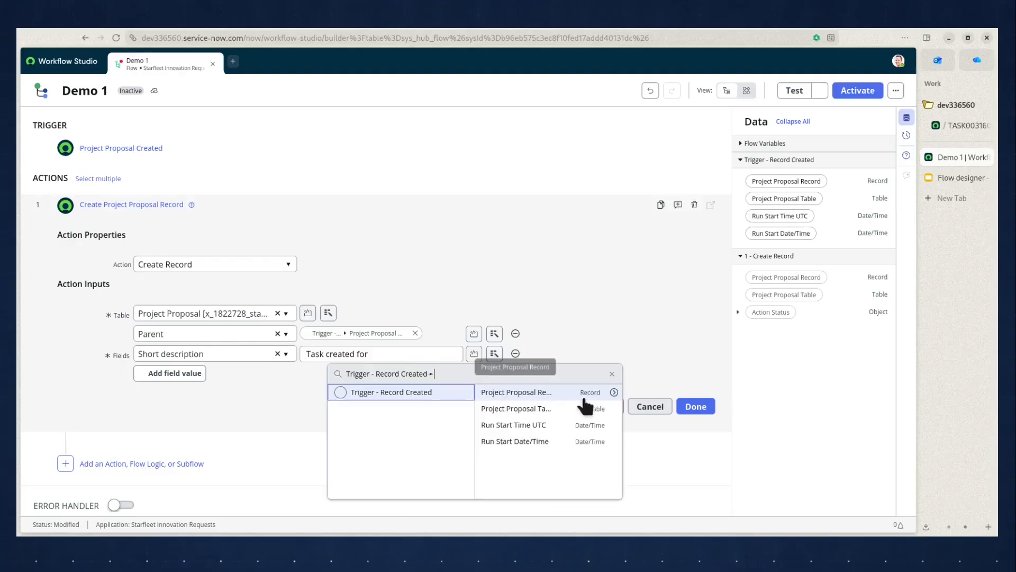
pyautogui.click(612, 394)
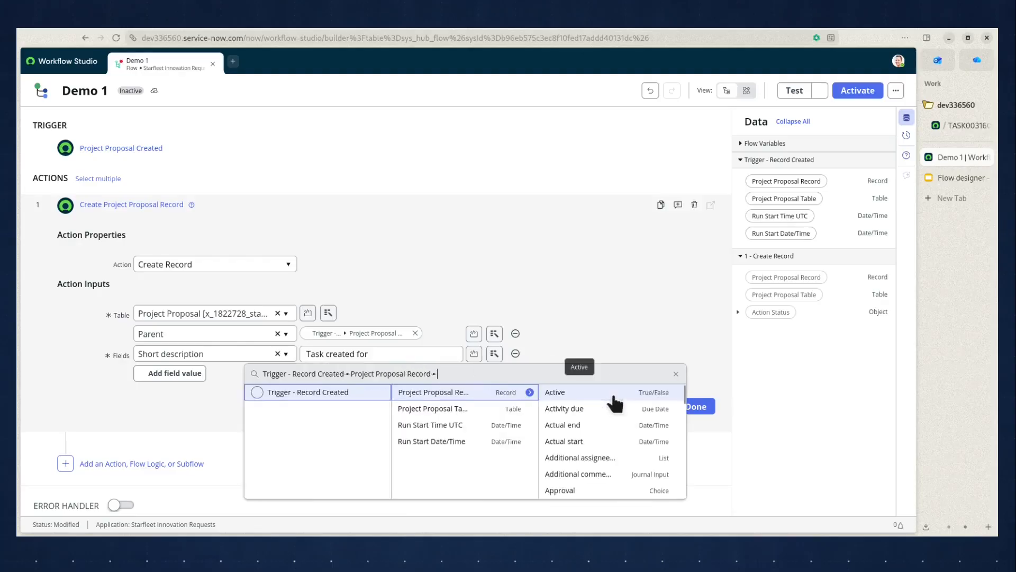
pyautogui.scroll(-10, 622, 418)
pyautogui.scroll(-3, 624, 421)
pyautogui.scroll(1, 625, 421)
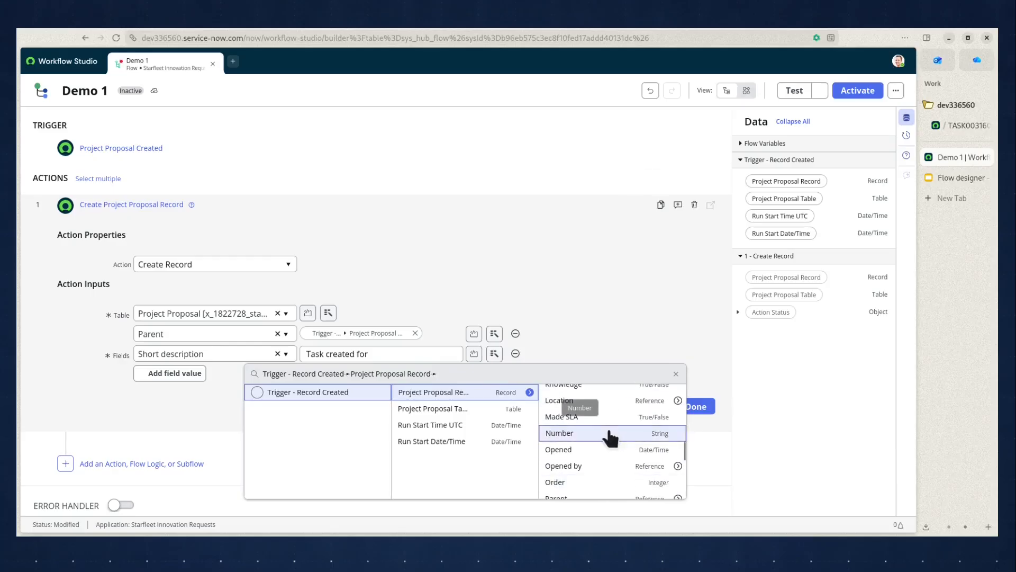
pyautogui.click(610, 434)
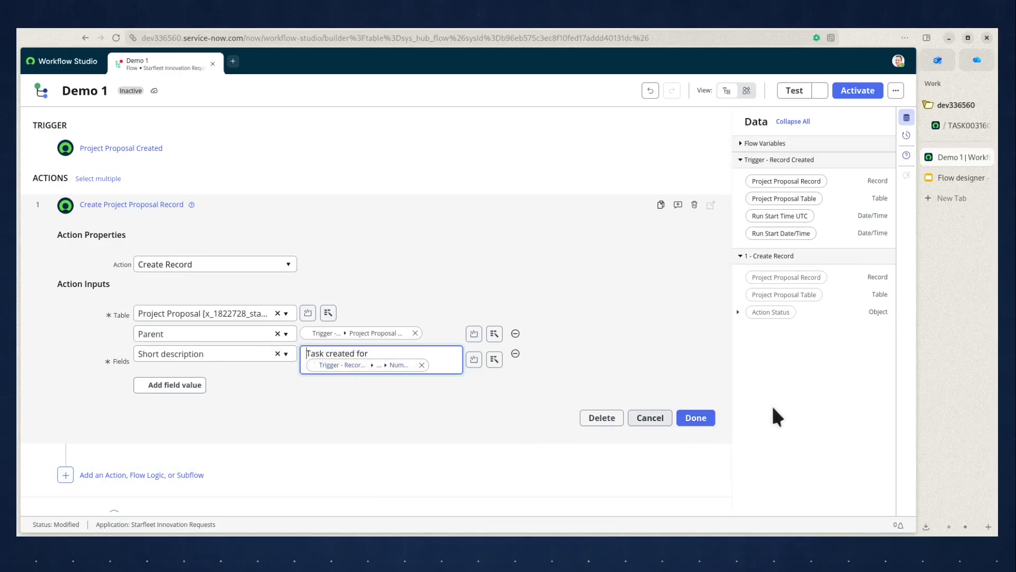
# Check the remaining action requirements on the slide and finish the Create Record action in the flow.
pyautogui.click(953, 179)
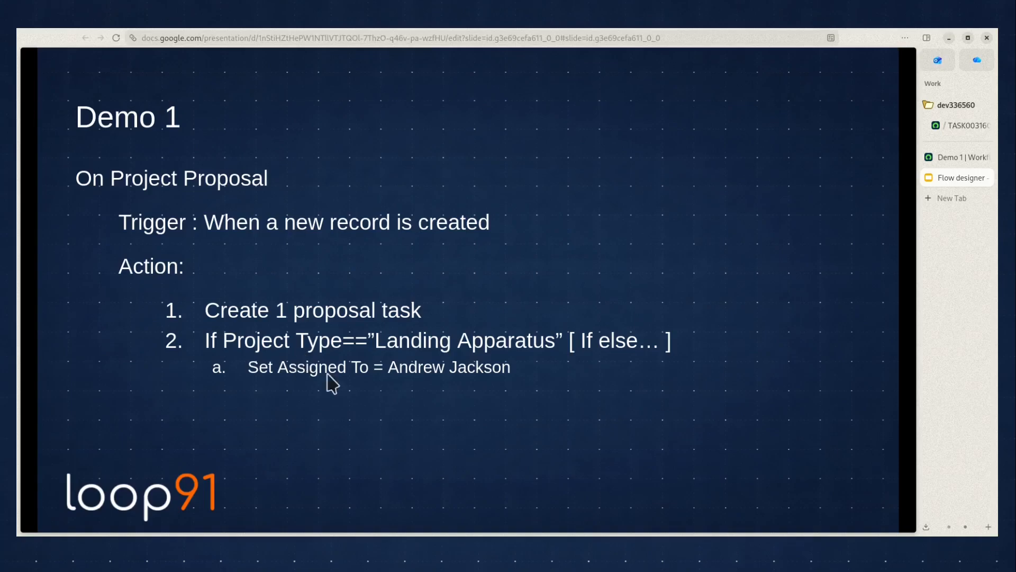
pyautogui.click(941, 156)
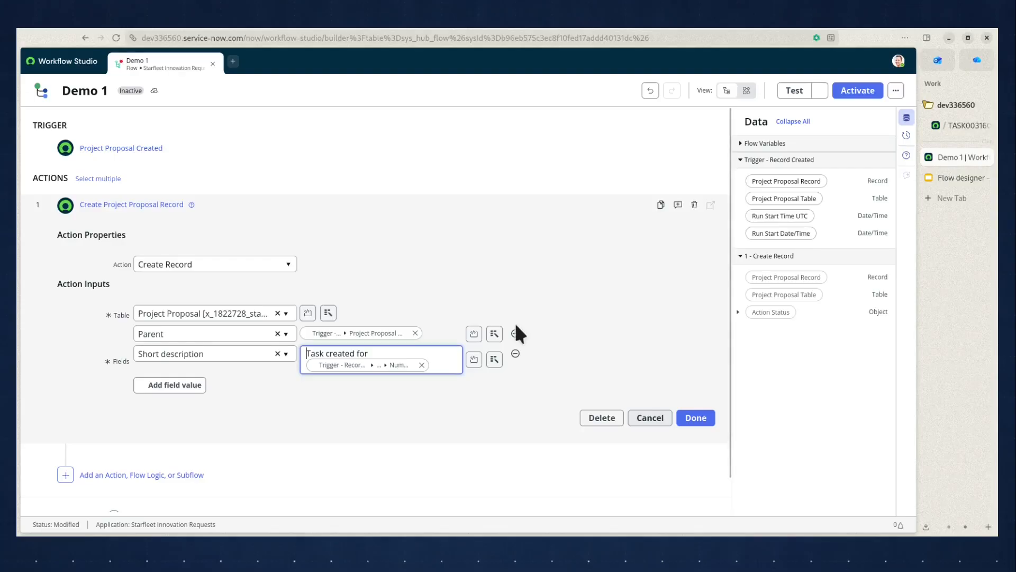
pyautogui.click(693, 416)
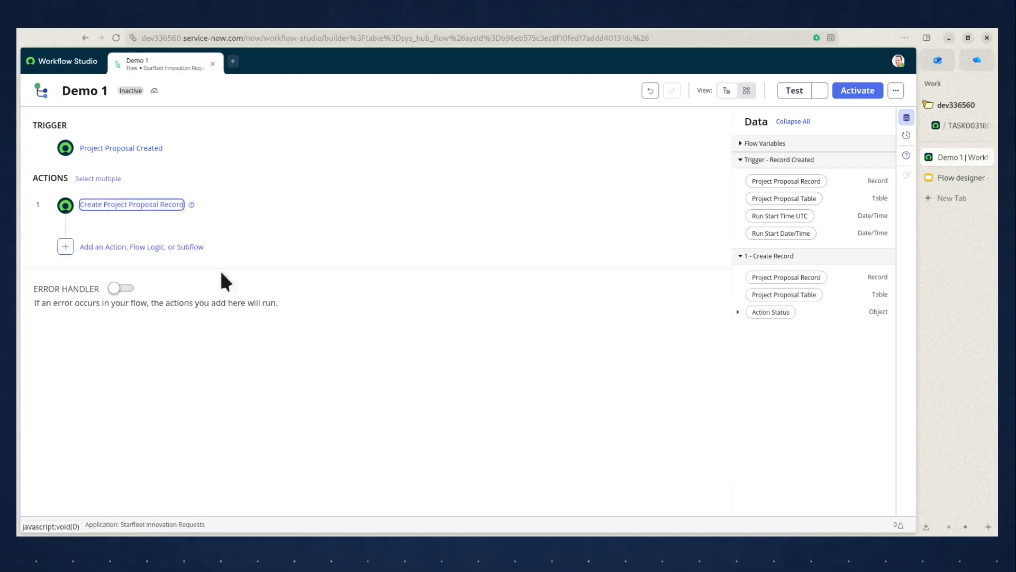
# Add an If flow logic after the Create Record action with the condition label "Check project type".
pyautogui.click(142, 248)
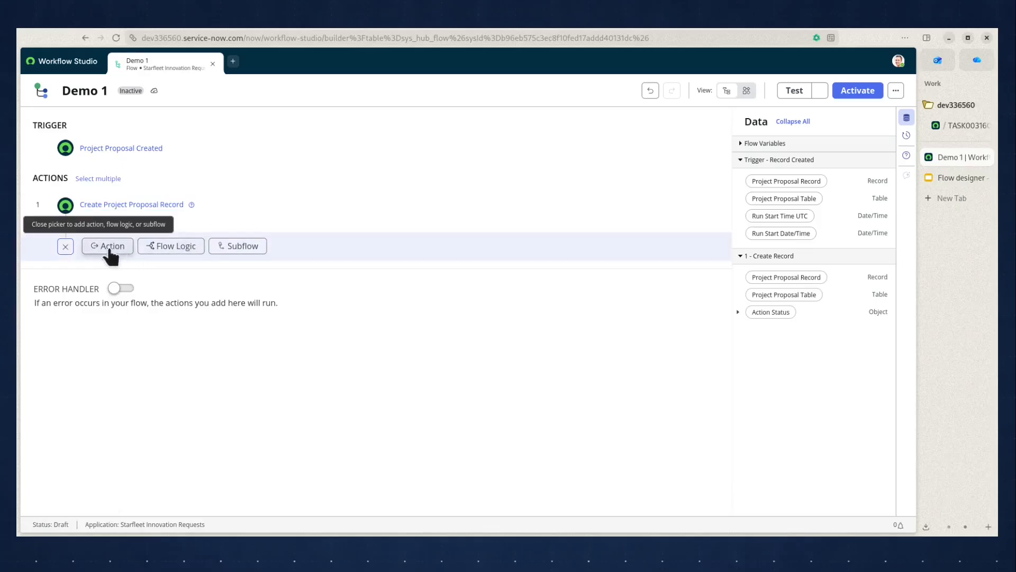
pyautogui.click(168, 249)
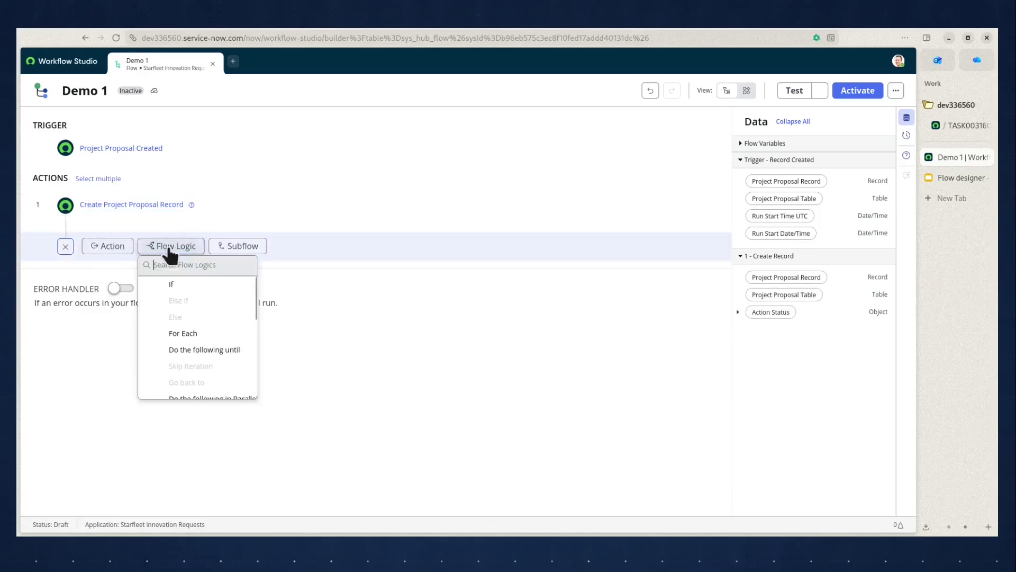
pyautogui.click(175, 285)
pyautogui.write('CHec')
pyautogui.write('eck  project type')
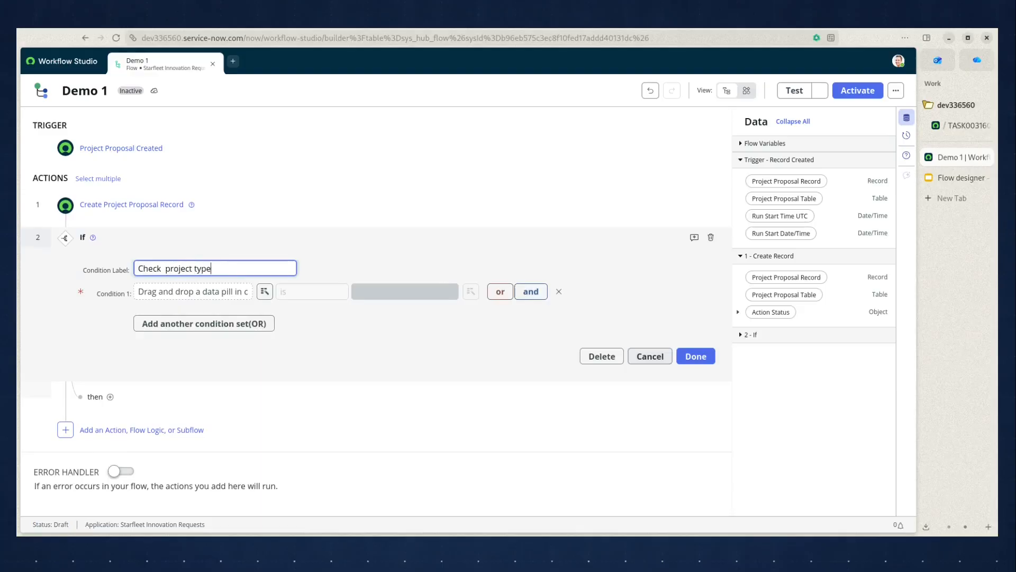
# Set the If condition's data pill to Project Type from the trigger's Project Proposal Record.
pyautogui.click(263, 291)
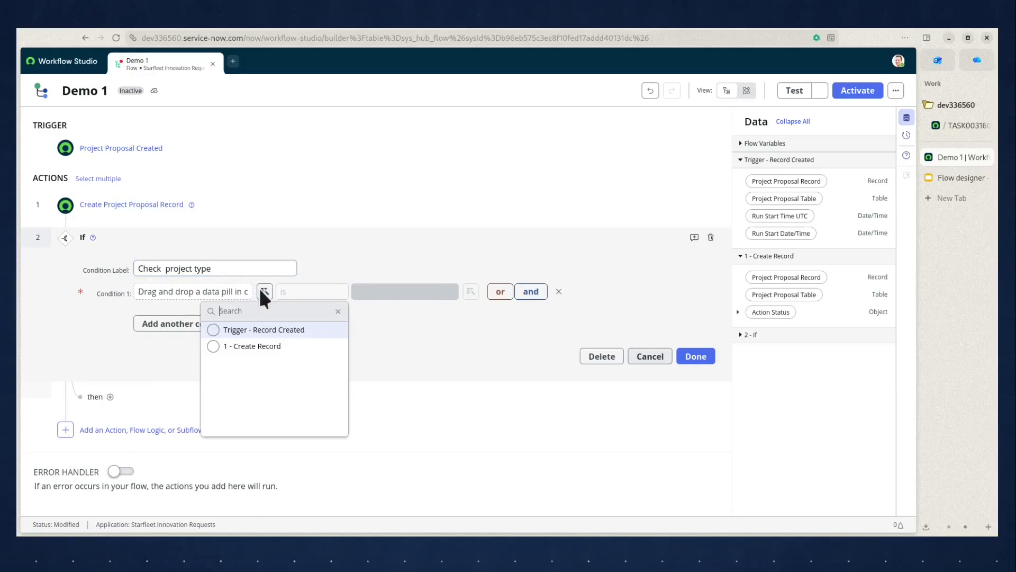
pyautogui.click(312, 331)
pyautogui.click(423, 329)
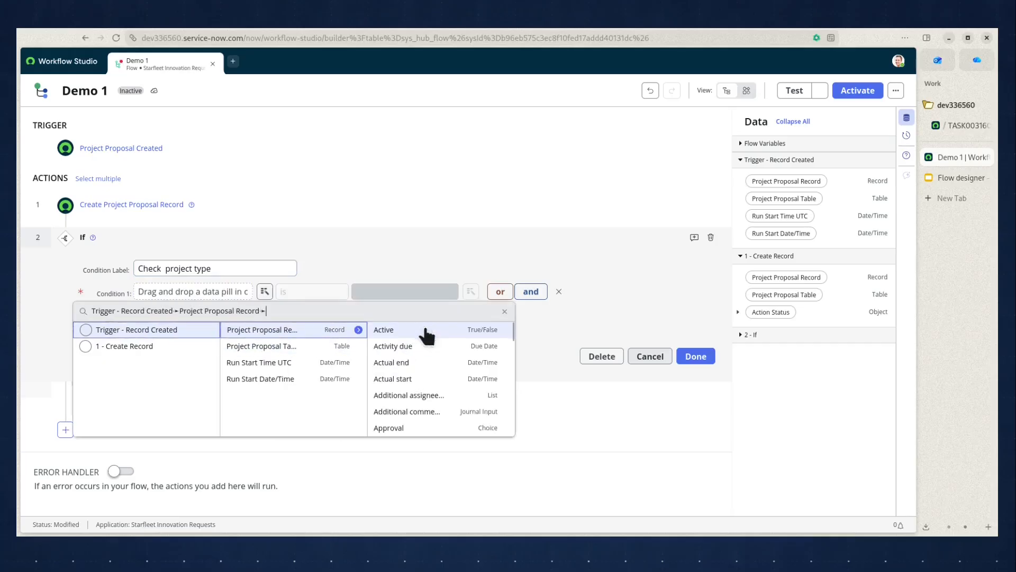
pyautogui.scroll(-1, 475, 389)
pyautogui.scroll(-4, 475, 389)
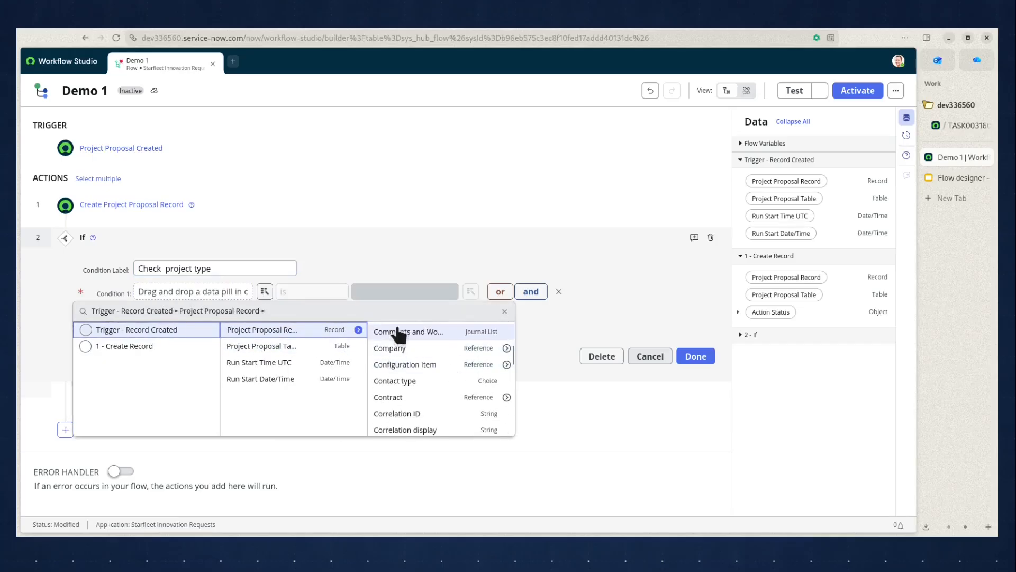
pyautogui.write('pro')
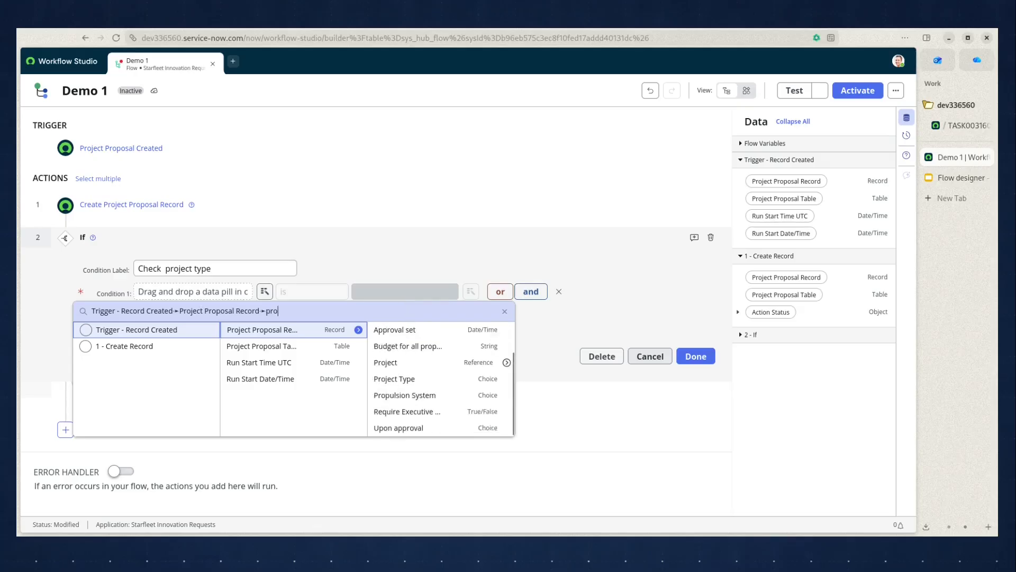
pyautogui.write('je')
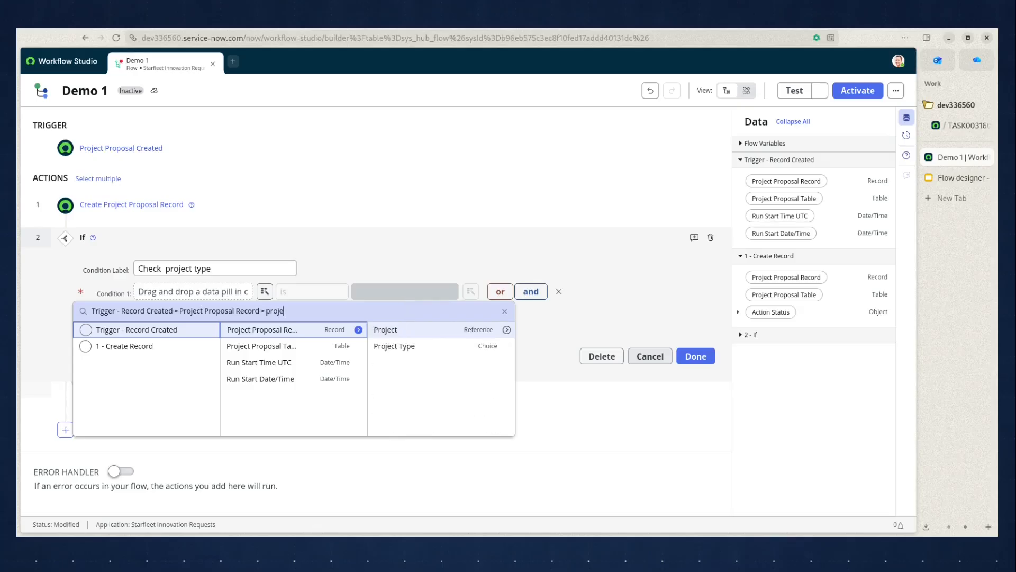
pyautogui.click(411, 348)
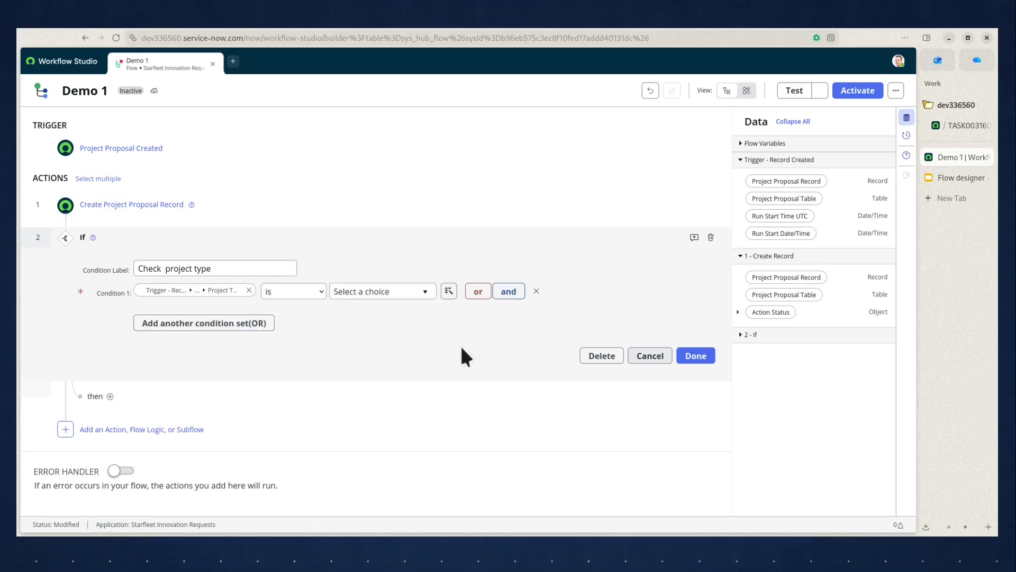
# Set the If condition's comparison value to Landing Apparatus and finish the If logic.
pyautogui.click(372, 292)
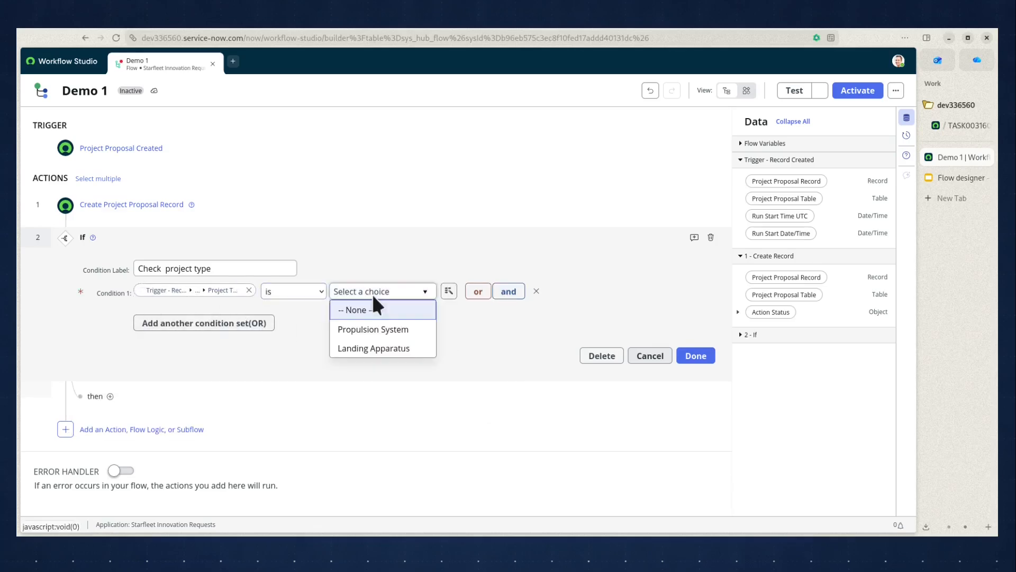
pyautogui.click(377, 350)
pyautogui.click(688, 355)
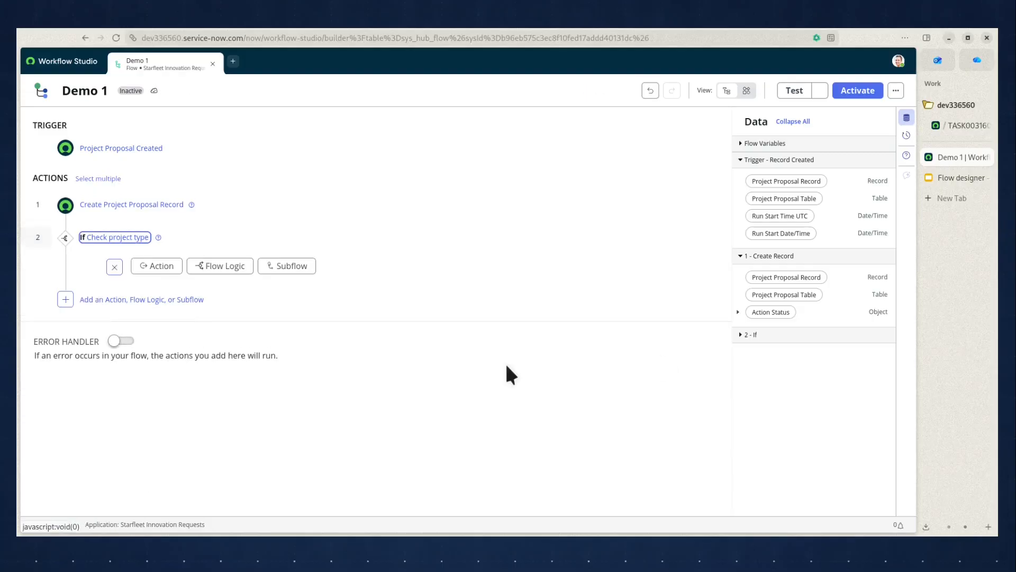
# Add an Update Record action inside the If branch and set its record to the trigger's Project Proposal Record.
pyautogui.click(166, 271)
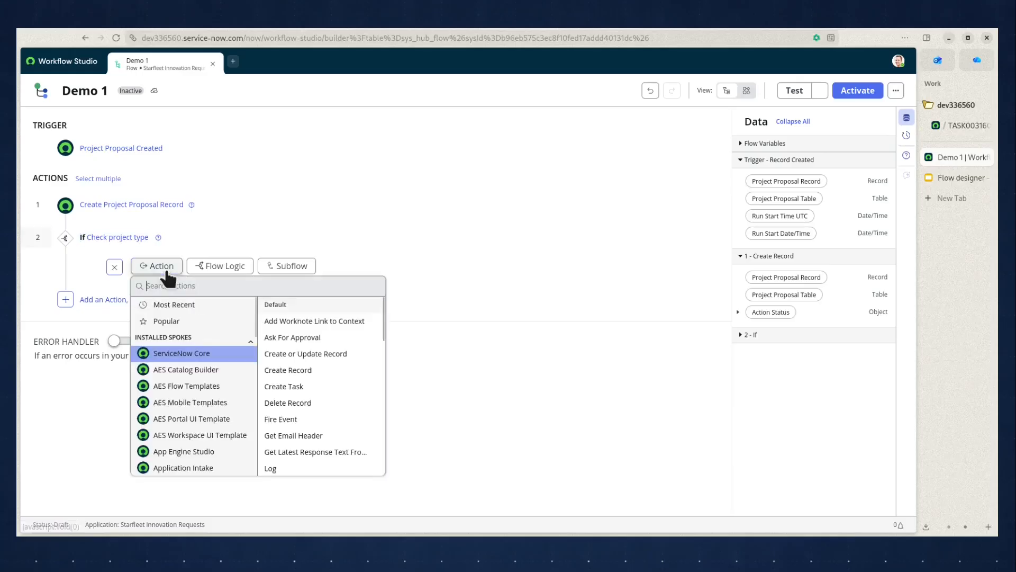
pyautogui.write('update')
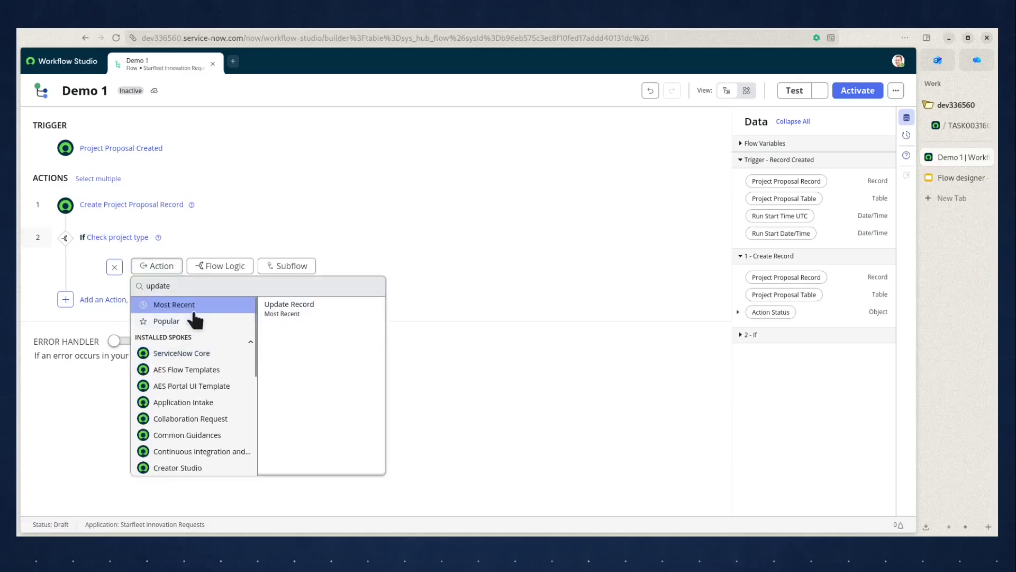
pyautogui.click(275, 308)
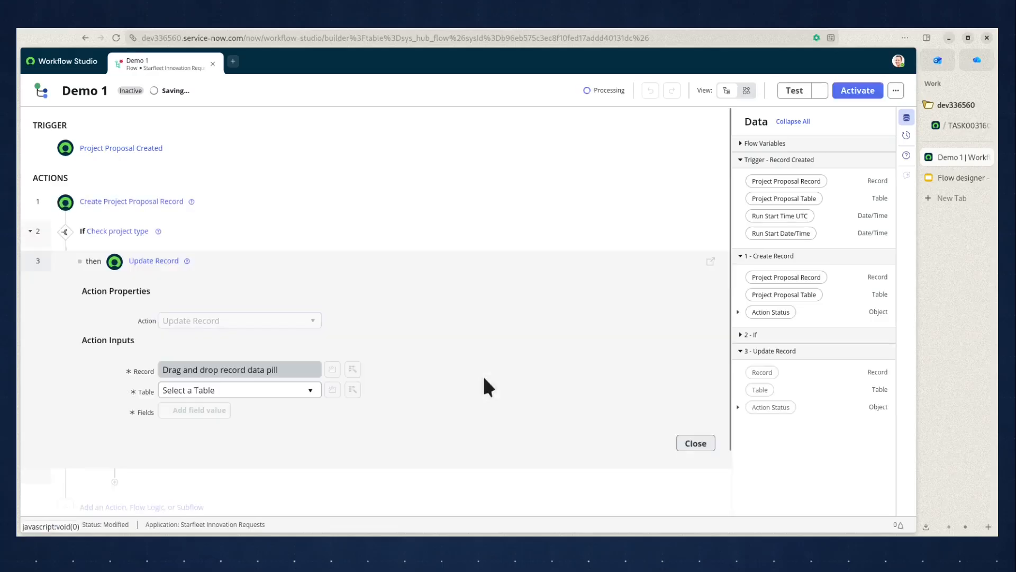
pyautogui.scroll(-1, 624, 392)
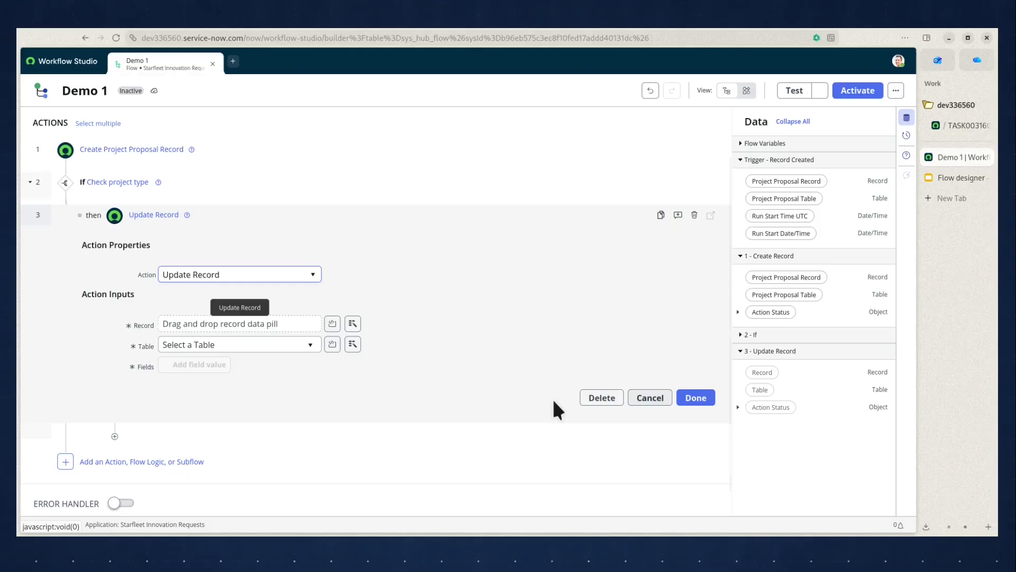
pyautogui.click(778, 183)
pyautogui.moveTo(778, 183); pyautogui.dragTo(238, 318)
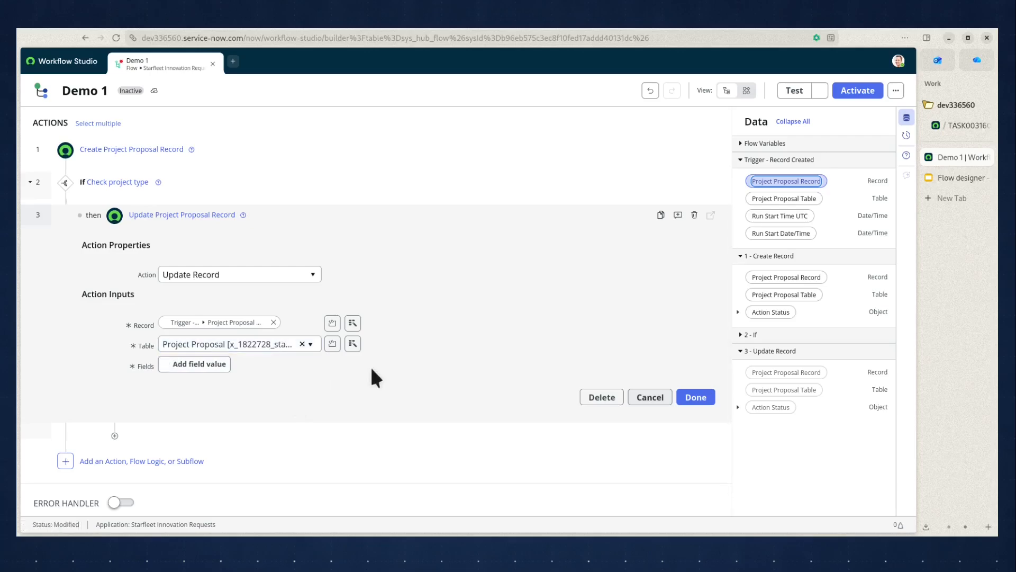
# Add an Assigned to field value with the person named on the slide and finish the Update Record action.
pyautogui.click(192, 368)
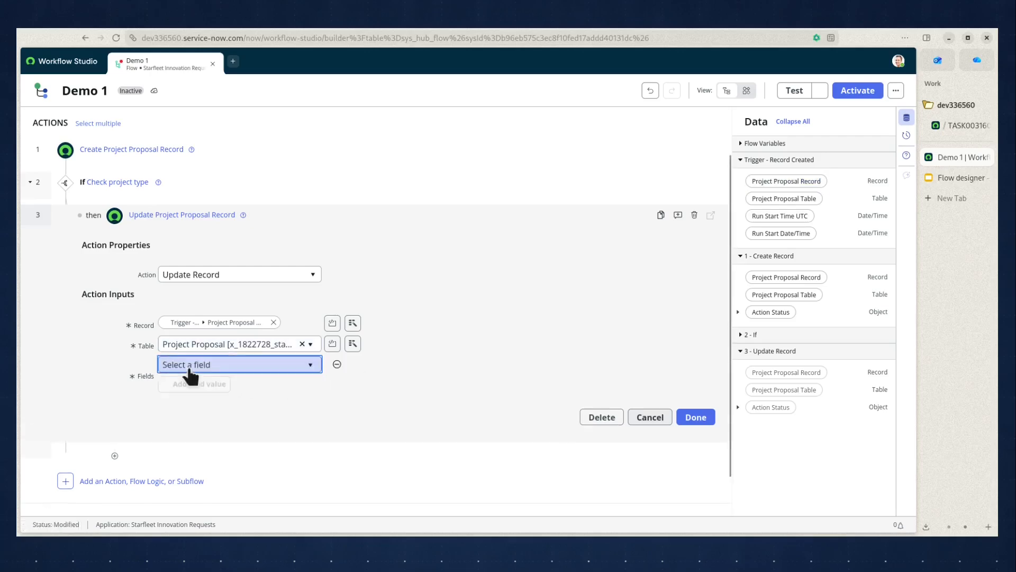
pyautogui.click(204, 366)
pyautogui.write('assig')
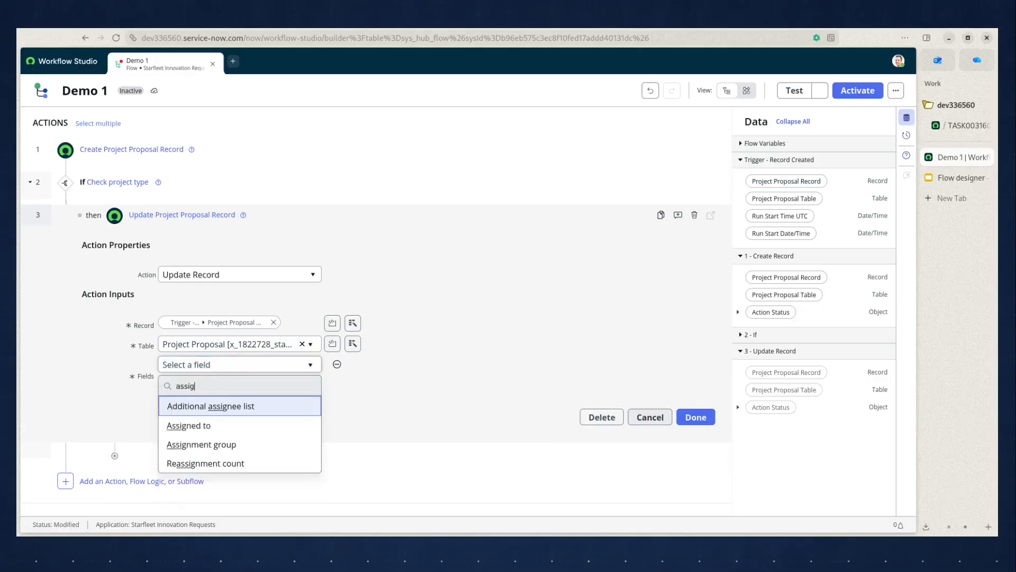
pyautogui.write('ned')
pyautogui.click(197, 407)
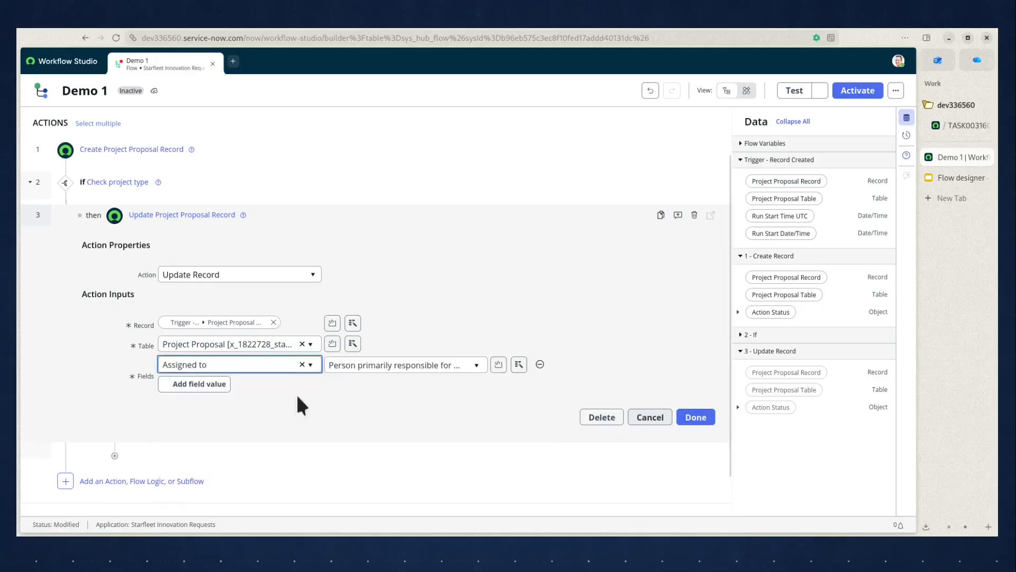
pyautogui.click(422, 366)
pyautogui.write('Andrew')
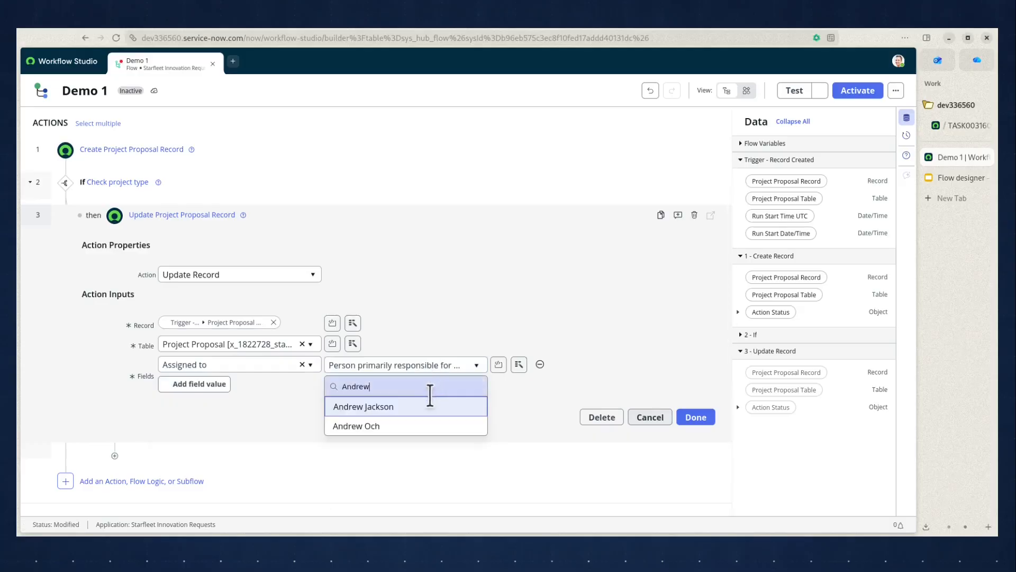
pyautogui.click(416, 405)
pyautogui.click(696, 418)
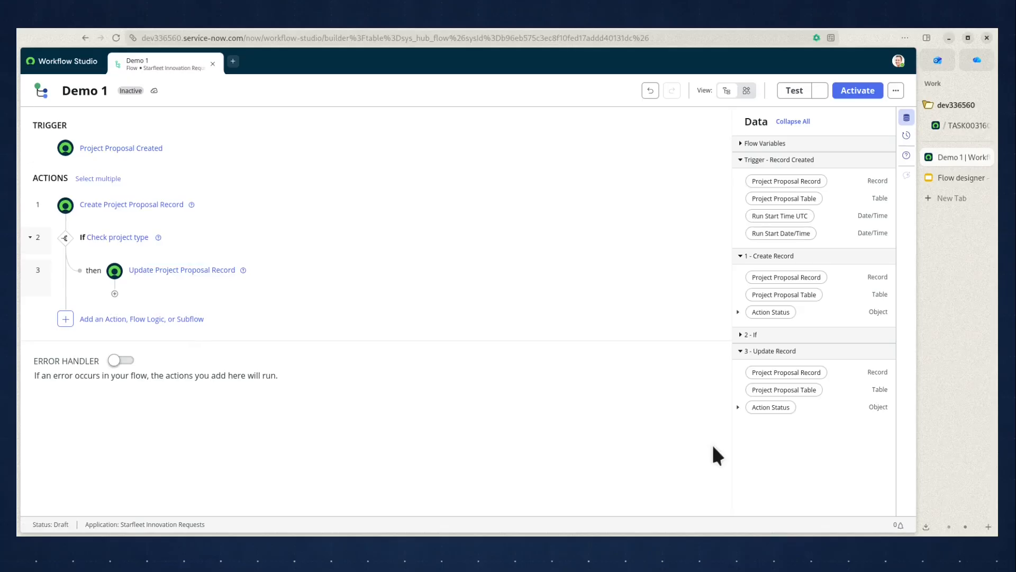
# Switch to the open Project Proposal record in the other browser tab and clear its Assigned to field.
pyautogui.click(962, 125)
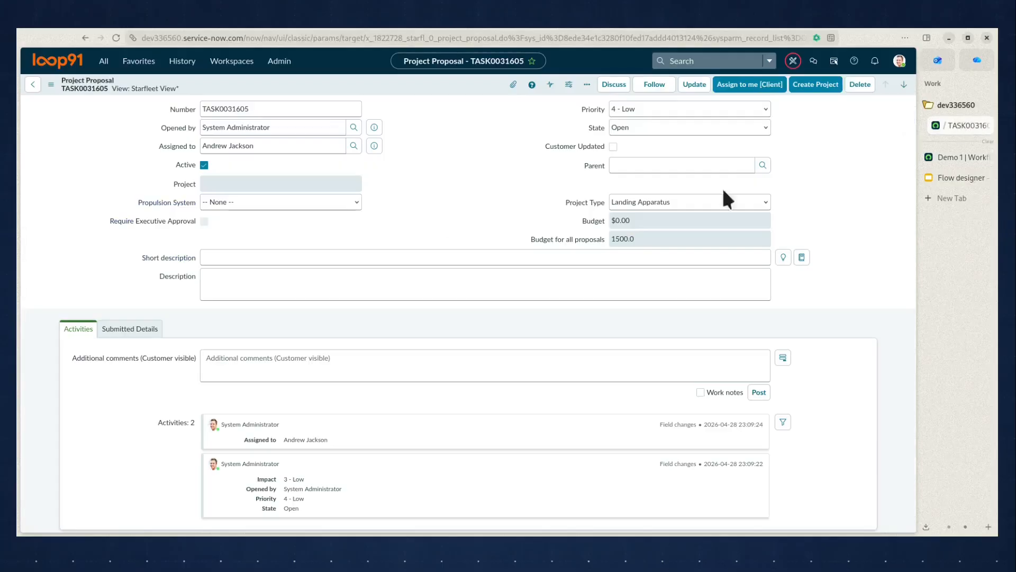
pyautogui.click(290, 142)
pyautogui.hotkey('ctrl', 'a')
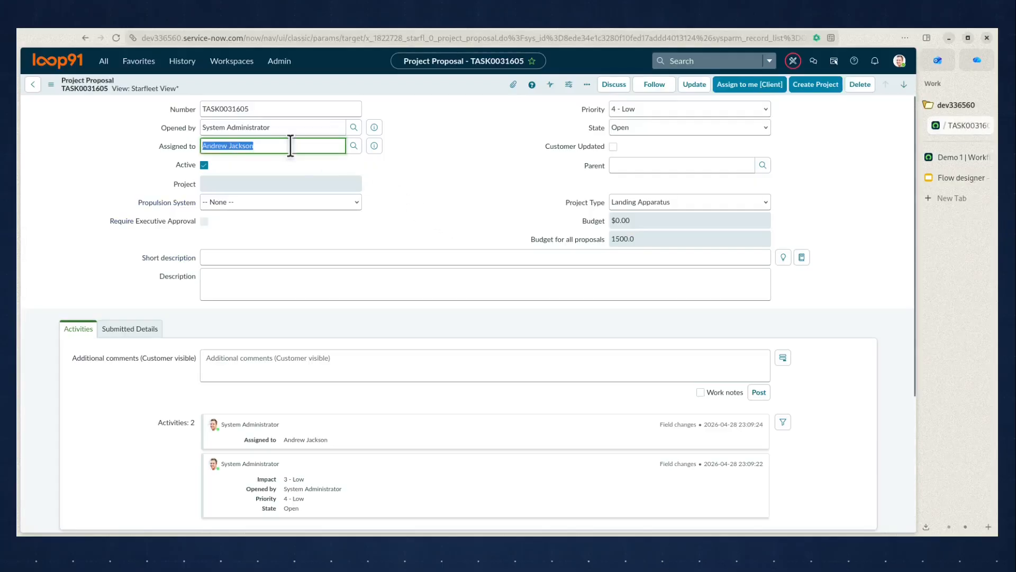
pyautogui.press('BackSpace')
pyautogui.click(454, 123)
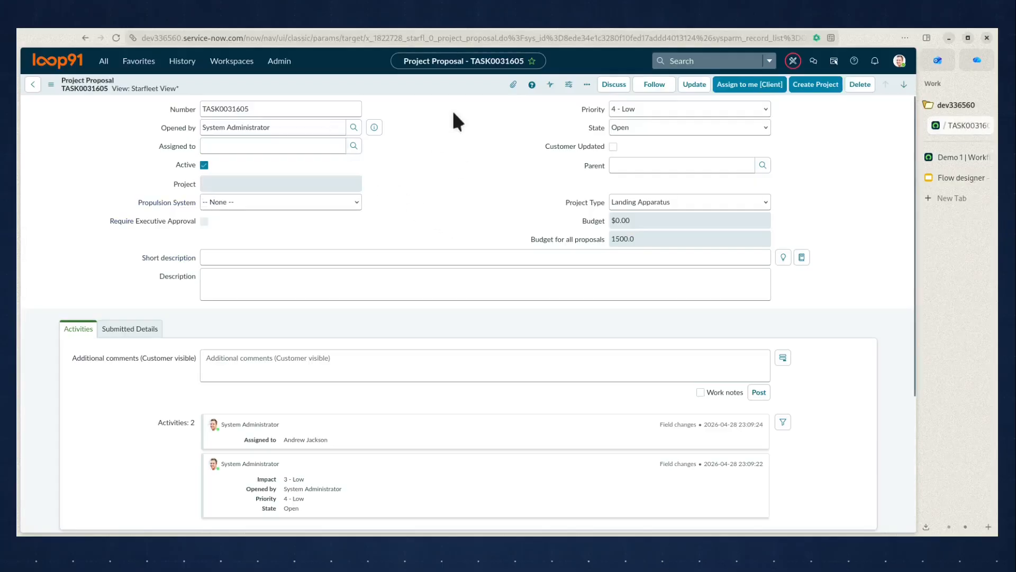
# Save the Project Proposal record with its emptied assignee and check its activity log and Proposal Tasks list.
pyautogui.rightClick(465, 89)
pyautogui.click(465, 90)
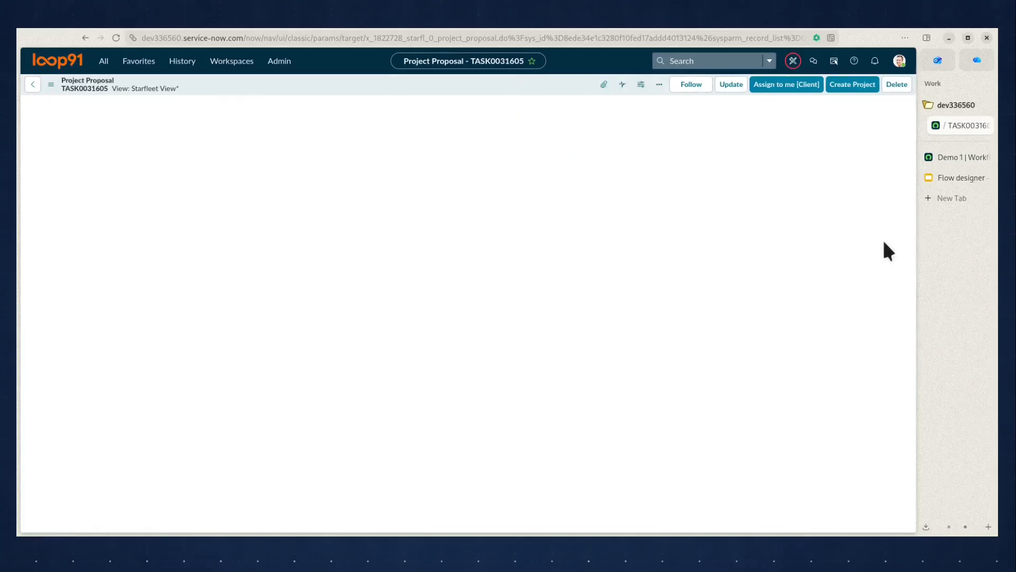
pyautogui.scroll(-3, 882, 238)
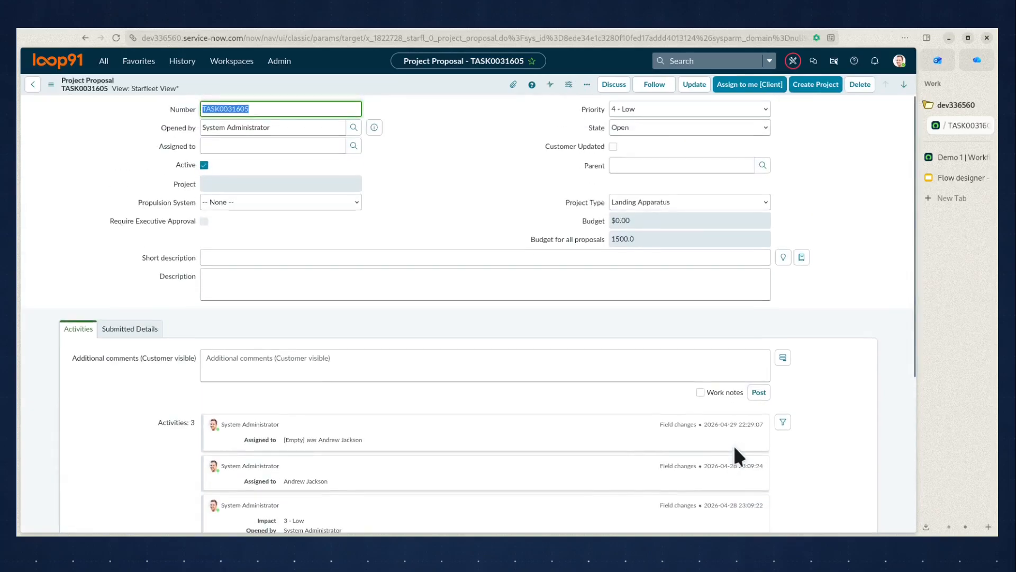
pyautogui.click(865, 258)
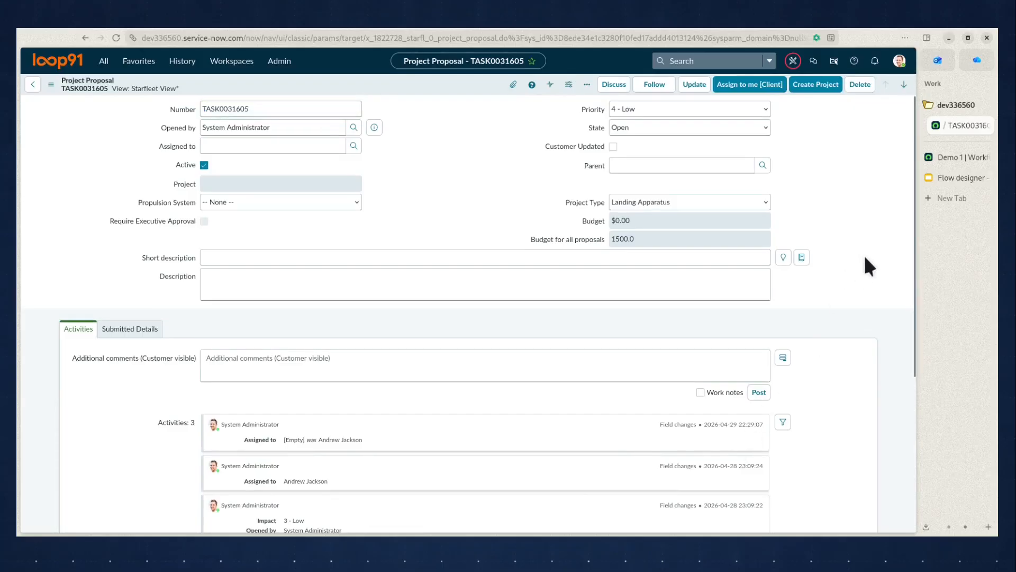
pyautogui.click(272, 142)
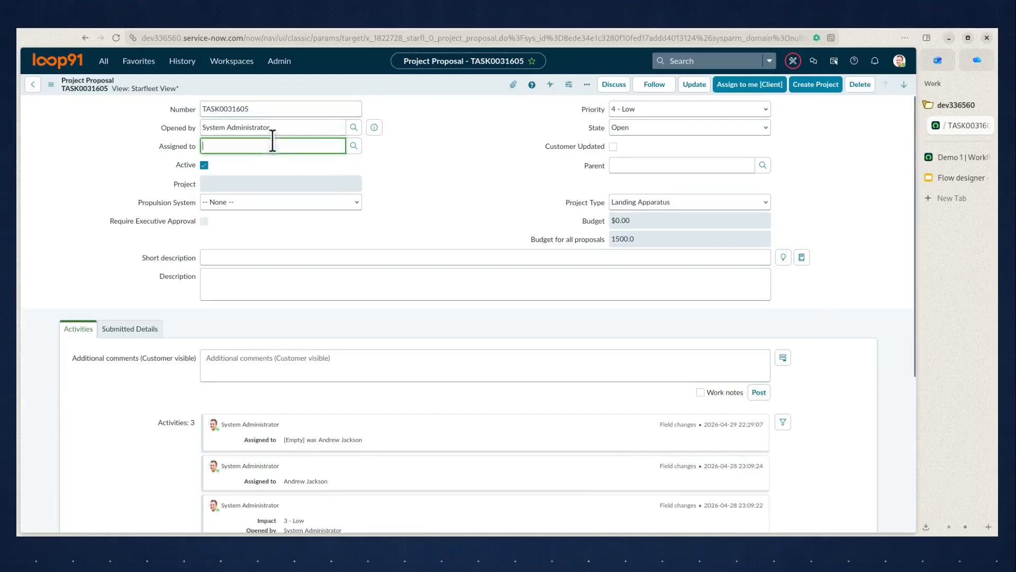
pyautogui.scroll(-4, 847, 296)
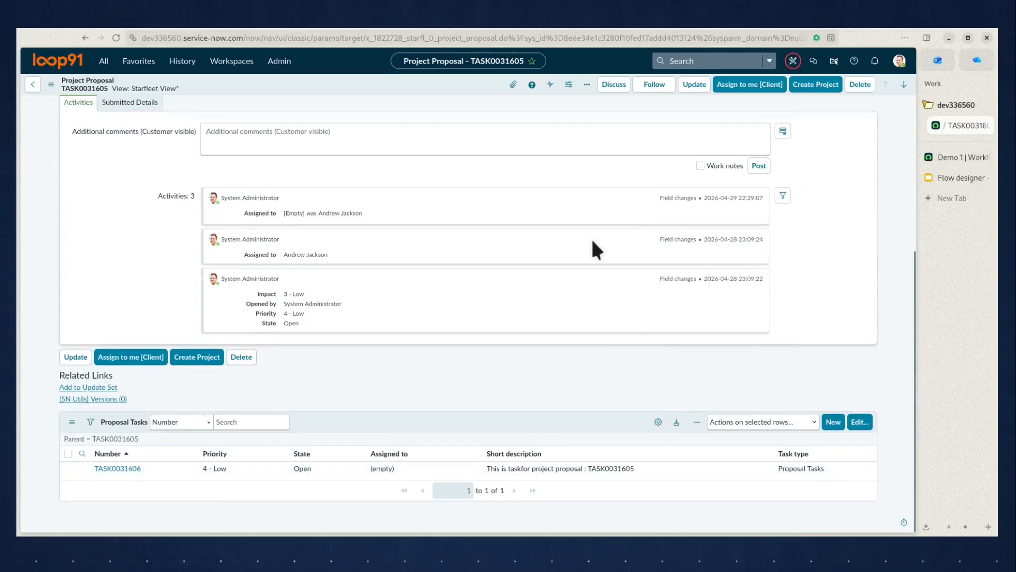
pyautogui.scroll(5, 590, 237)
# Copy the proposal's number and run a test of the Demo 1 flow with record TASK0031605.
pyautogui.doubleClick(248, 108)
pyautogui.hotkey('ctrl', 'c')
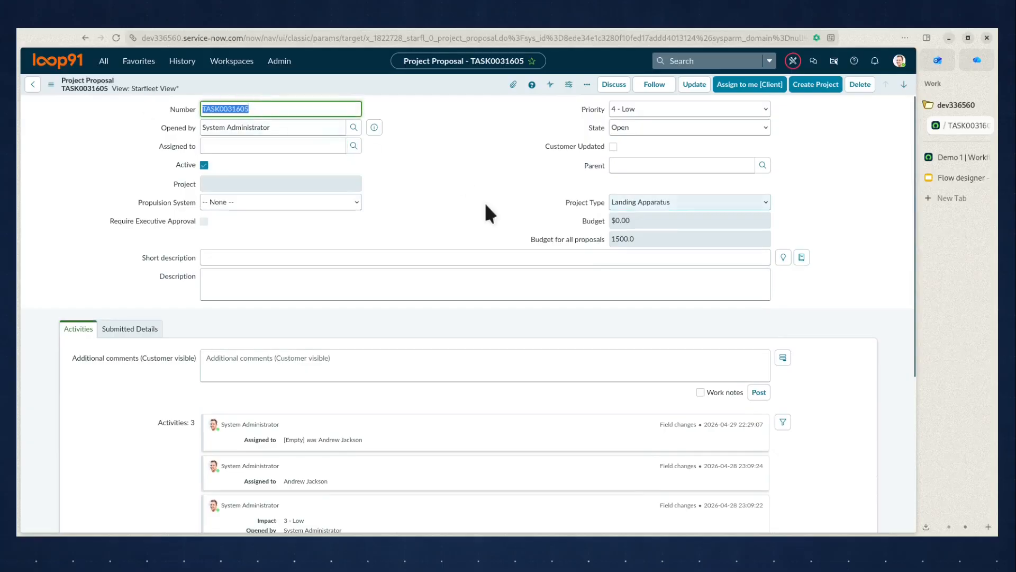
pyautogui.click(957, 157)
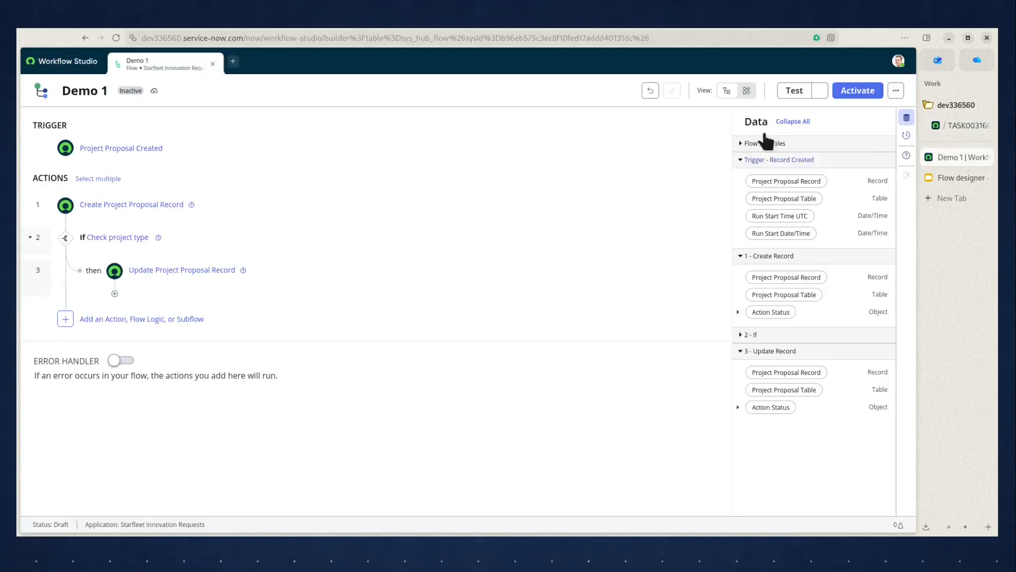
pyautogui.click(797, 91)
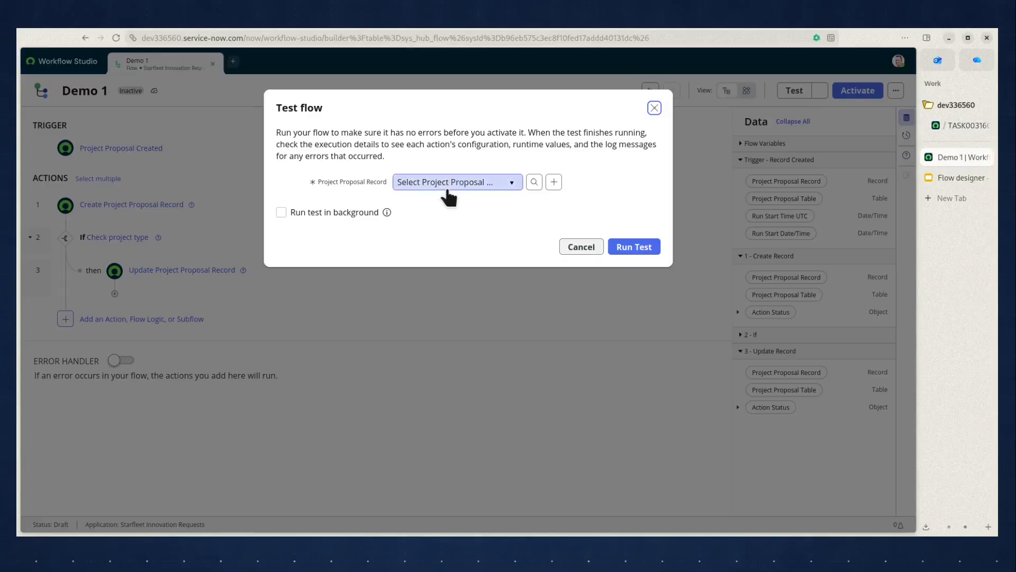
pyautogui.click(447, 182)
pyautogui.hotkey('ctrl', 'v')
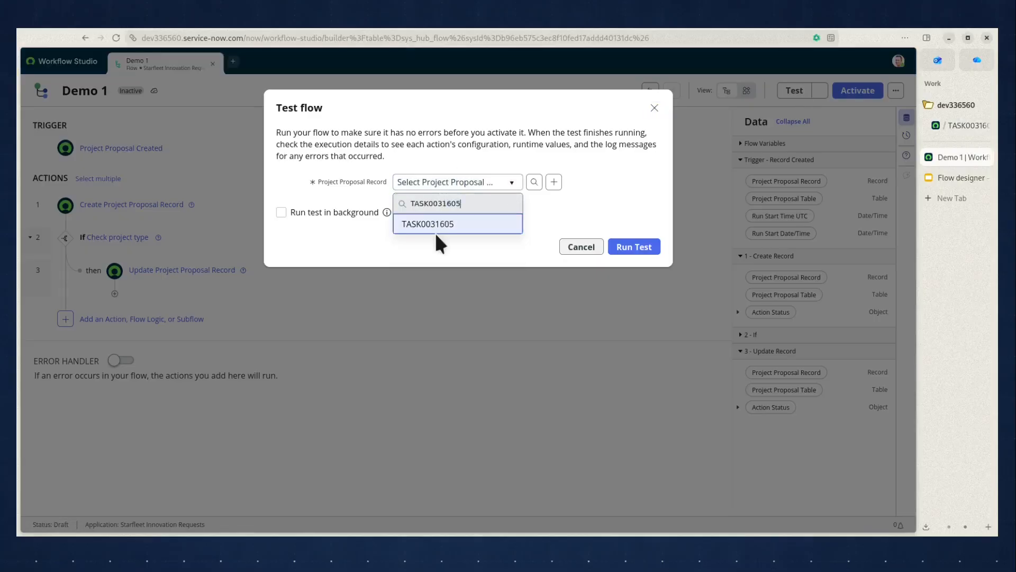
pyautogui.click(439, 229)
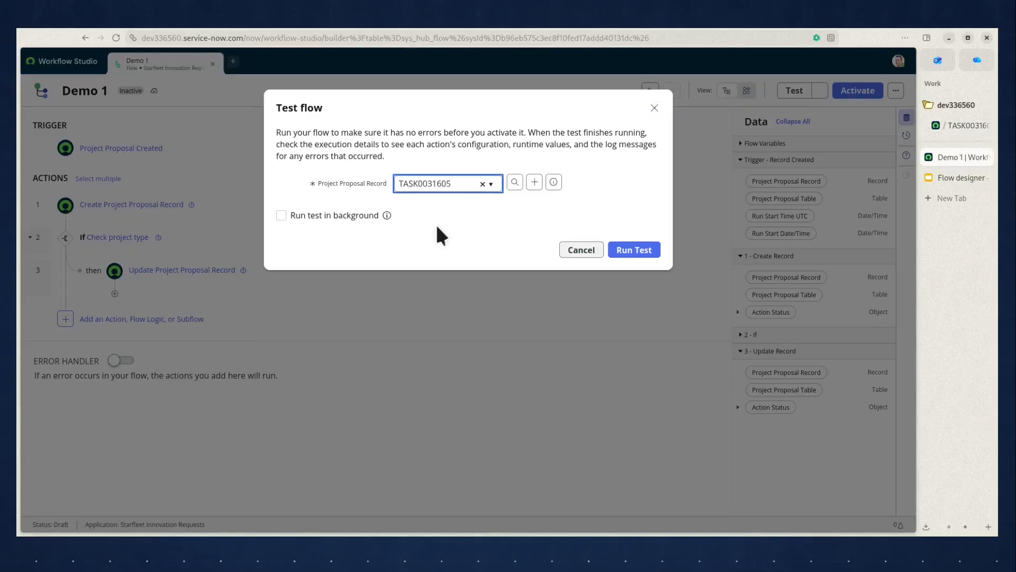
pyautogui.click(638, 250)
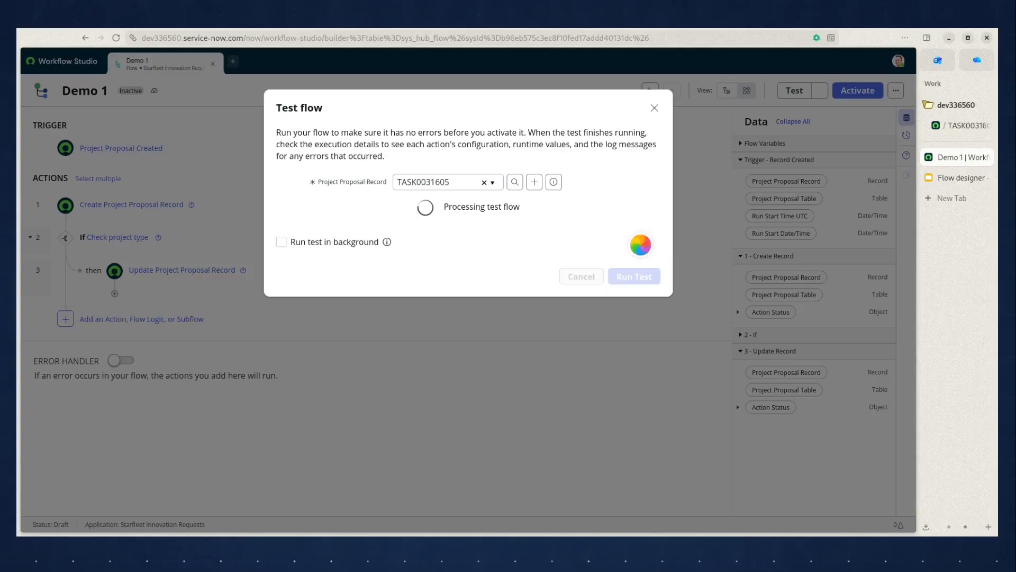
# Open the test's execution details, examine the Project Proposal Created trigger's table and output record, and check the proposal's Assigned to field.
pyautogui.click(553, 207)
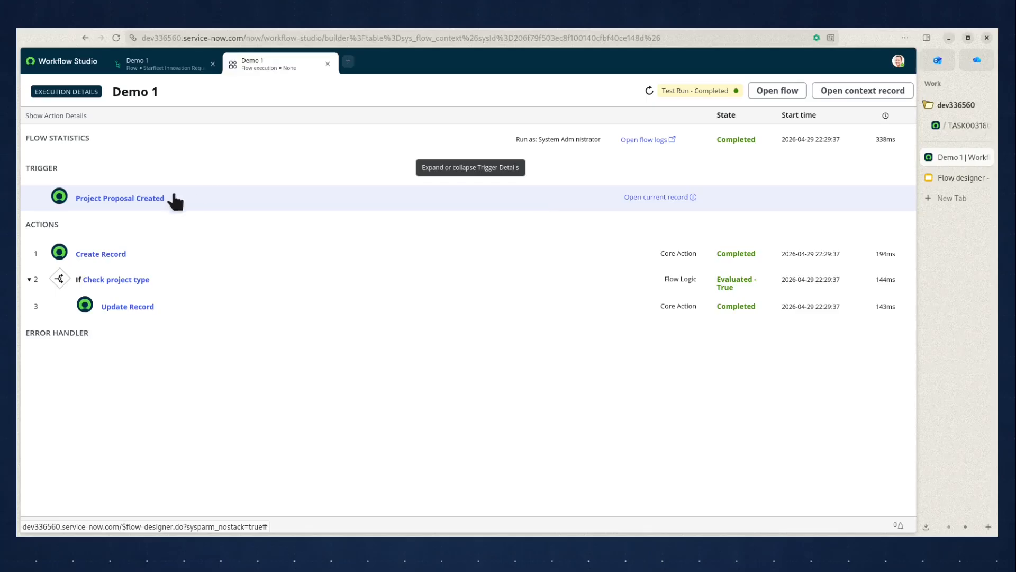
pyautogui.click(141, 202)
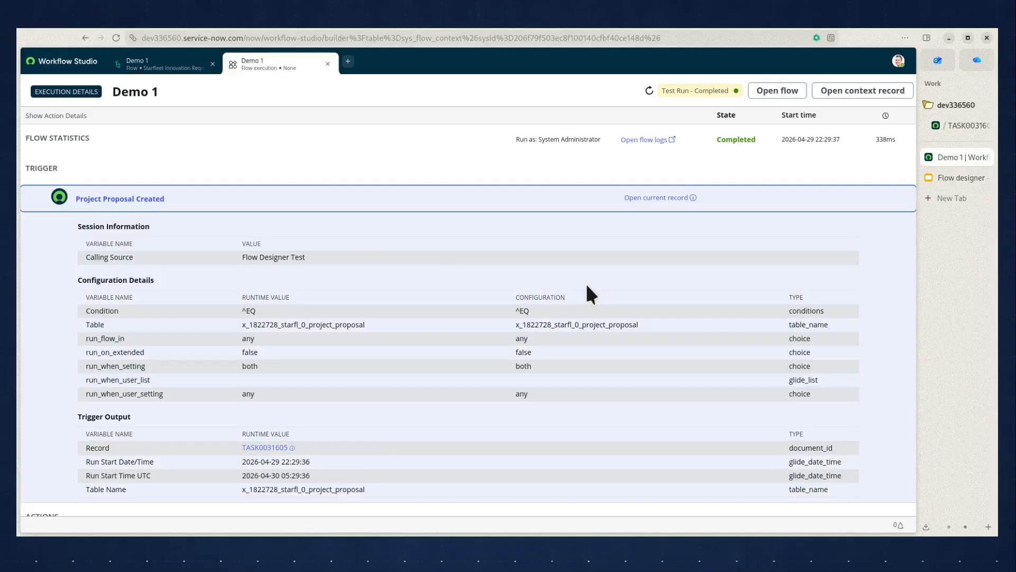
pyautogui.scroll(-1, 587, 286)
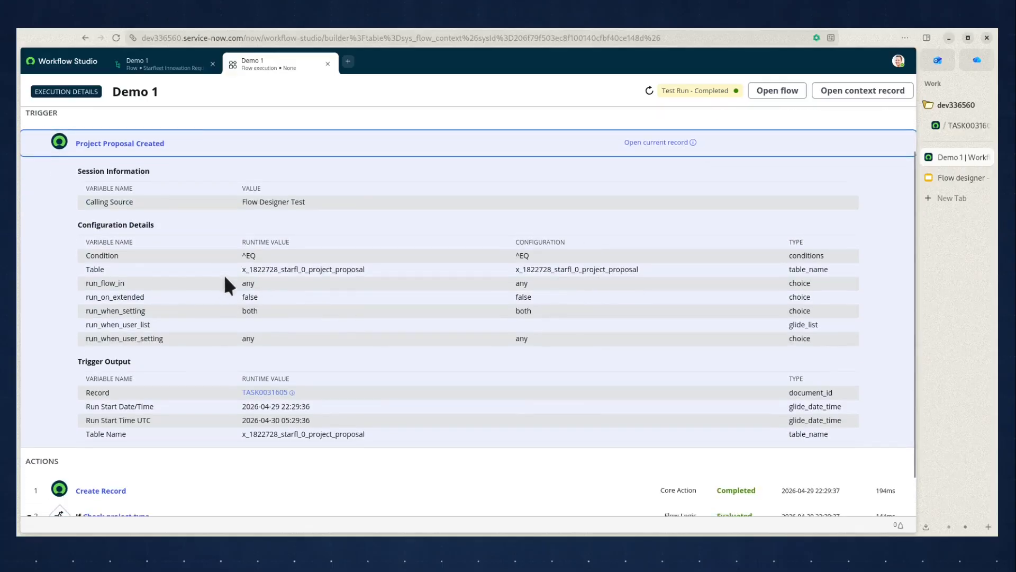
pyautogui.moveTo(243, 272); pyautogui.dragTo(369, 271)
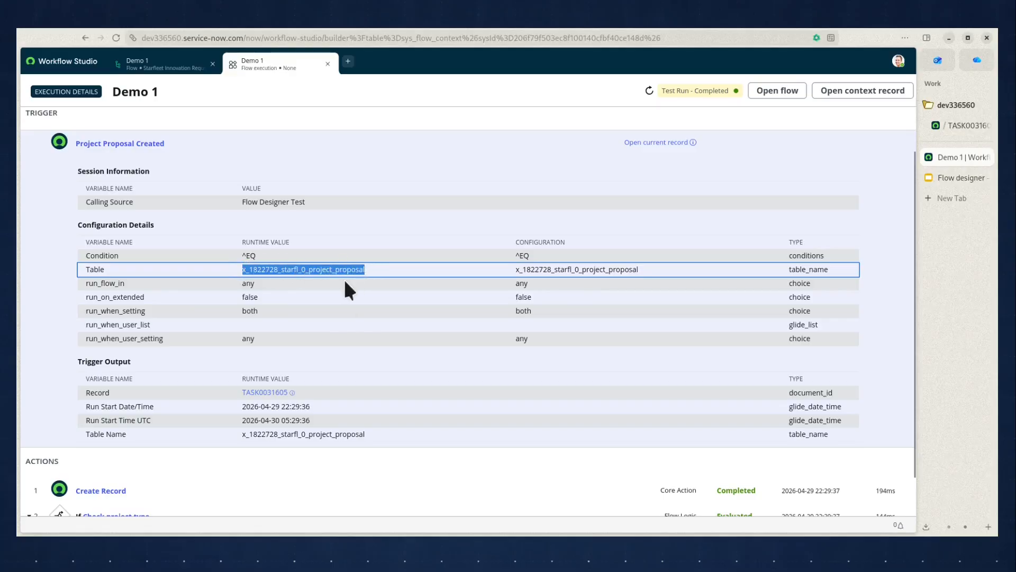
pyautogui.scroll(-1, 374, 394)
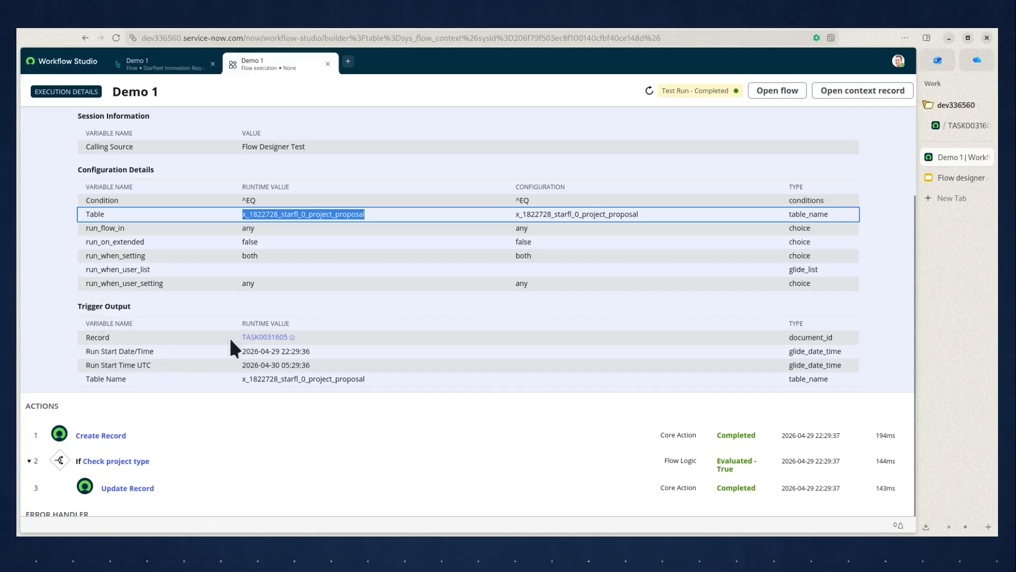
pyautogui.moveTo(242, 337); pyautogui.dragTo(289, 338)
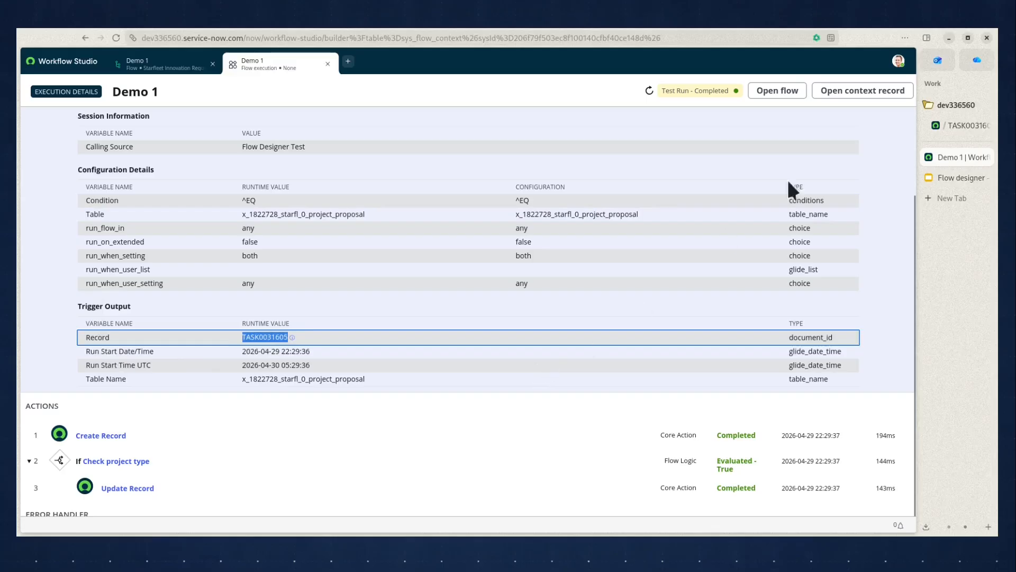
pyautogui.click(952, 122)
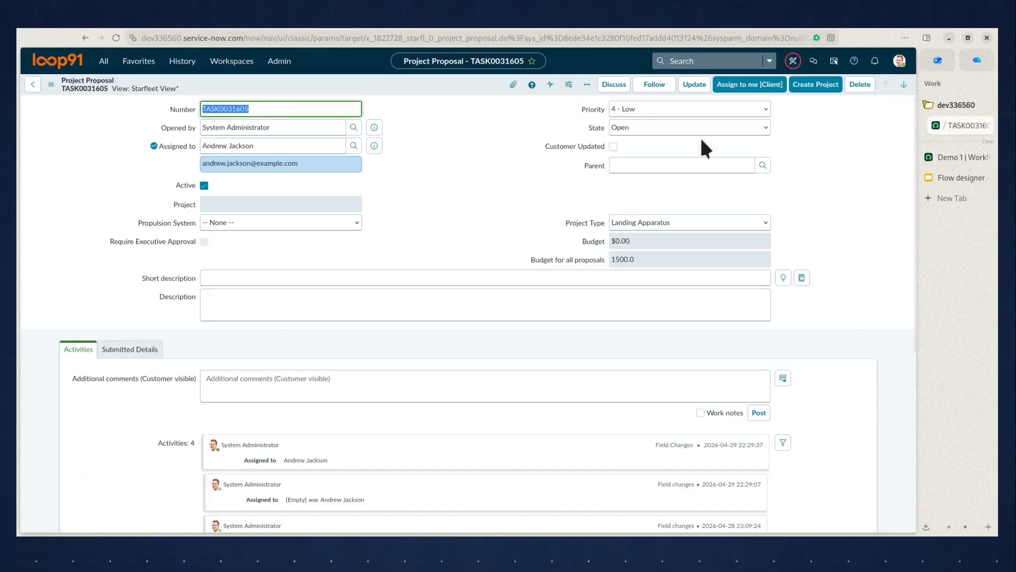
pyautogui.click(957, 155)
# Expand the Create Record action in the execution details and examine its configured fields and output table name.
pyautogui.scroll(-1, 355, 391)
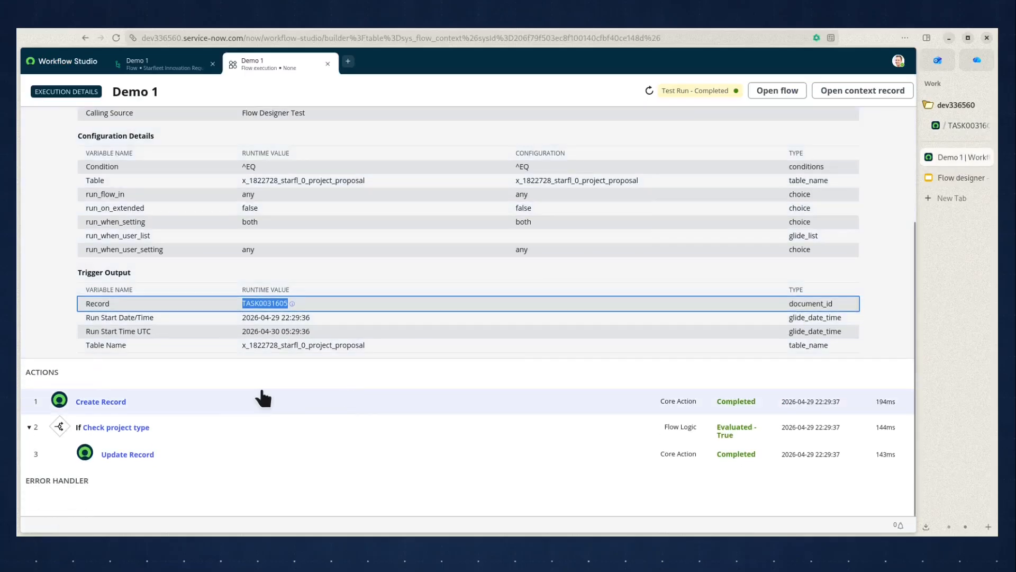
pyautogui.click(220, 404)
pyautogui.scroll(-3, 441, 412)
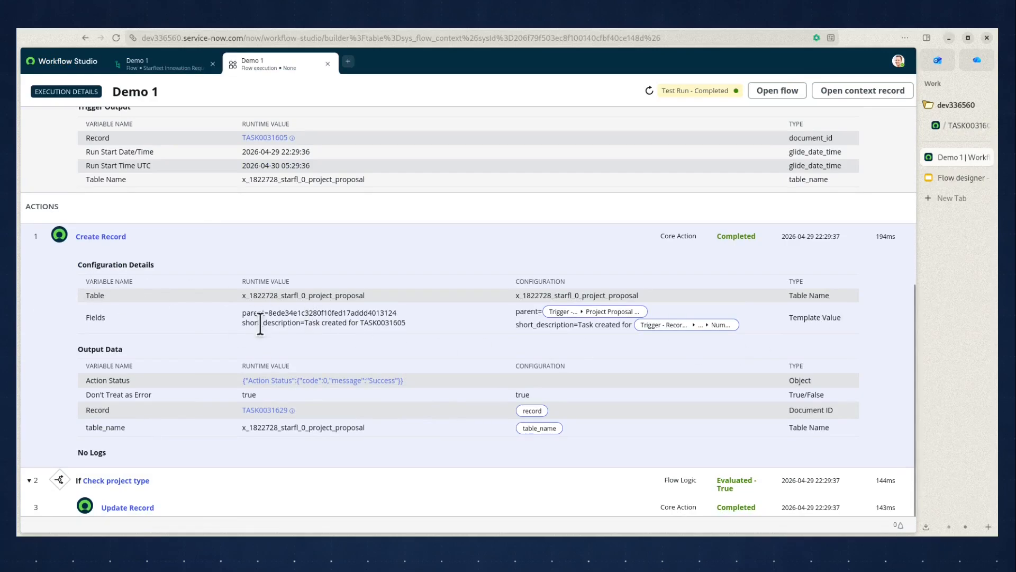
pyautogui.scroll(-1, 172, 341)
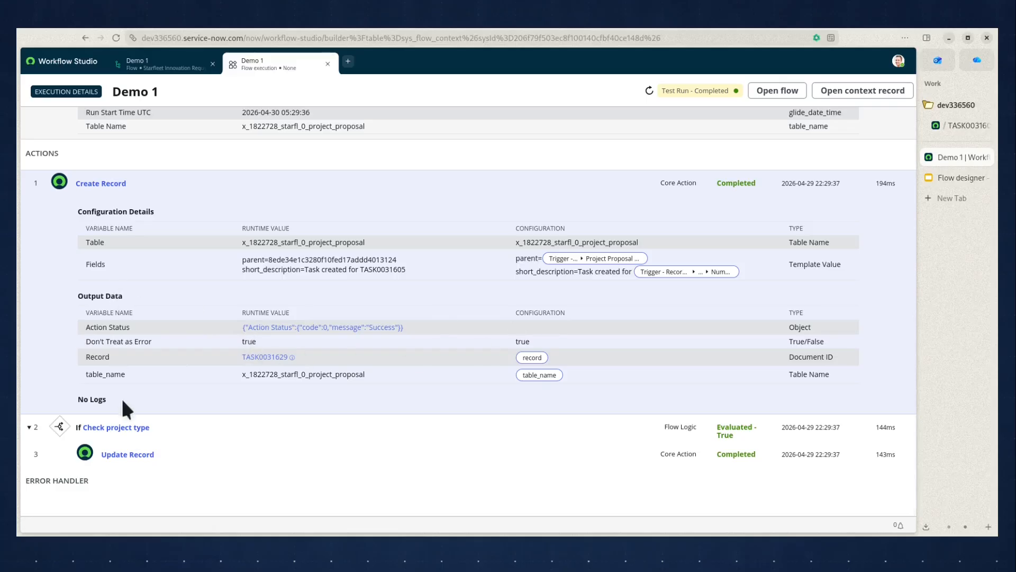
pyautogui.moveTo(241, 375); pyautogui.dragTo(350, 375)
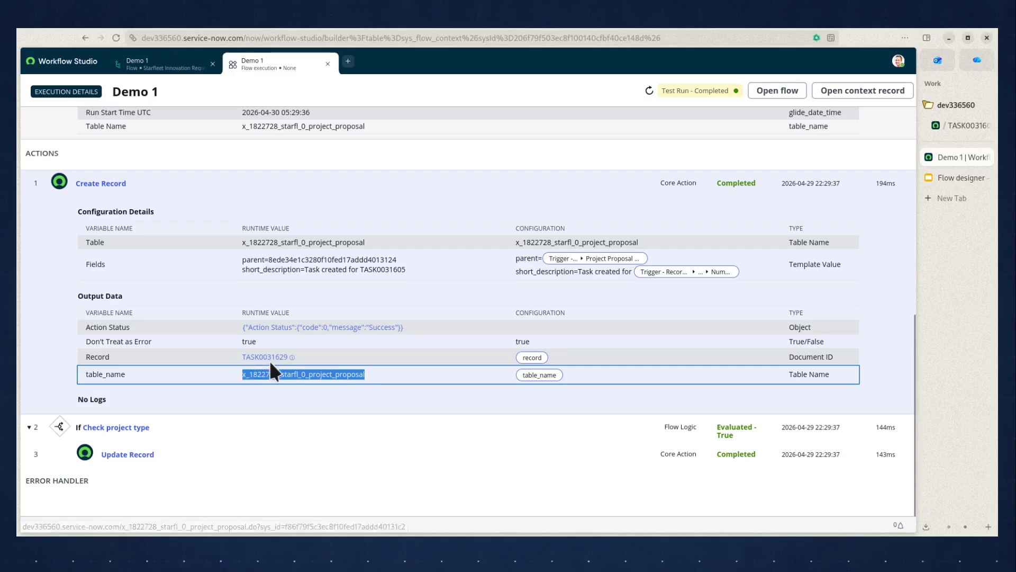
# Switch to the TASK0031605 proposal, save it to reload the form, and check its Proposal Tasks list.
pyautogui.click(964, 125)
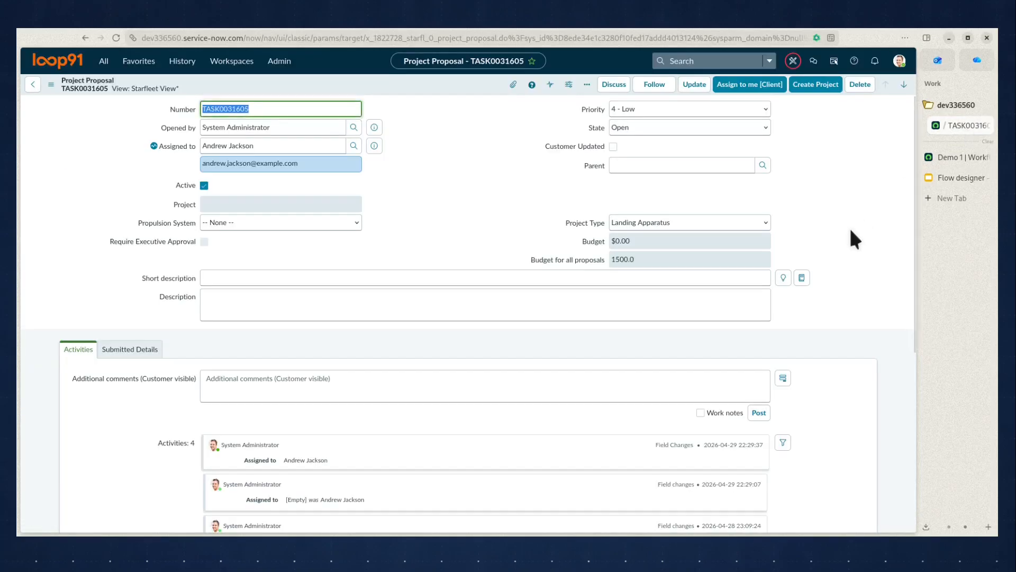
pyautogui.scroll(-5, 849, 227)
pyautogui.scroll(-1, 850, 230)
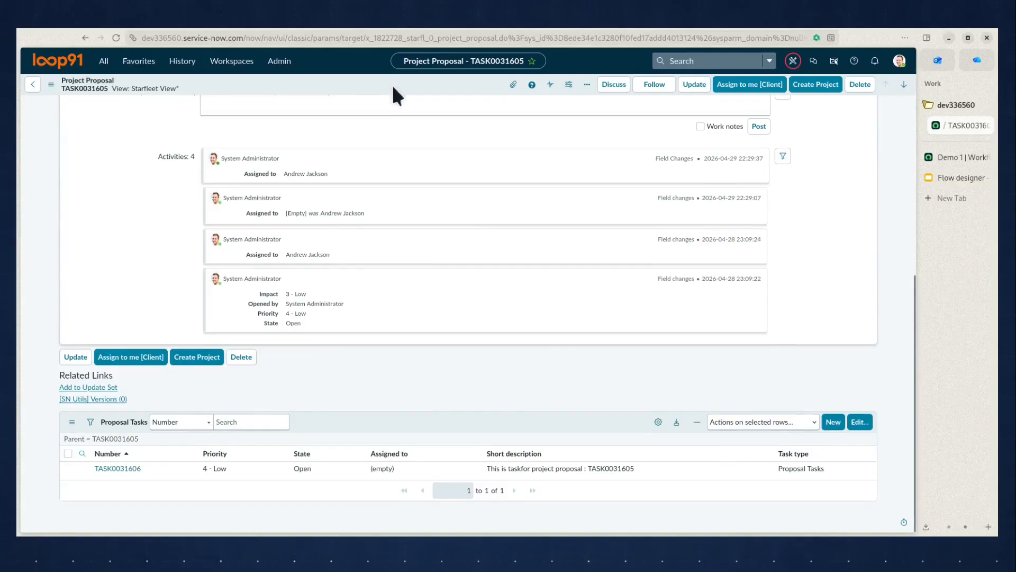
pyautogui.hotkey('ctrl', 's')
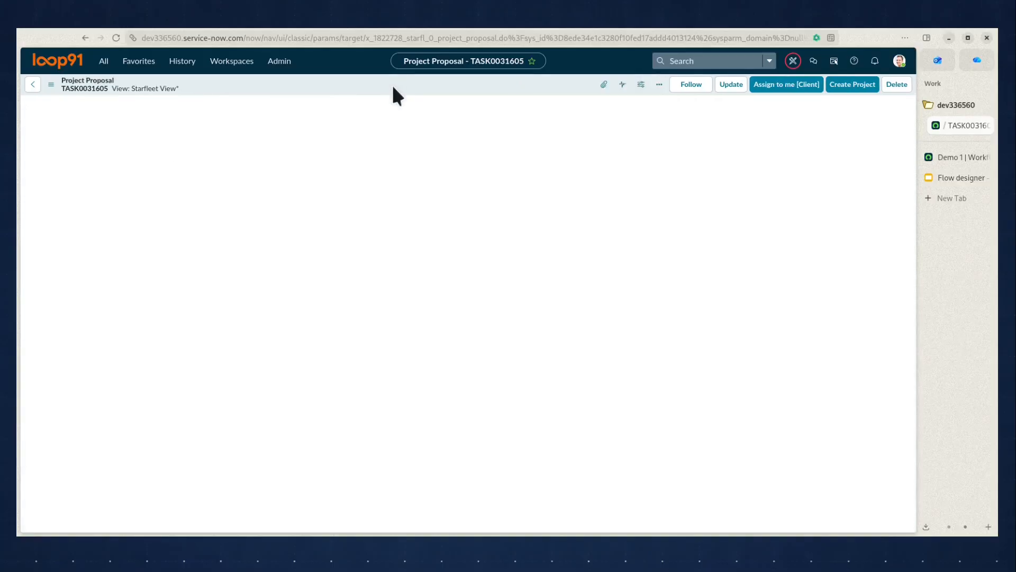
pyautogui.scroll(-5, 898, 374)
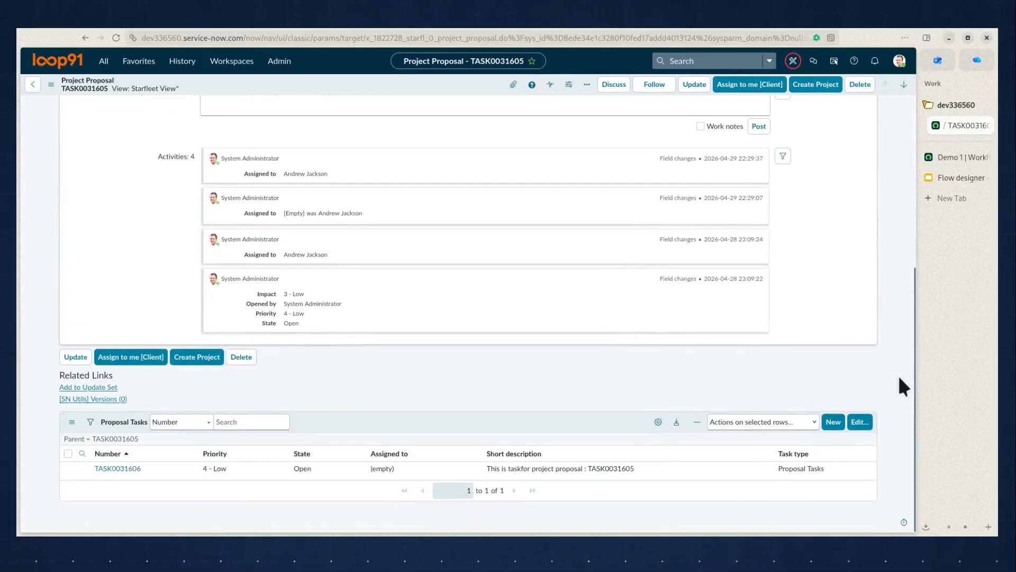
# Return to the flow's execution details and open the full record listed in the Create Record action's output data.
pyautogui.click(953, 155)
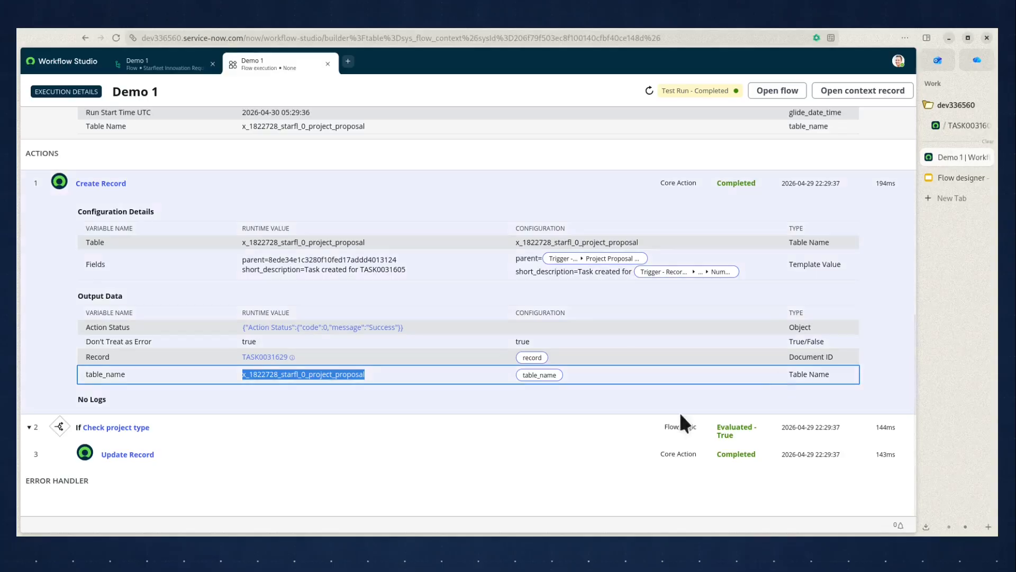
pyautogui.click(385, 391)
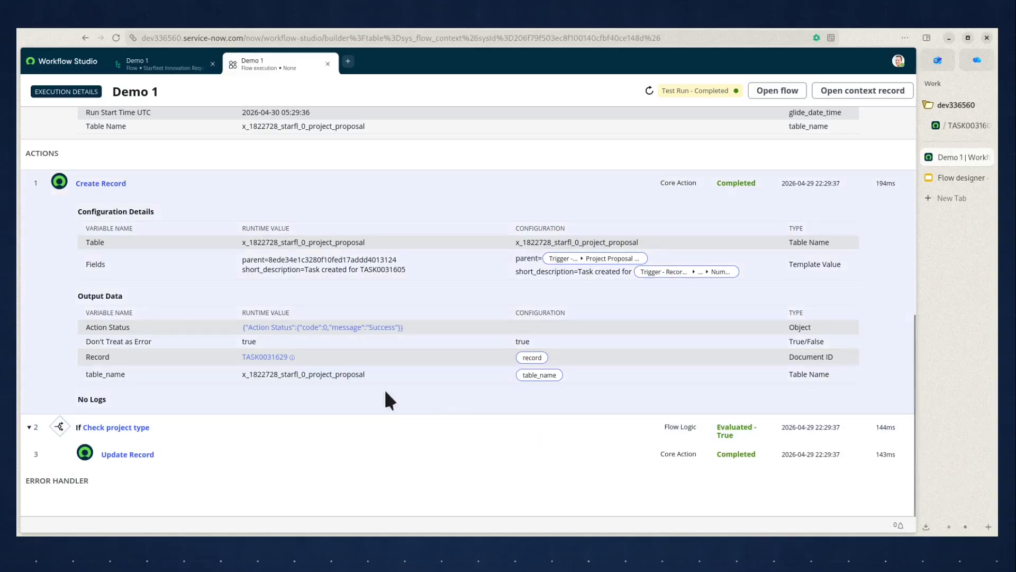
pyautogui.click(270, 358)
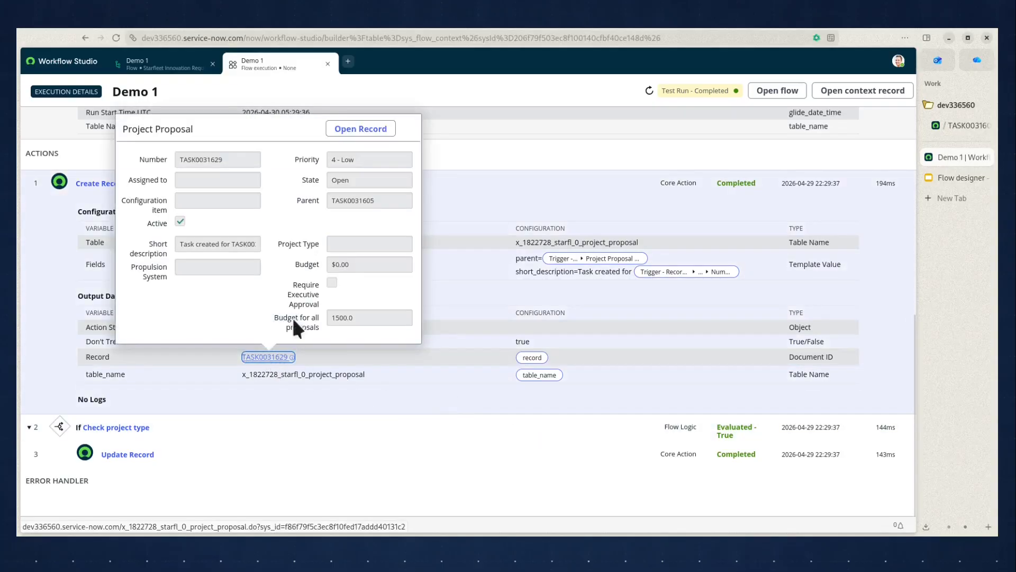
pyautogui.click(355, 130)
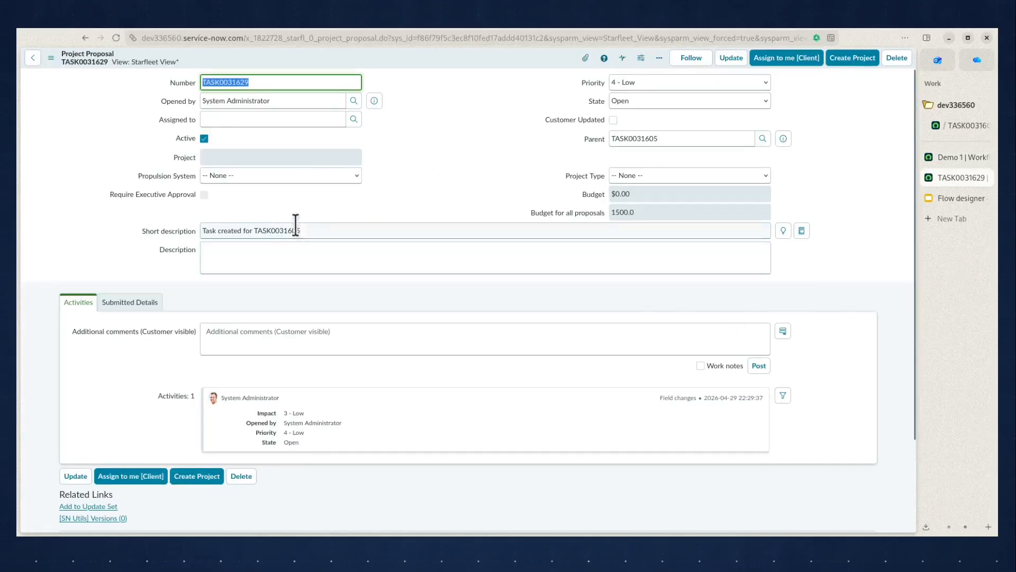
# Examine the created record's Short description and Parent fields and the rest of its form.
pyautogui.moveTo(318, 231); pyautogui.dragTo(164, 225)
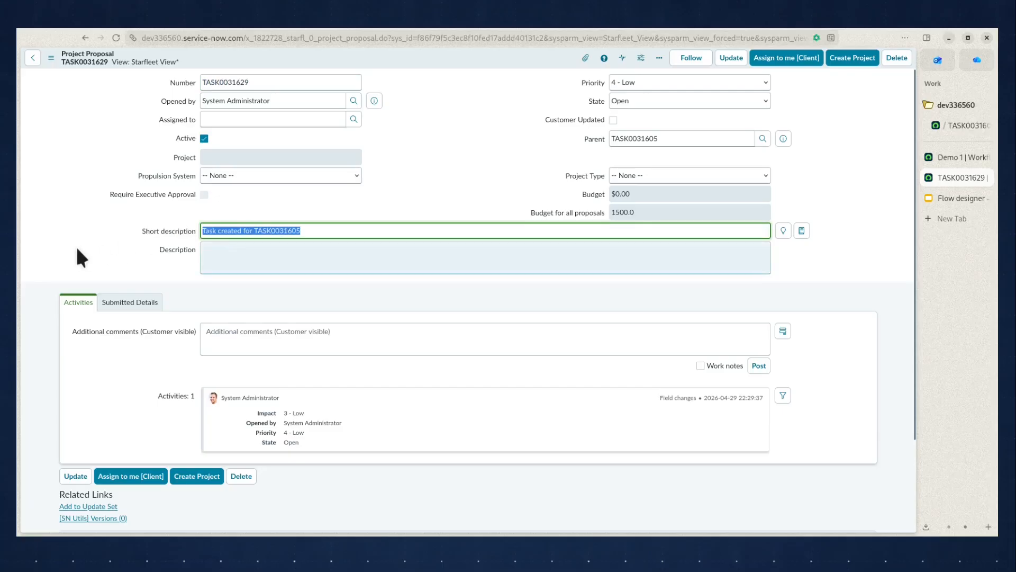
pyautogui.click(486, 249)
pyautogui.moveTo(669, 138); pyautogui.dragTo(578, 135)
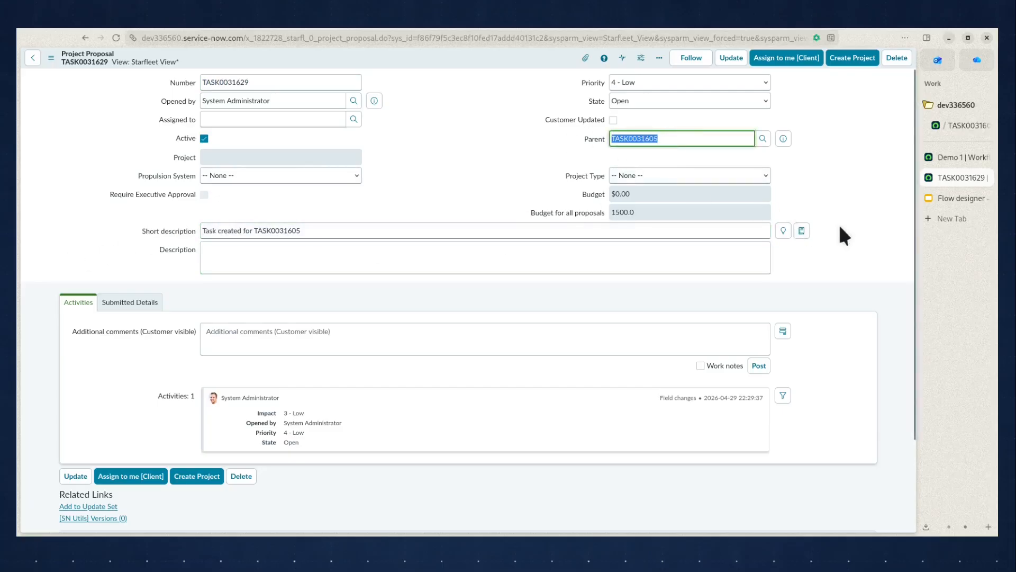
pyautogui.click(883, 213)
pyautogui.scroll(-5, 883, 214)
pyautogui.scroll(5, 883, 214)
# Compare the parent proposal's Proposal Tasks list with the created record and return to the flow's execution details.
pyautogui.click(957, 127)
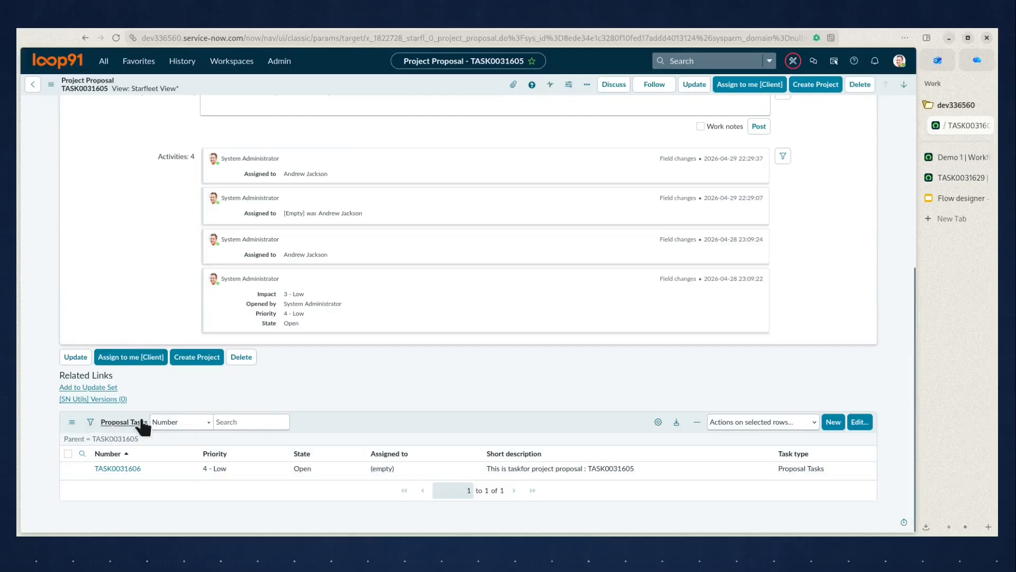
pyautogui.click(949, 177)
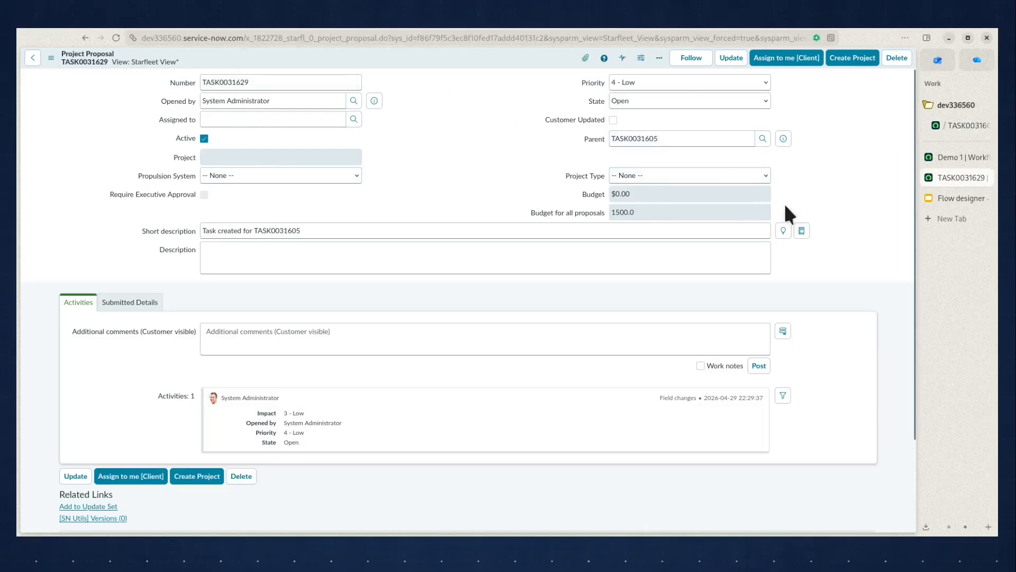
pyautogui.click(961, 158)
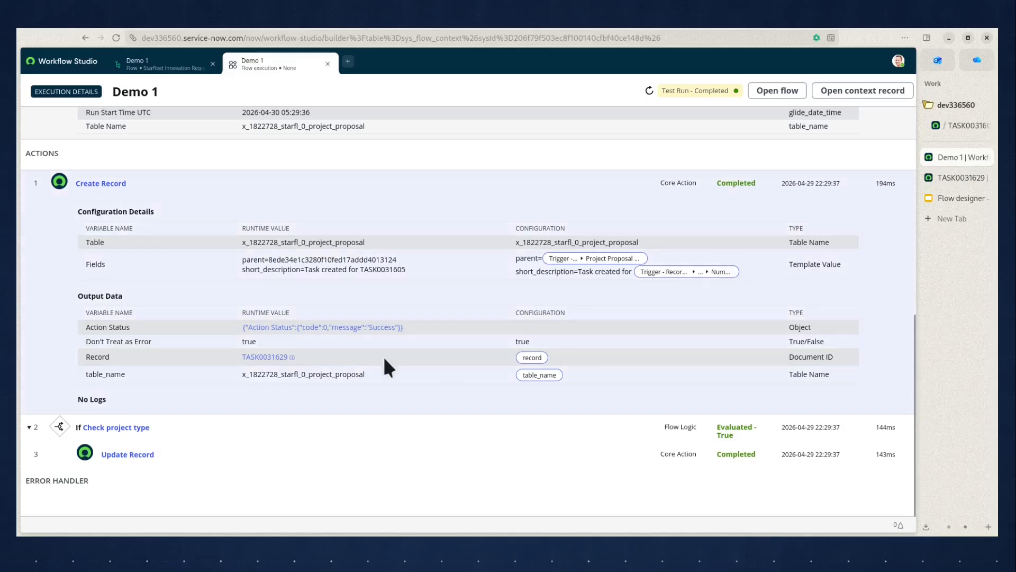
# Close the execution details and test dialog, and change the Create Record action's table to Proposal Tasks.
pyautogui.scroll(5, 370, 354)
pyautogui.click(328, 64)
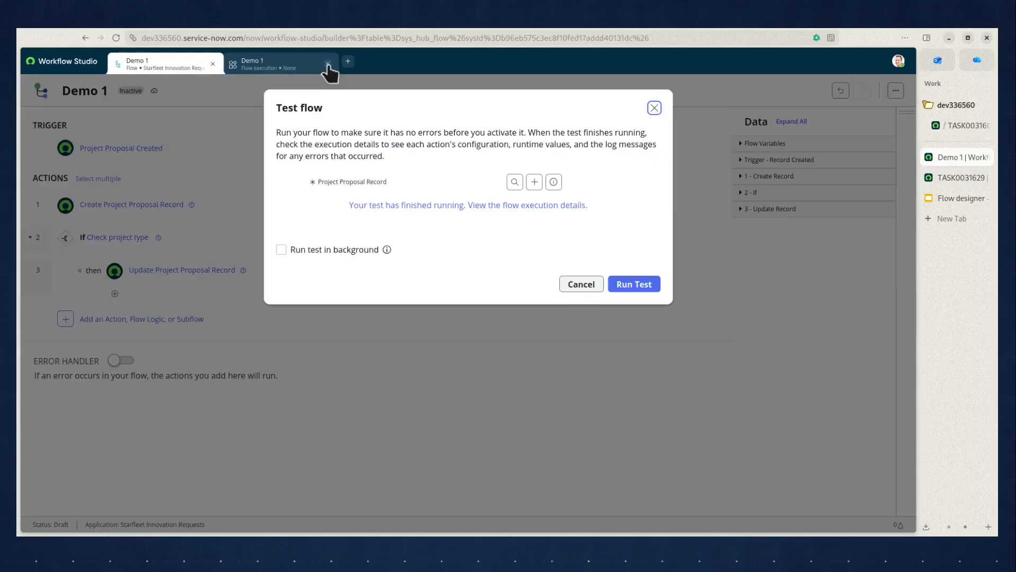
pyautogui.click(580, 284)
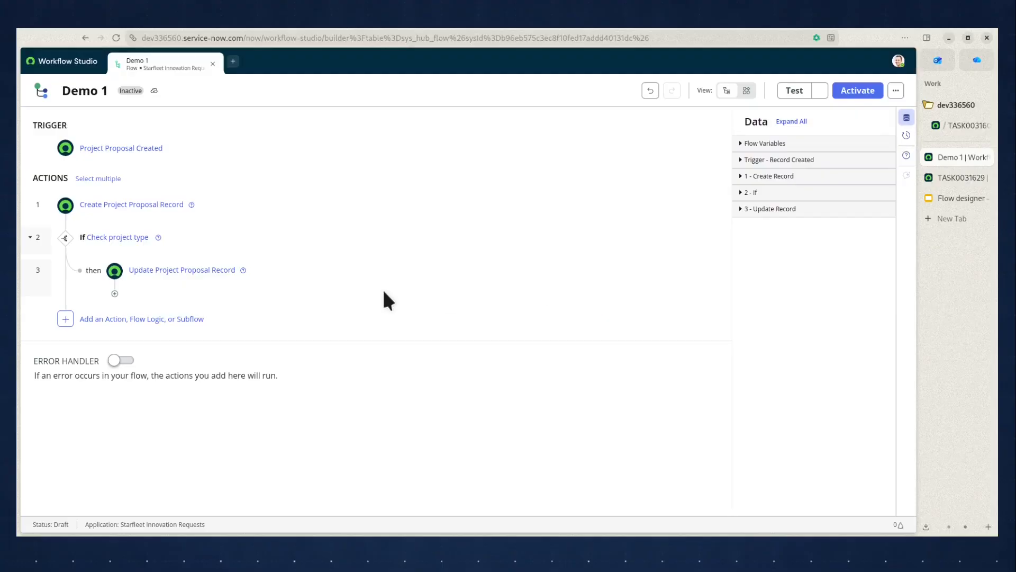
pyautogui.click(167, 205)
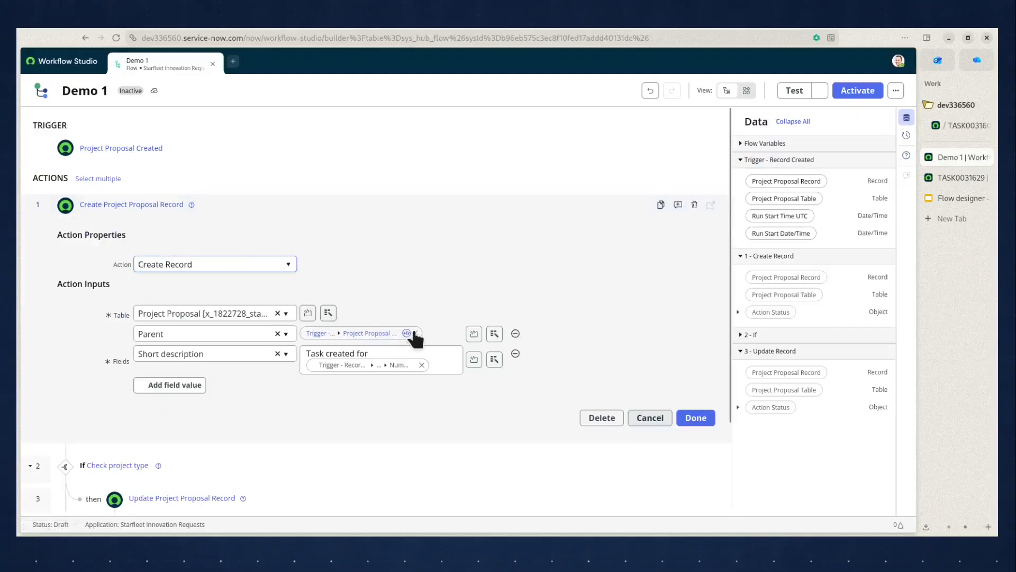
pyautogui.click(195, 313)
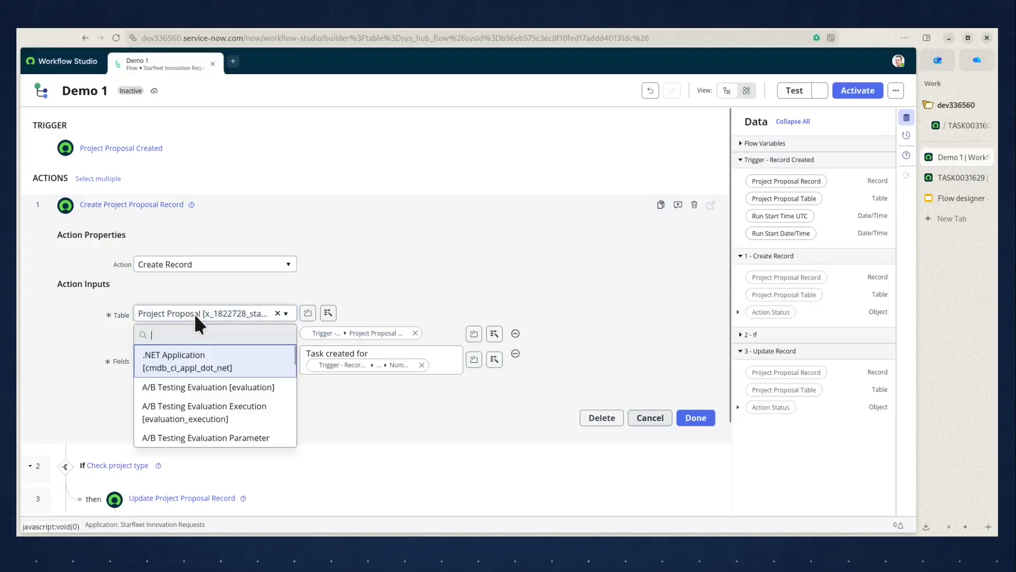
pyautogui.write('propo')
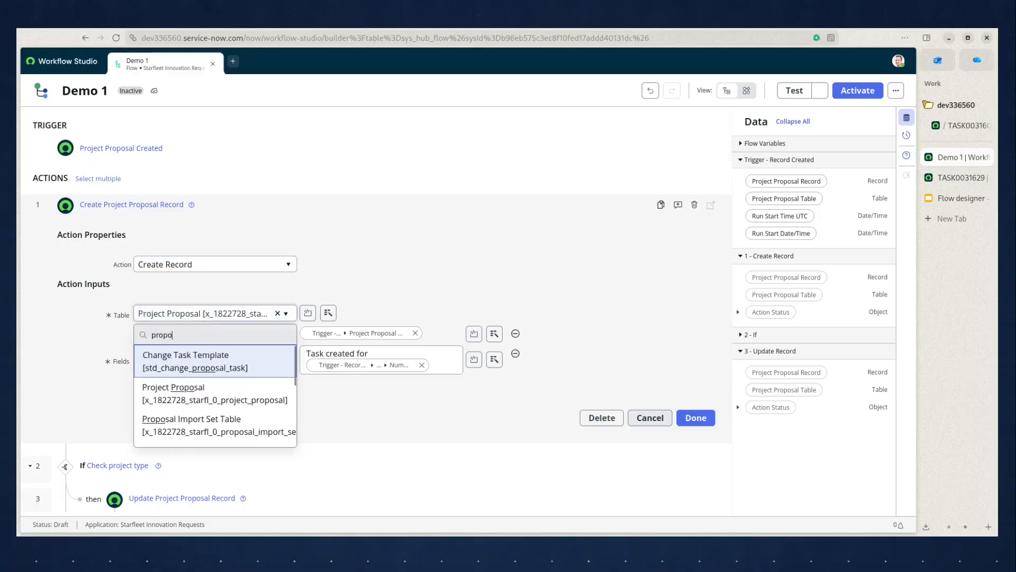
pyautogui.write('sal tas')
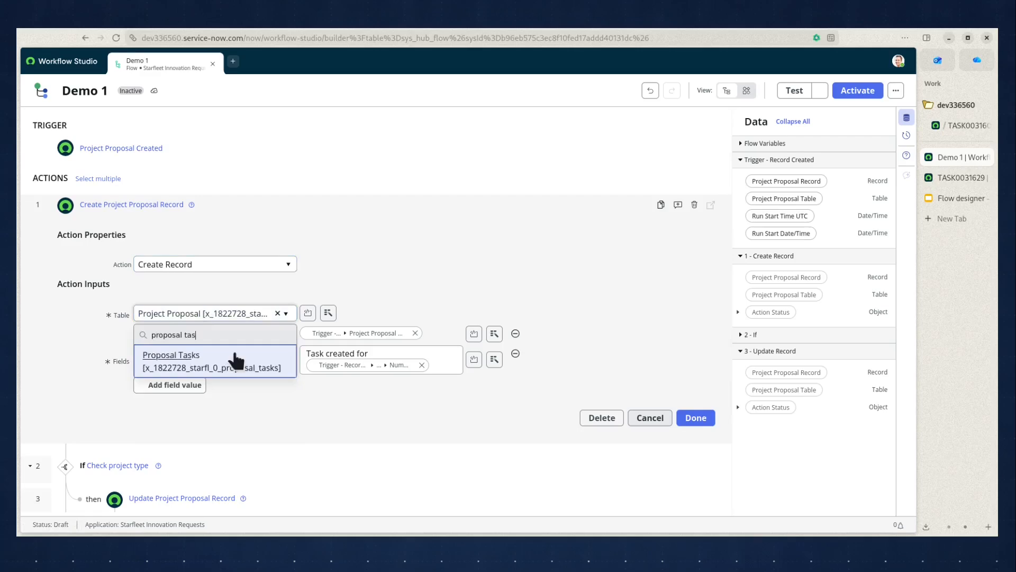
pyautogui.click(236, 363)
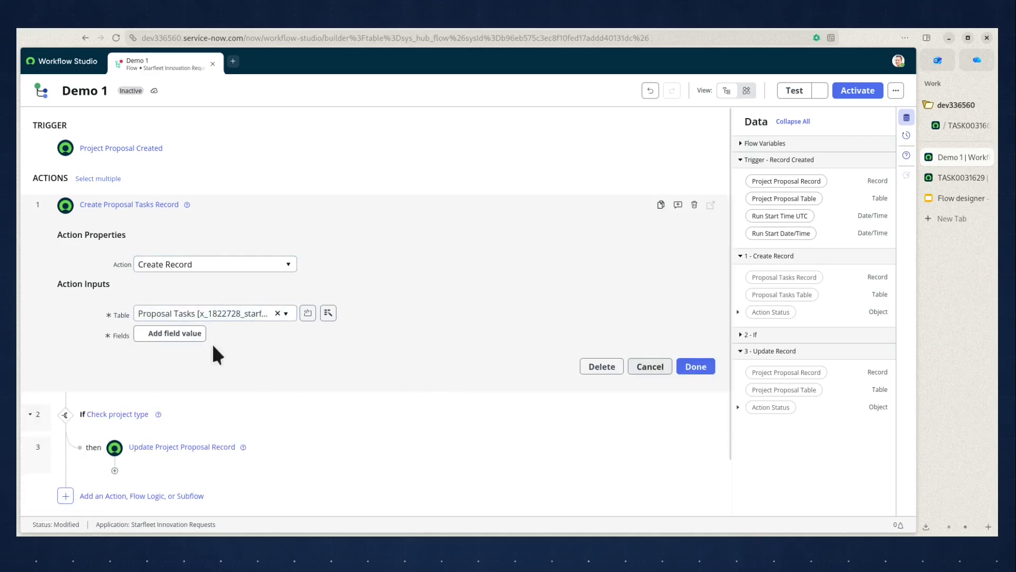
# Add a Parent field to the Create Record action and fill it with the trigger's Project Proposal Record.
pyautogui.click(194, 347)
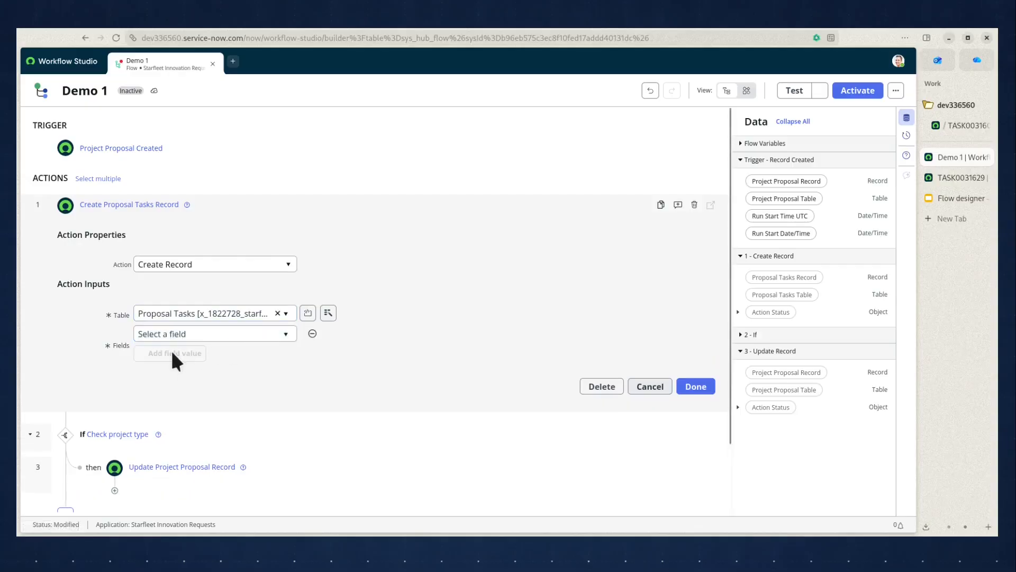
pyautogui.click(201, 334)
pyautogui.write('pare')
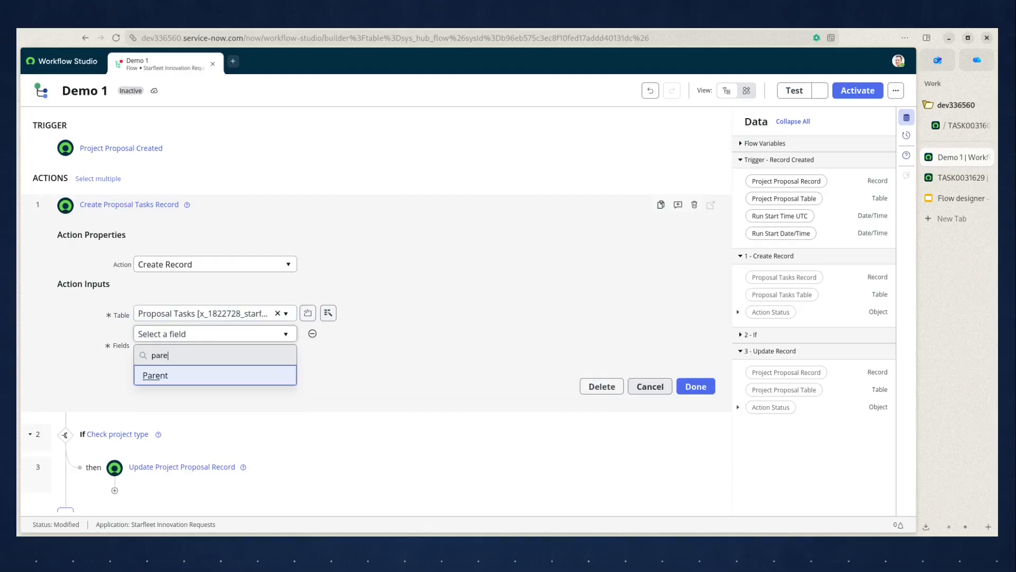
pyautogui.click(202, 377)
pyautogui.moveTo(783, 181); pyautogui.dragTo(349, 333)
# Add a Short description field reading "Task created for" followed by the trigger's Project Proposal Record.
pyautogui.click(173, 356)
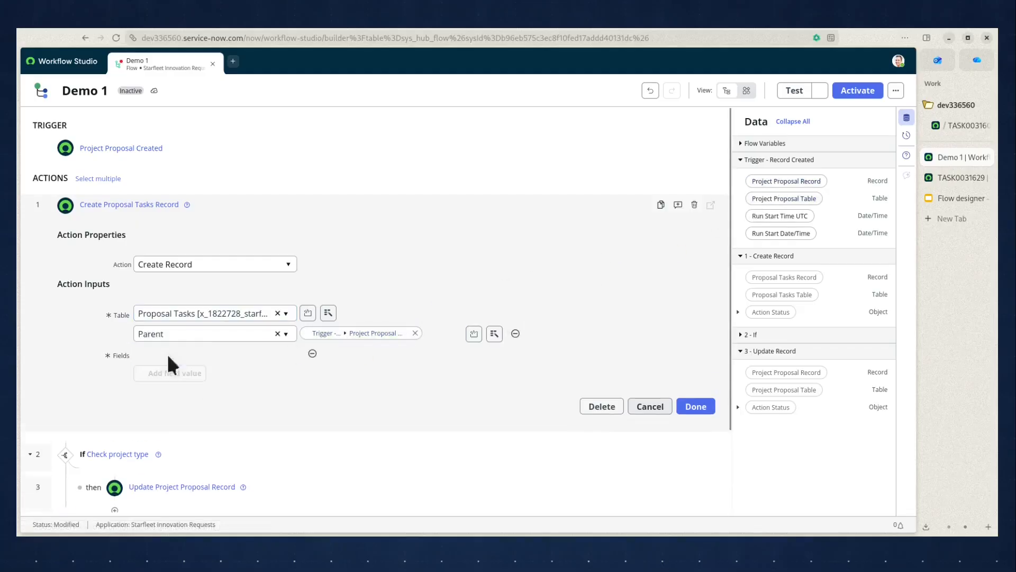
pyautogui.click(172, 354)
pyautogui.write('short')
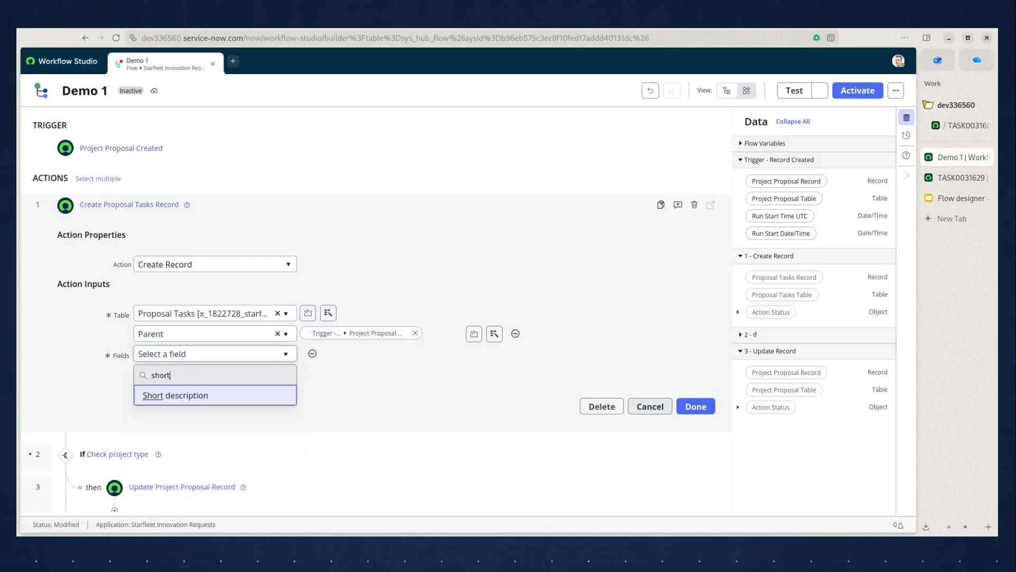
pyautogui.press('Return')
pyautogui.click(345, 353)
pyautogui.write('Task created for')
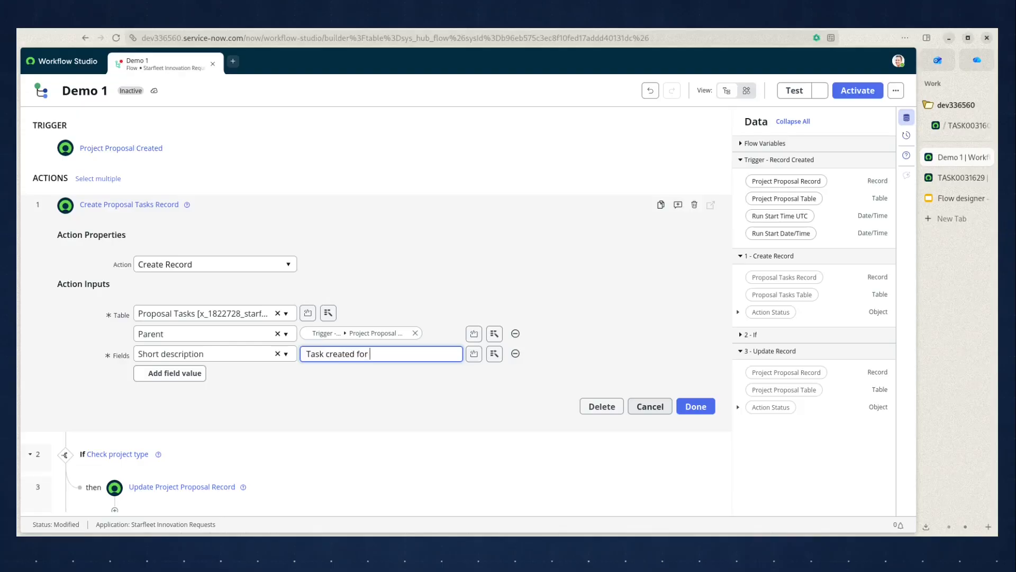
pyautogui.click(494, 354)
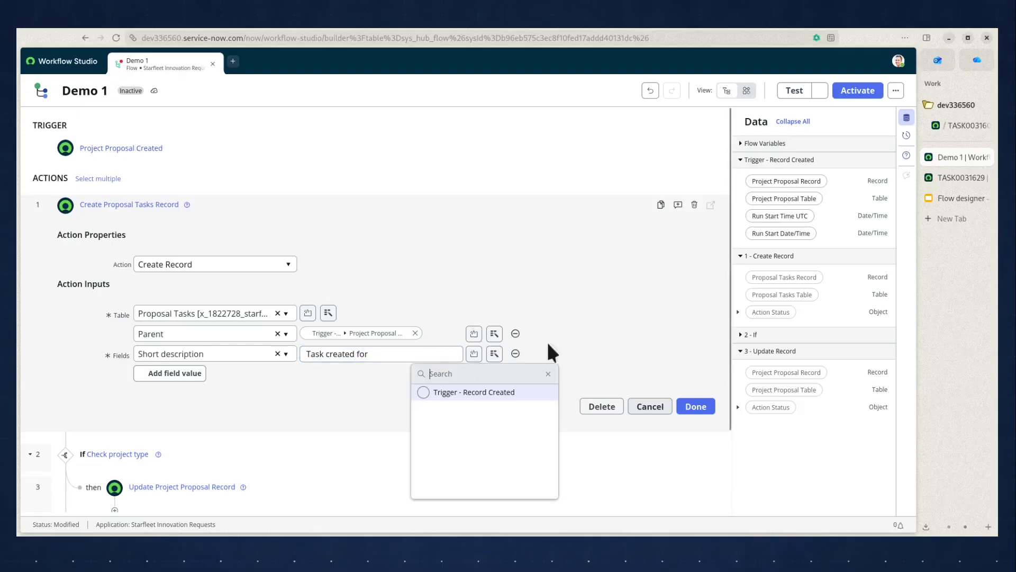
pyautogui.click(477, 391)
pyautogui.click(575, 392)
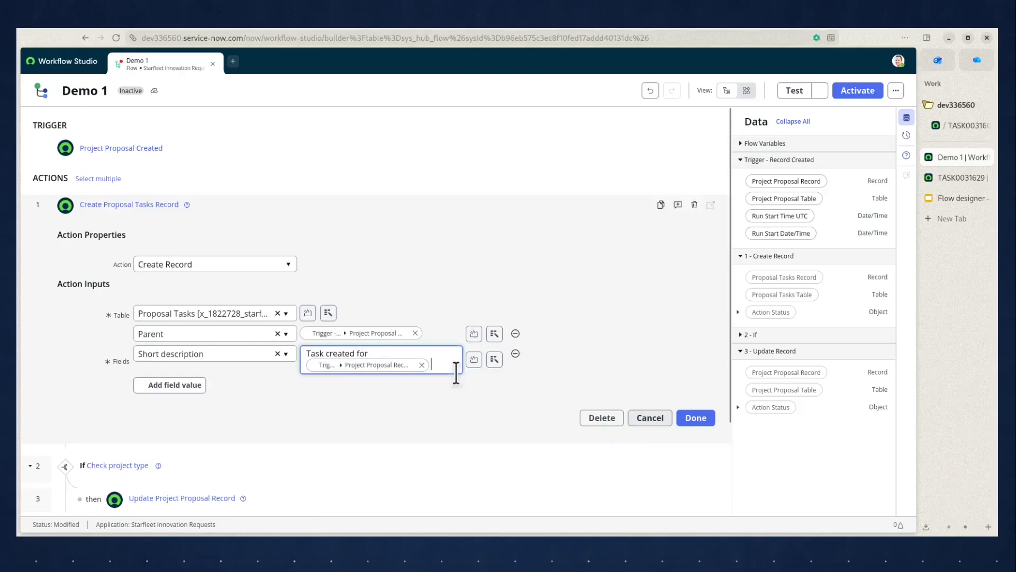
pyautogui.write('as')
pyautogui.press('BackSpace')
pyautogui.press('BackSpace')
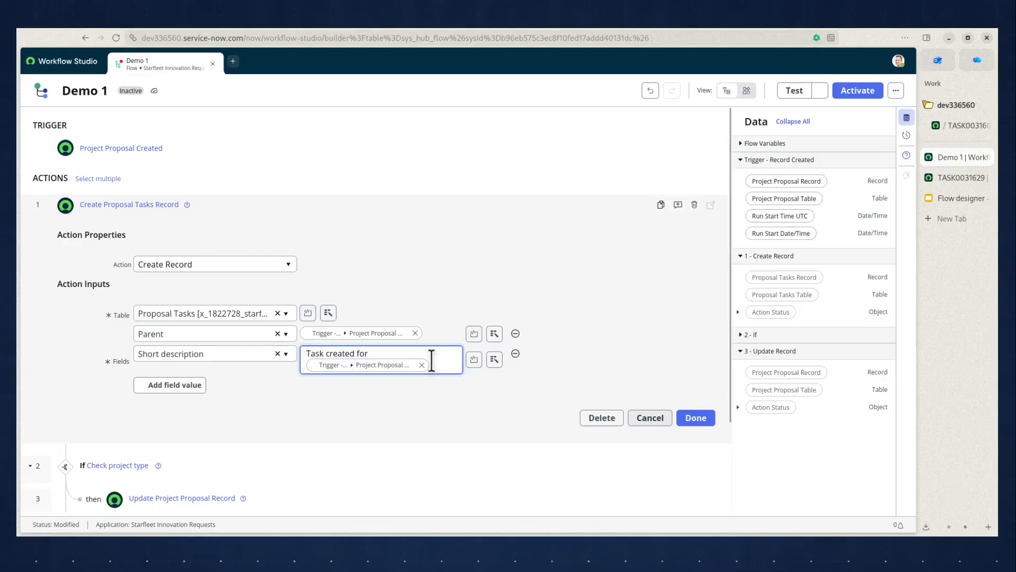
# Narrow the record reference in Short description to the trigger record's Number and finish editing the action.
pyautogui.click(391, 365)
pyautogui.click(389, 364)
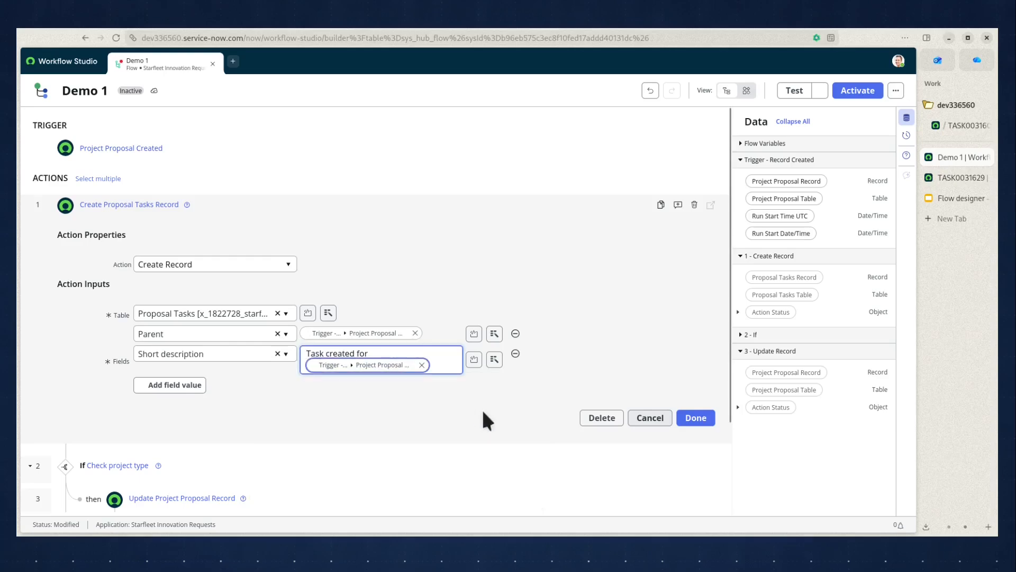
pyautogui.click(410, 366)
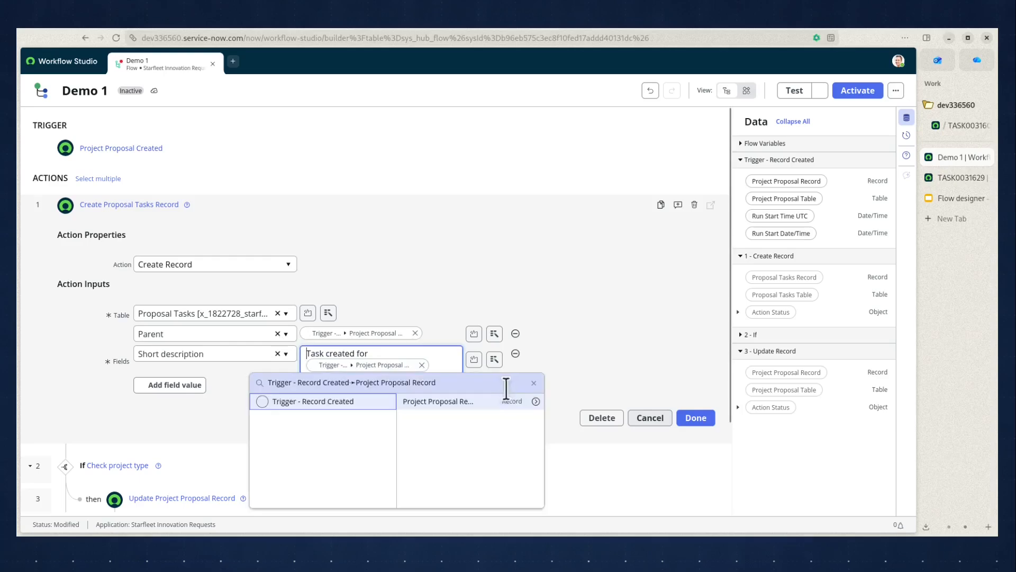
pyautogui.click(536, 402)
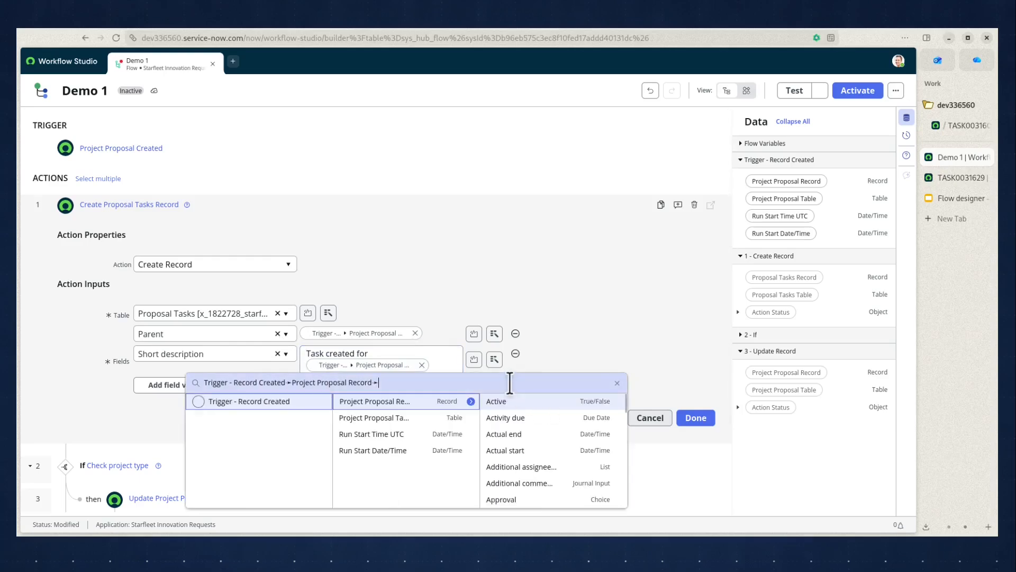
pyautogui.write('num')
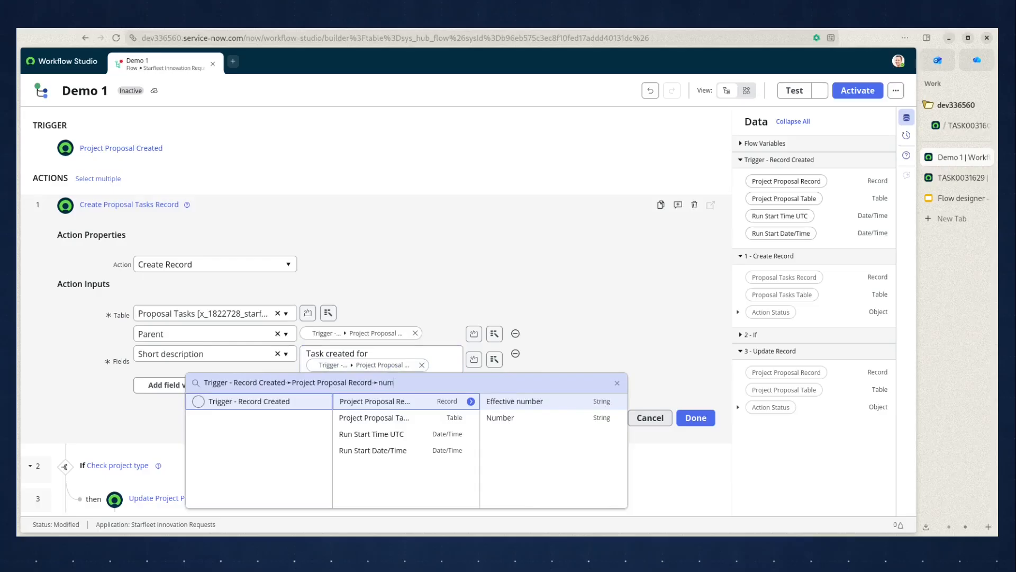
pyautogui.click(531, 417)
pyautogui.click(696, 418)
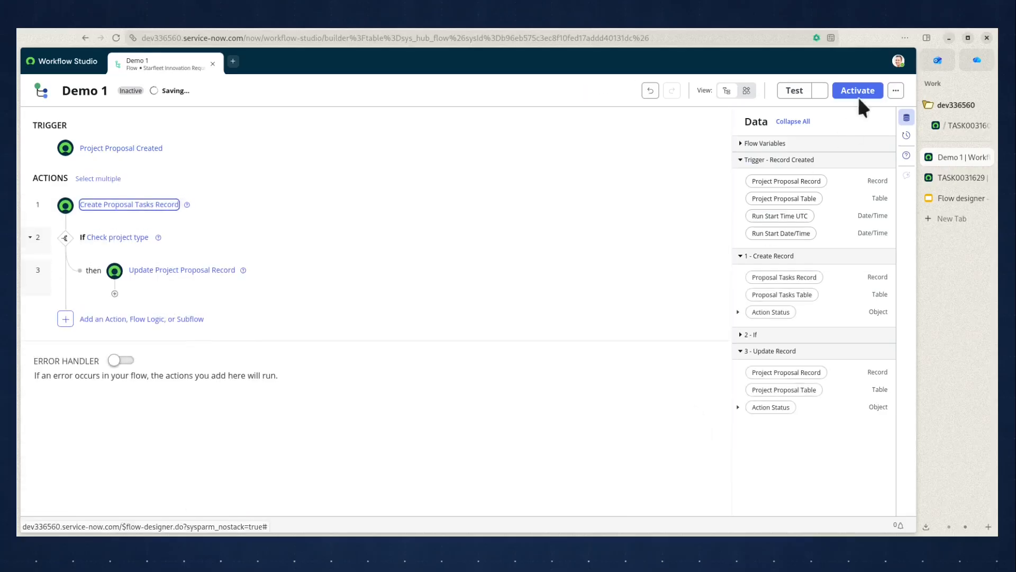
# Test the flow with the TASK0031605 project proposal and open the flow execution details.
pyautogui.click(793, 89)
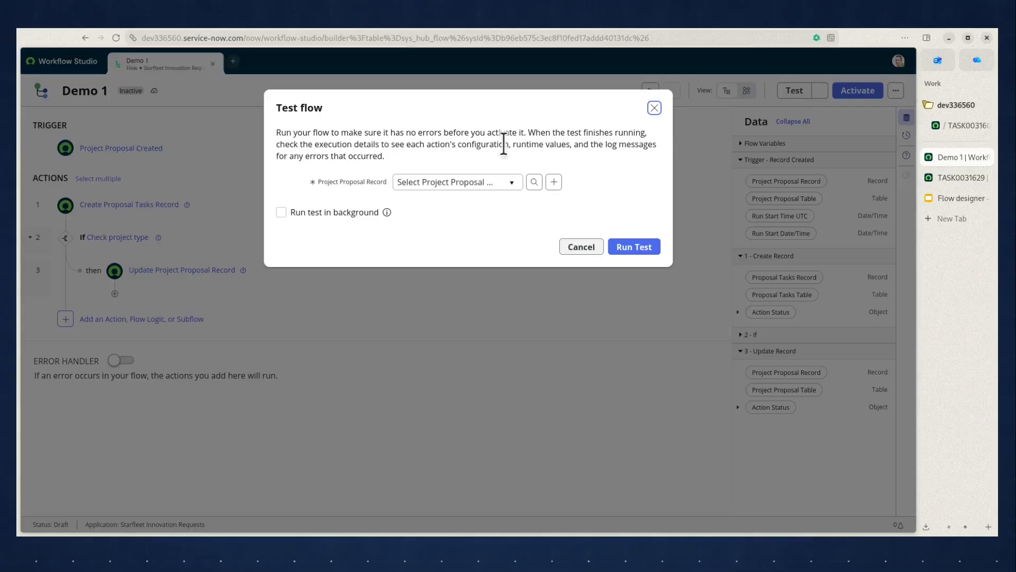
pyautogui.click(481, 183)
pyautogui.write('TASK0031605')
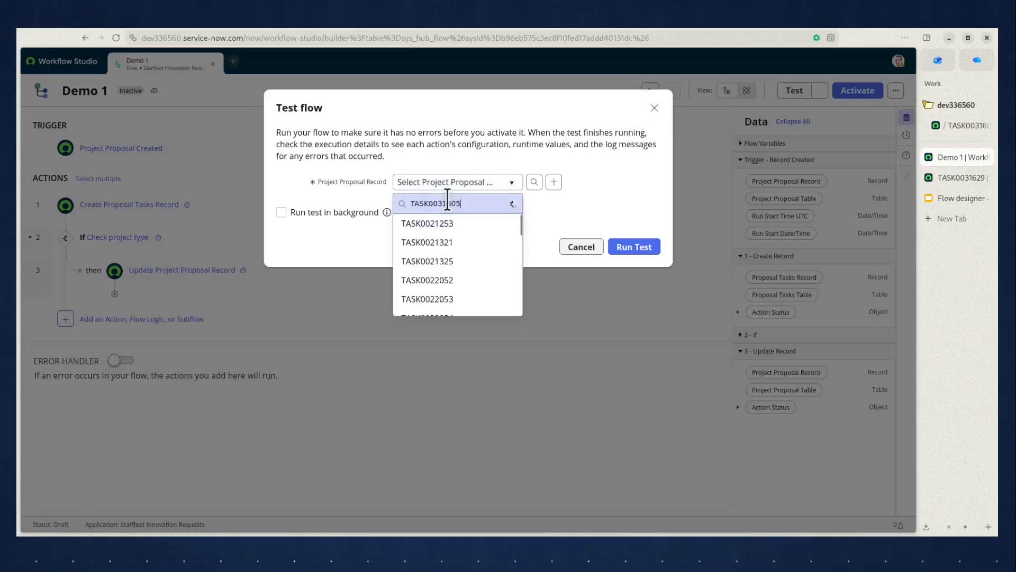
pyautogui.click(457, 226)
pyautogui.click(638, 249)
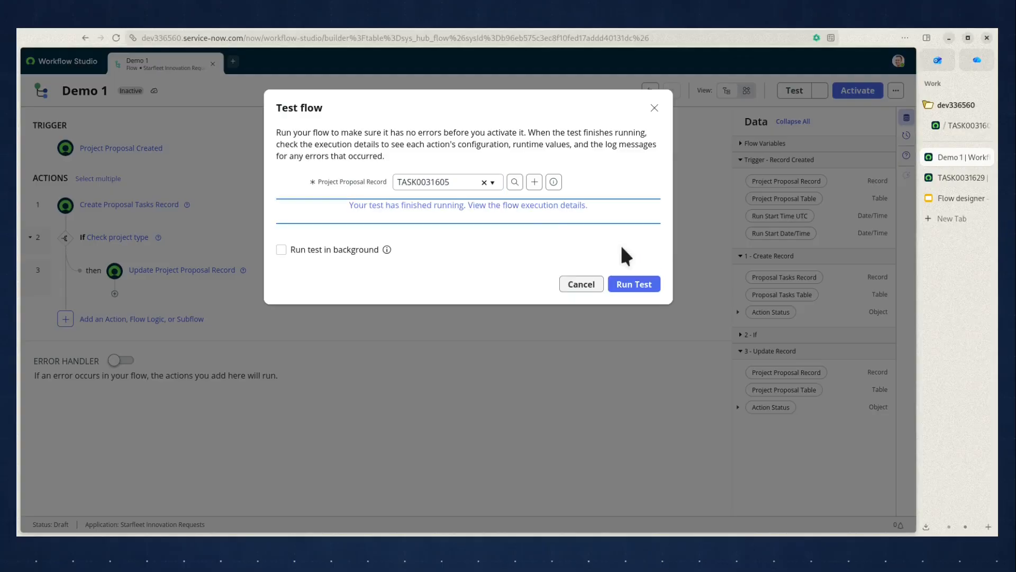
pyautogui.click(550, 206)
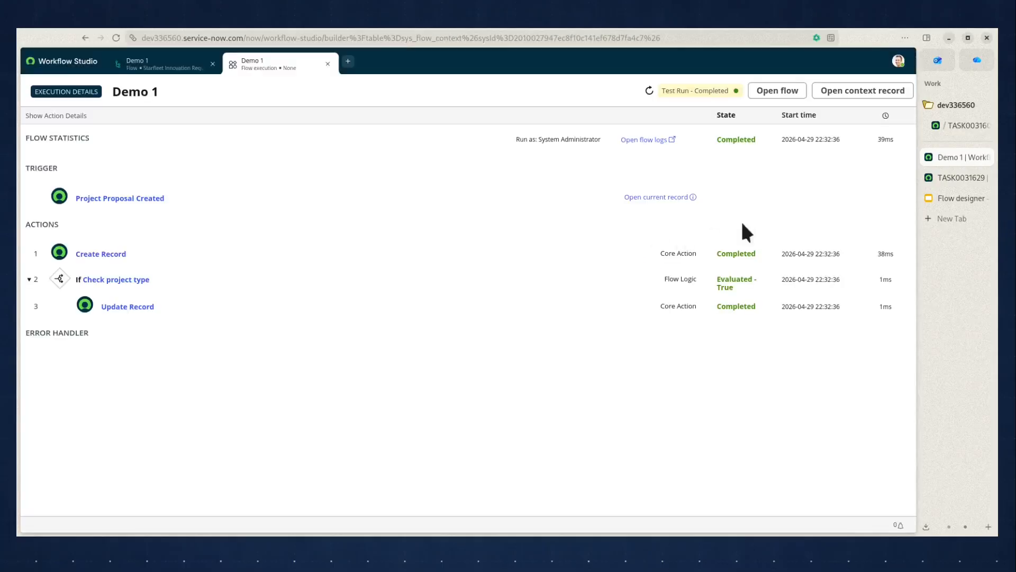
# Refresh the Proposal Tasks list on the TASK0031605 proposal, check it, and return to the flow's execution details.
pyautogui.click(953, 127)
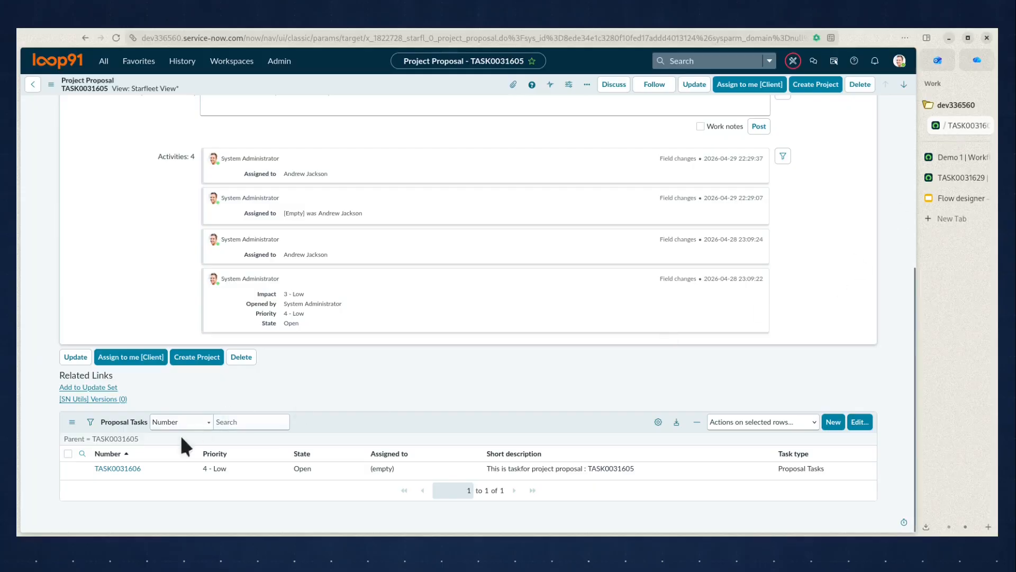
pyautogui.click(107, 439)
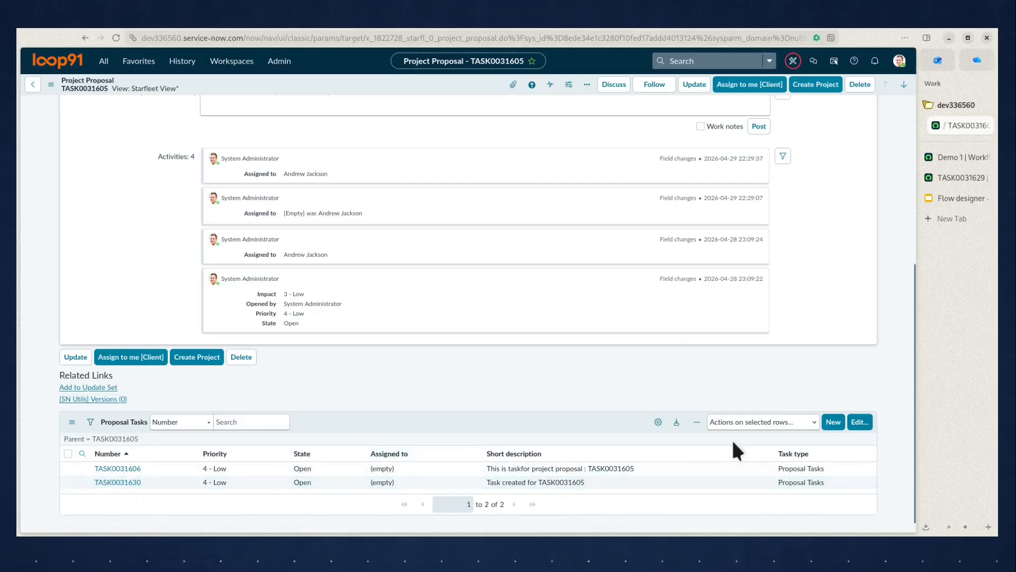
pyautogui.click(972, 158)
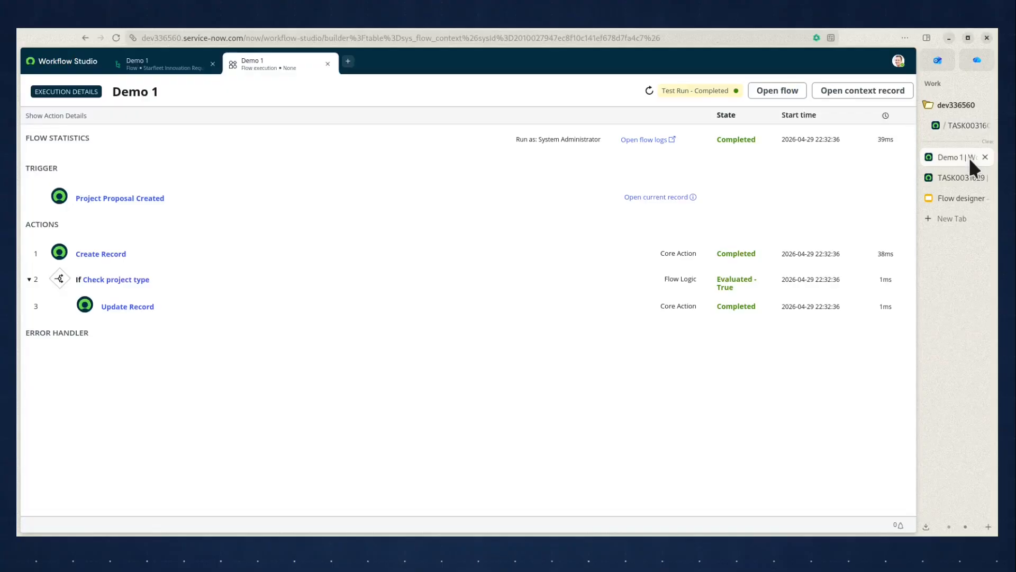
# Examine the execution details of the Check project type condition and the Update Record action.
pyautogui.click(136, 281)
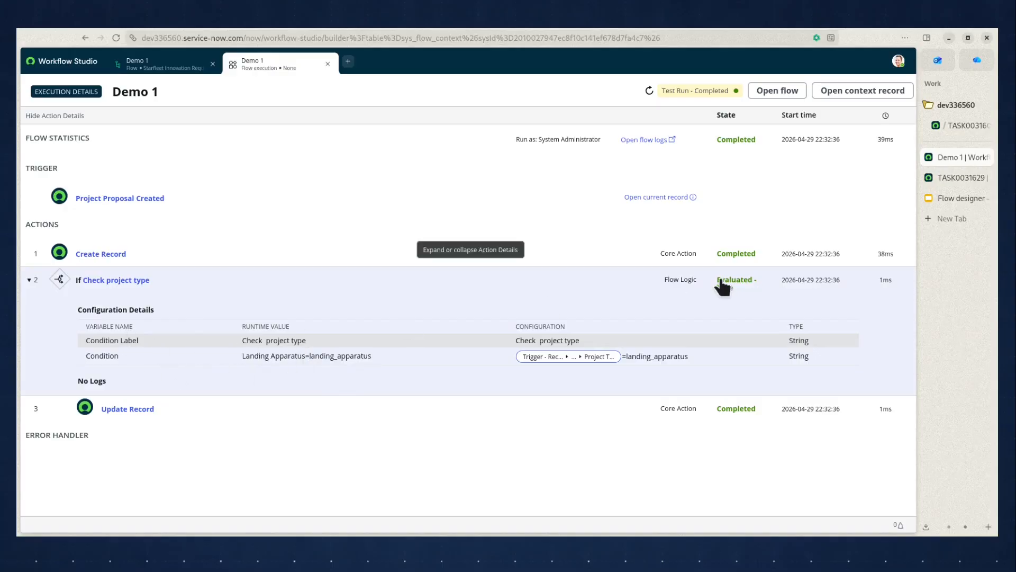
pyautogui.click(291, 290)
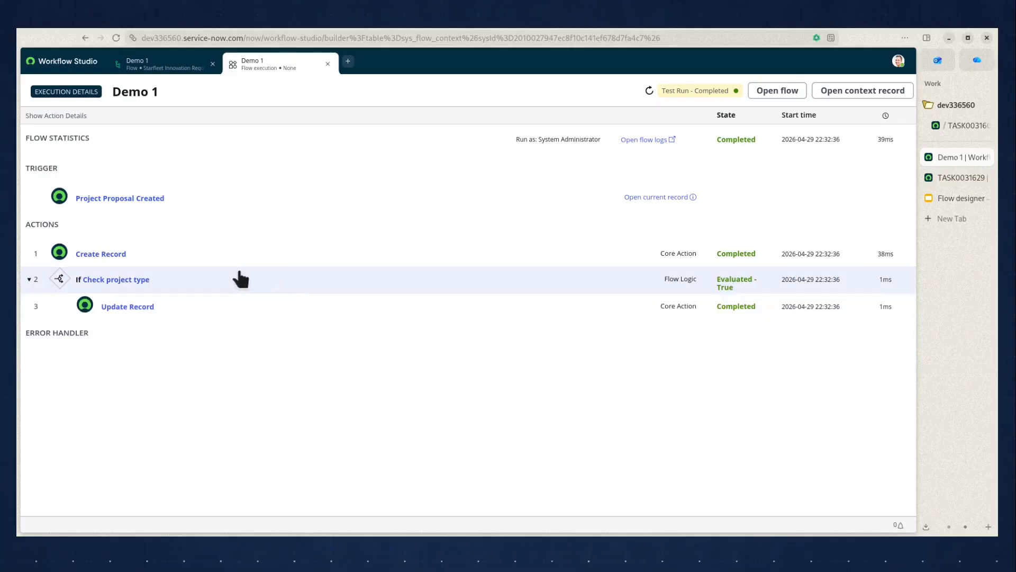
pyautogui.click(136, 317)
pyautogui.scroll(-2, 472, 400)
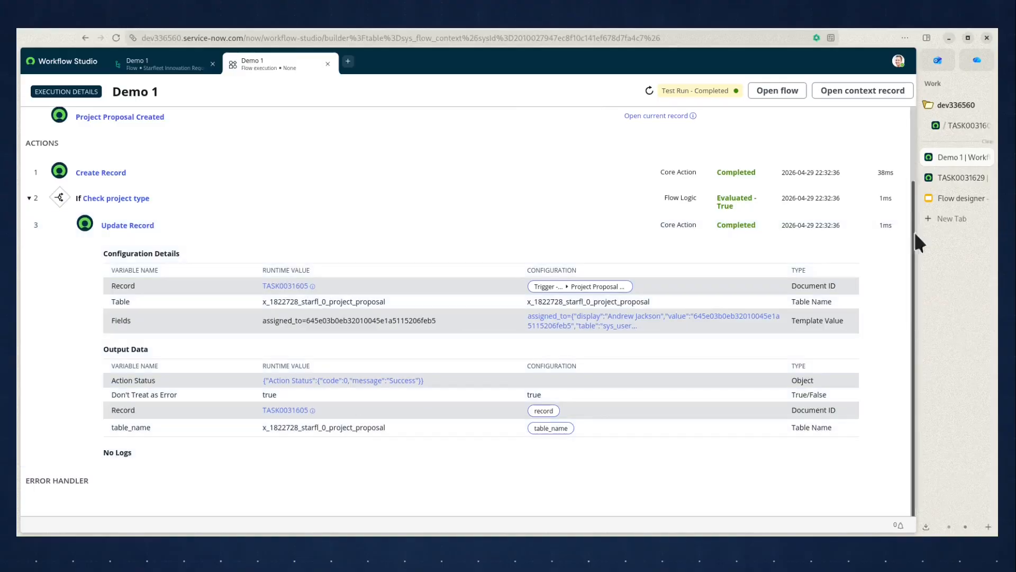
# Switch back to the TASK0031605 proposal and check its Assigned to field.
pyautogui.click(954, 127)
pyautogui.scroll(4, 866, 223)
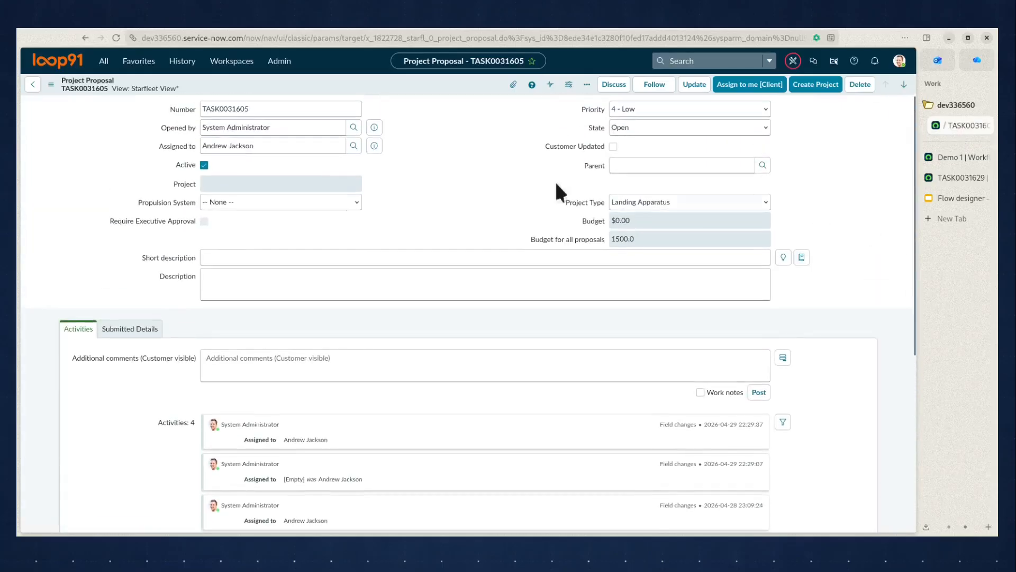
pyautogui.moveTo(288, 150); pyautogui.dragTo(203, 162)
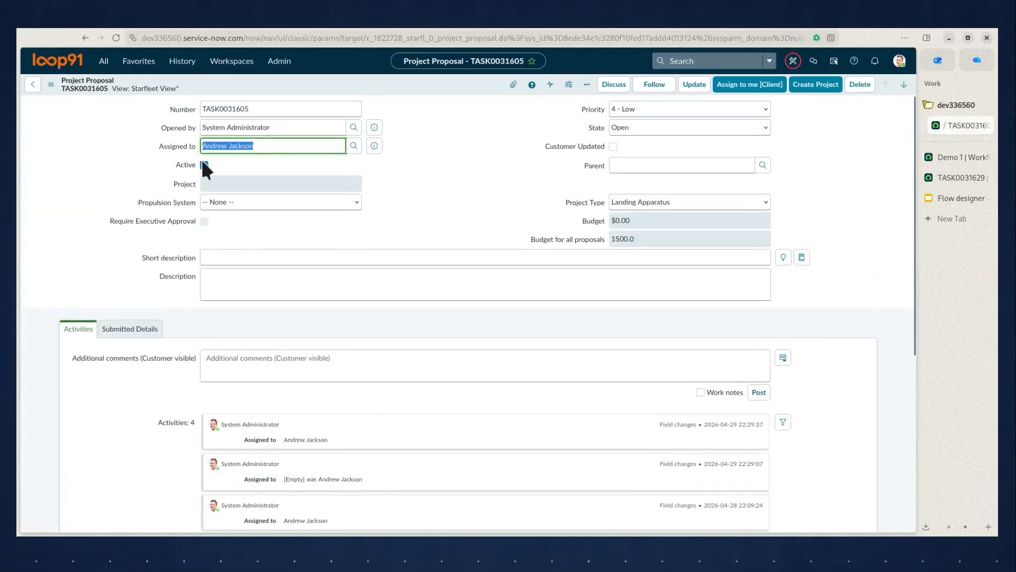
pyautogui.click(866, 248)
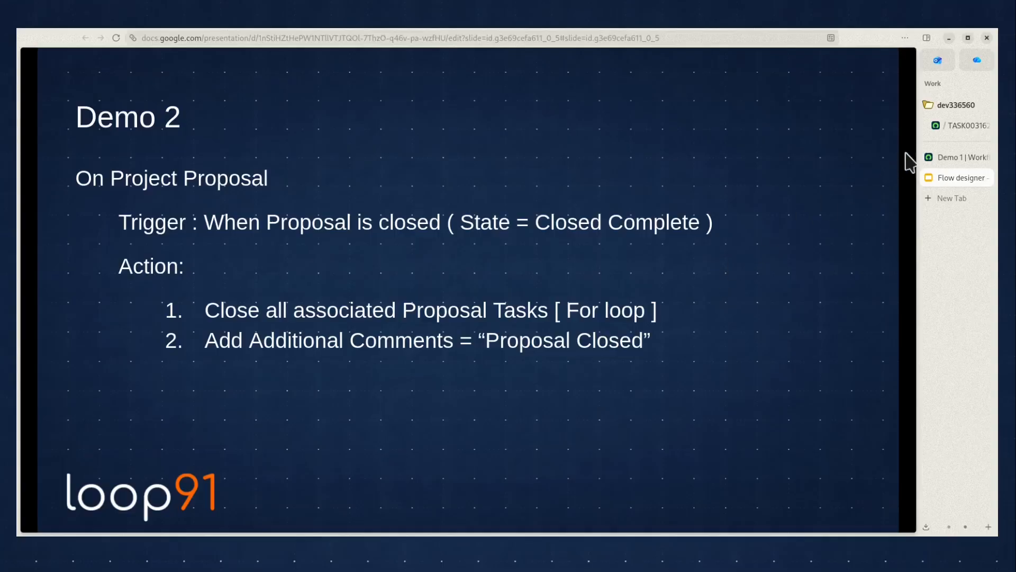
# Compare the Demo 2 requirements with the TASK0031629 proposal's State options, Proposal Tasks list and Additional comments field.
pyautogui.click(957, 127)
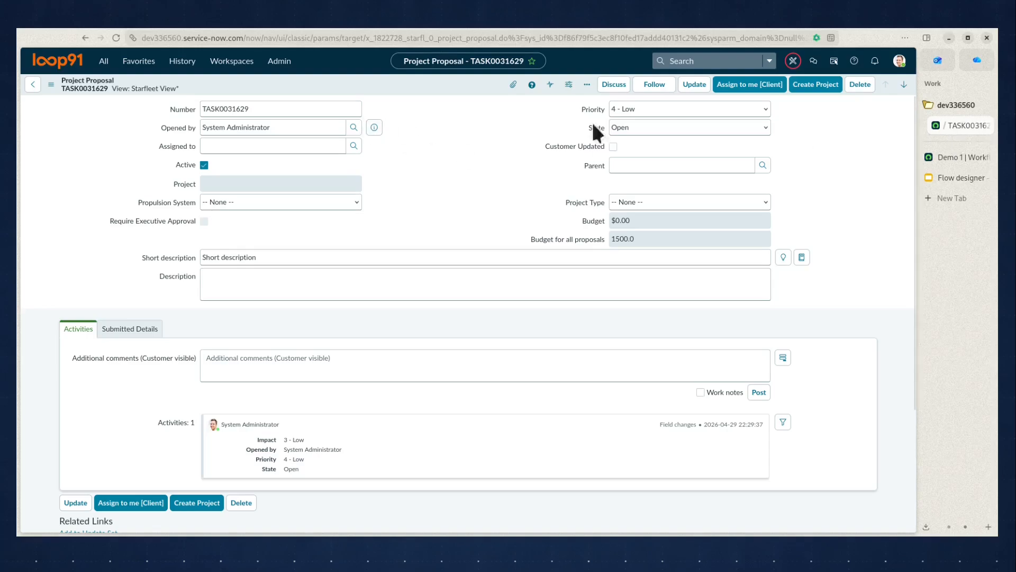
pyautogui.click(678, 128)
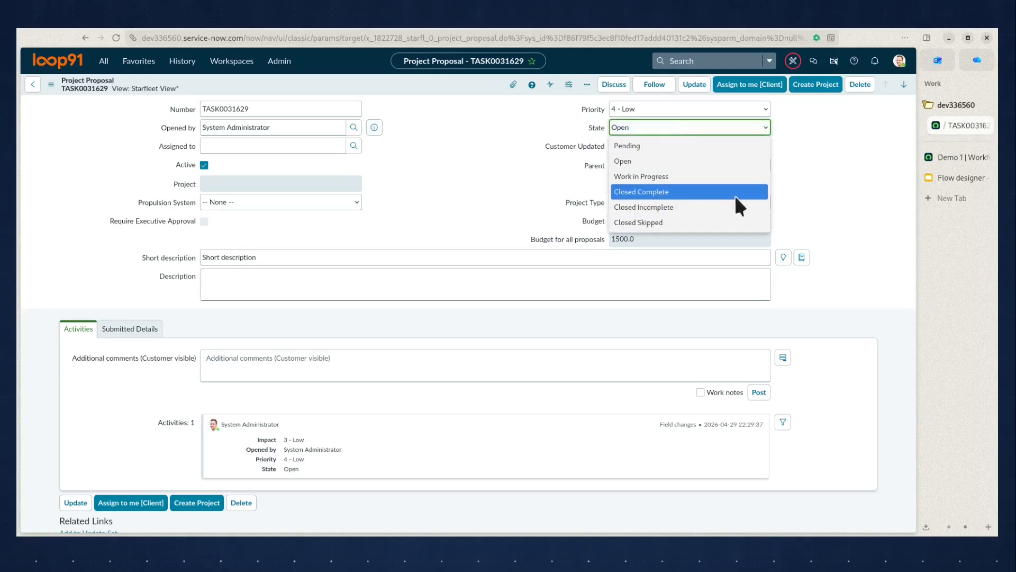
pyautogui.click(953, 177)
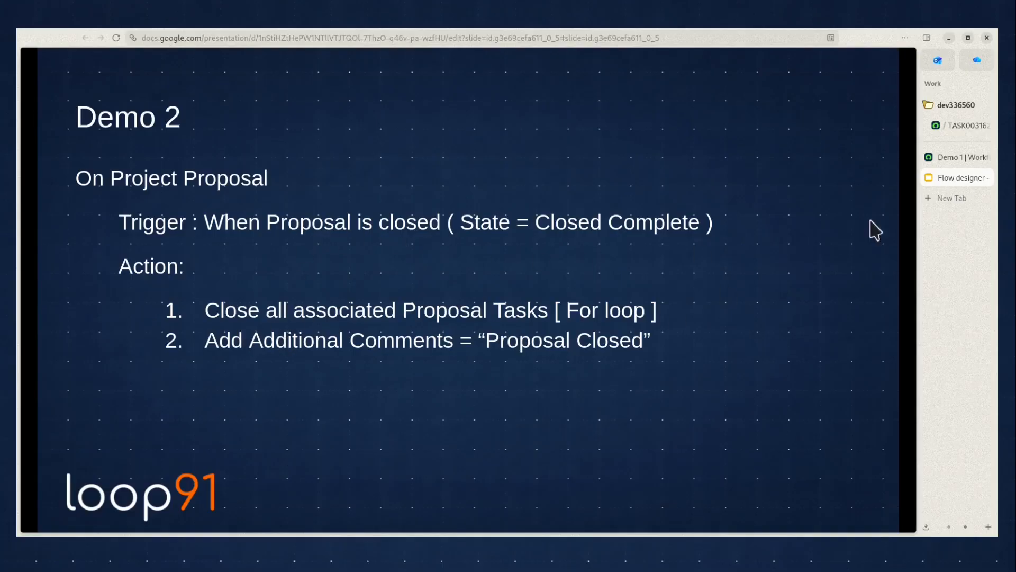
pyautogui.click(963, 131)
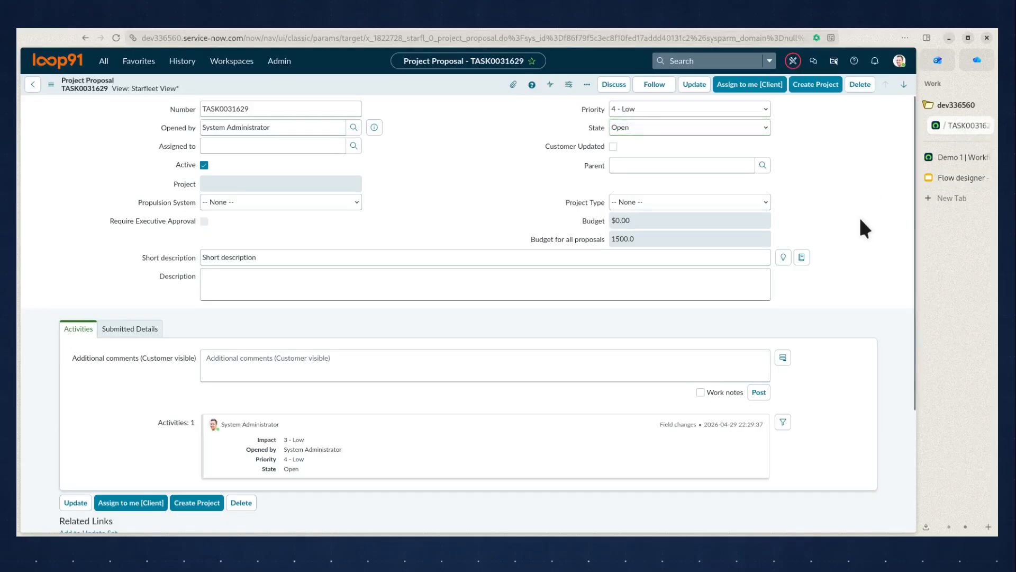
pyautogui.scroll(-3, 861, 219)
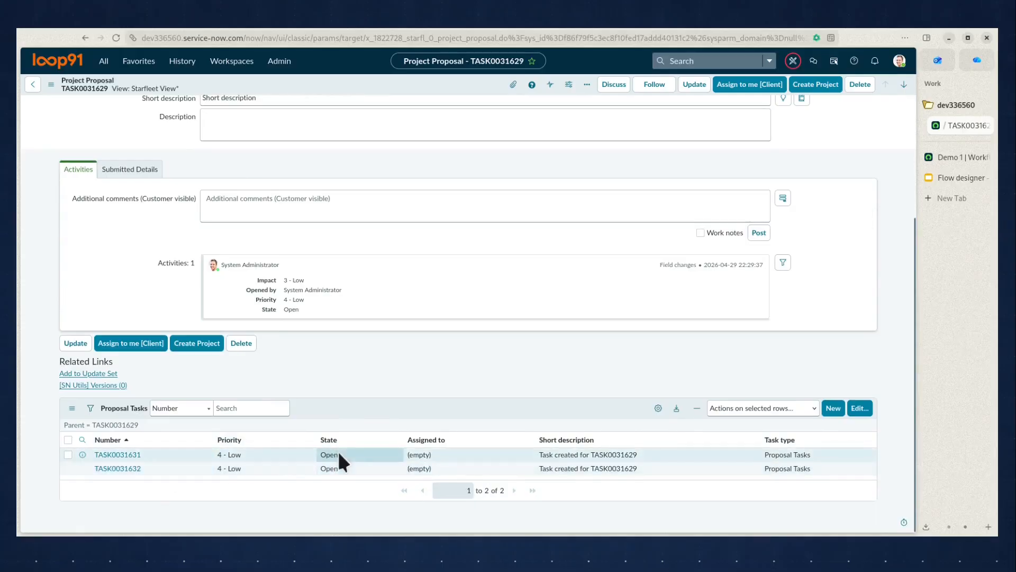
pyautogui.click(934, 176)
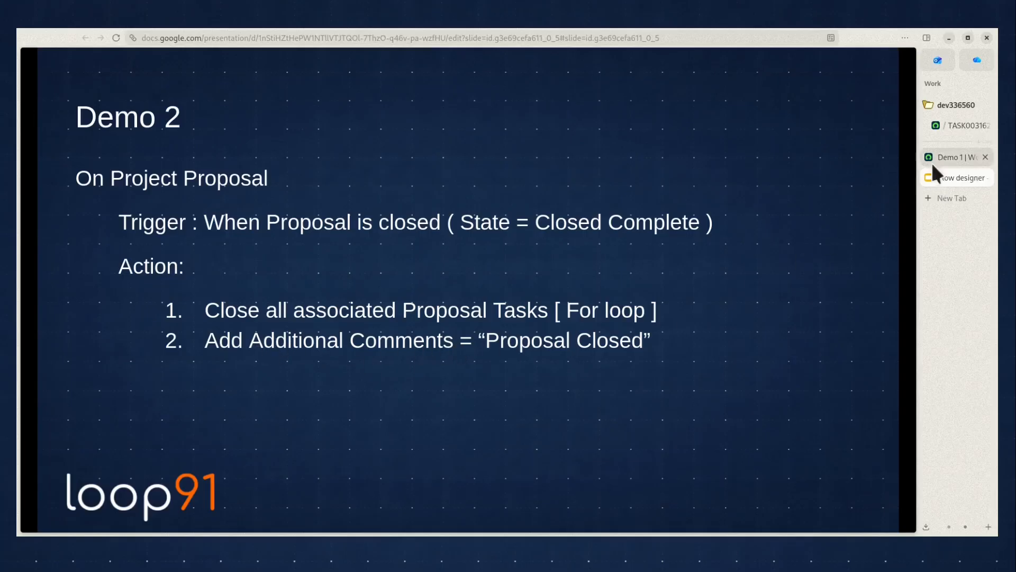
pyautogui.click(956, 127)
pyautogui.click(283, 200)
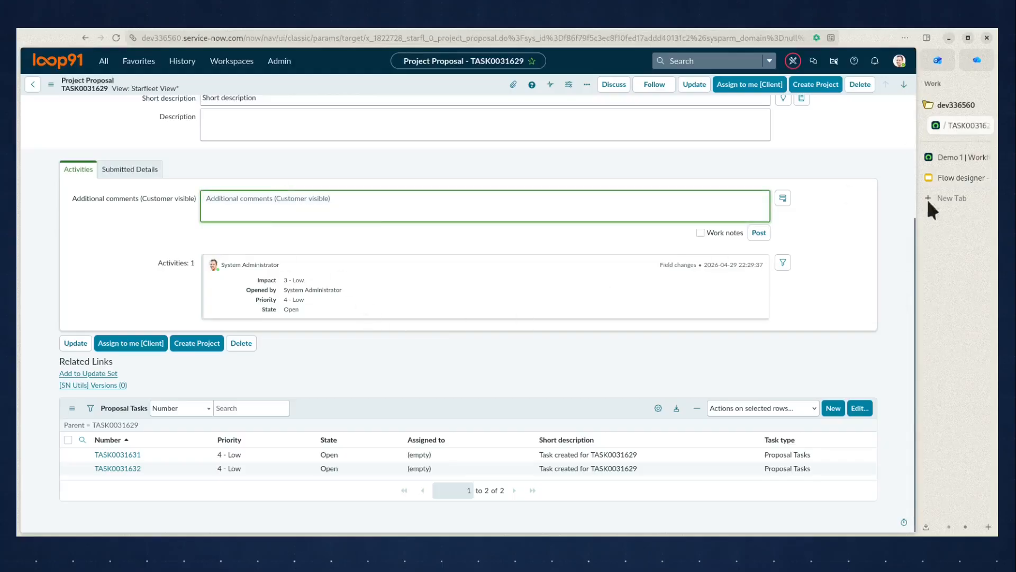
# Create a new flow named "Demo 2" in the Starfleet Innovation Requests application.
pyautogui.click(951, 157)
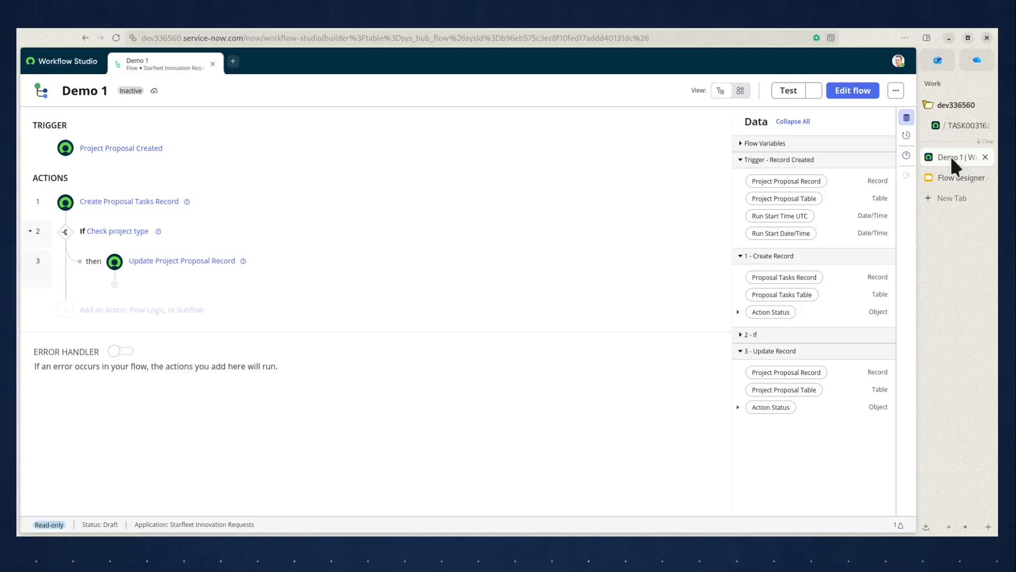
pyautogui.click(233, 61)
pyautogui.click(261, 95)
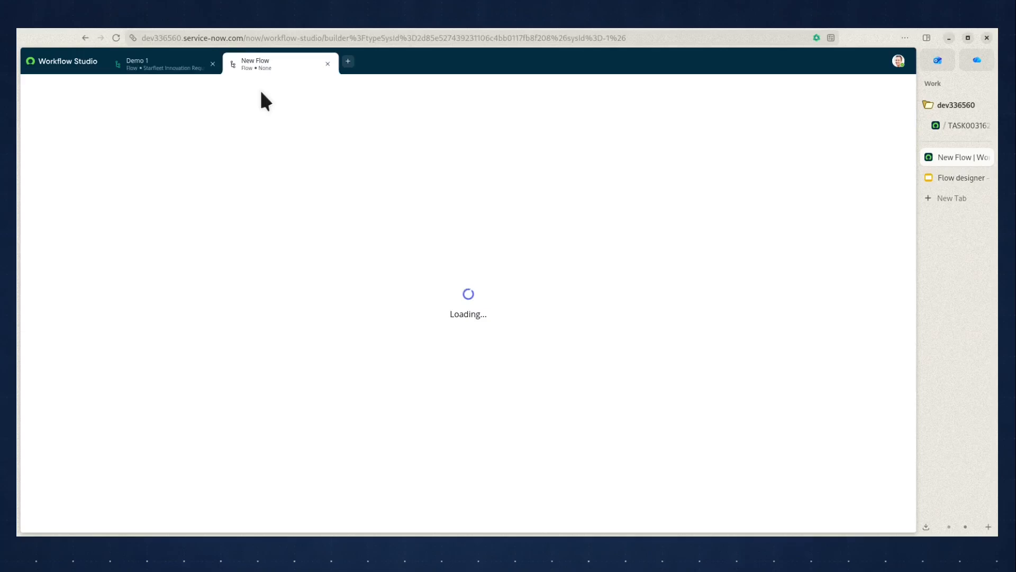
pyautogui.write('Demo 2')
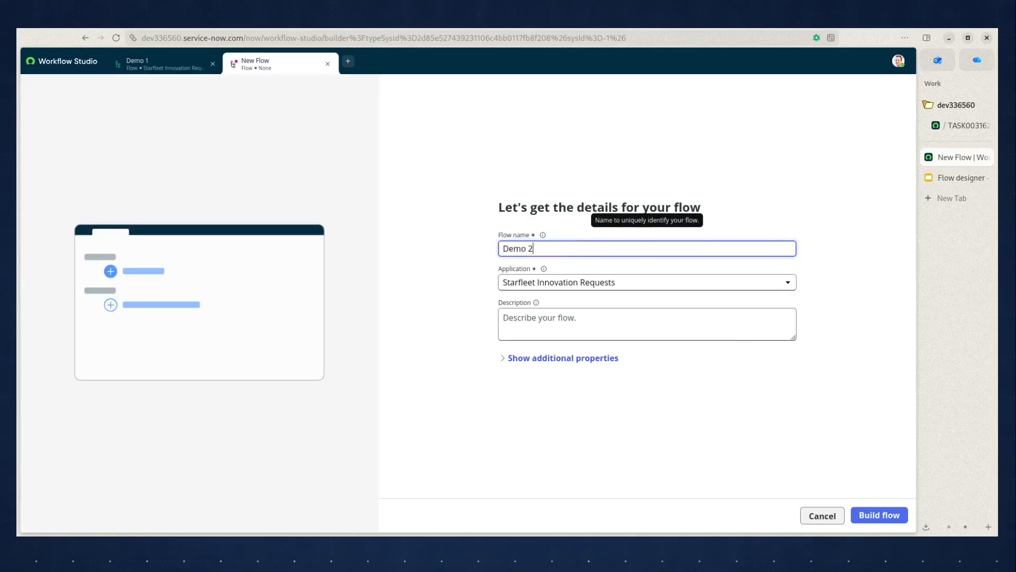
pyautogui.click(868, 515)
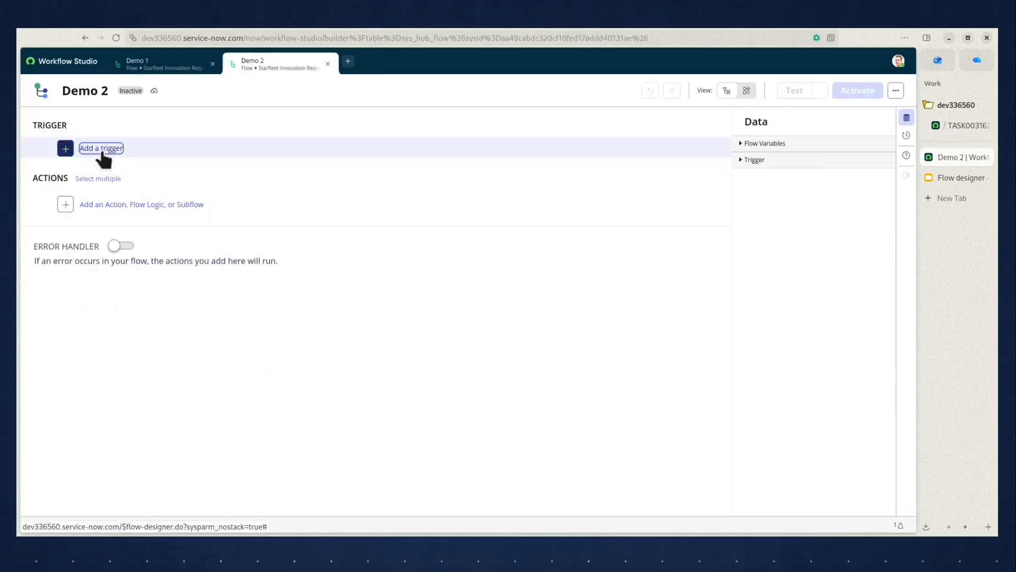
# Add a record Updated trigger to the flow for the Project Proposal table.
pyautogui.click(100, 148)
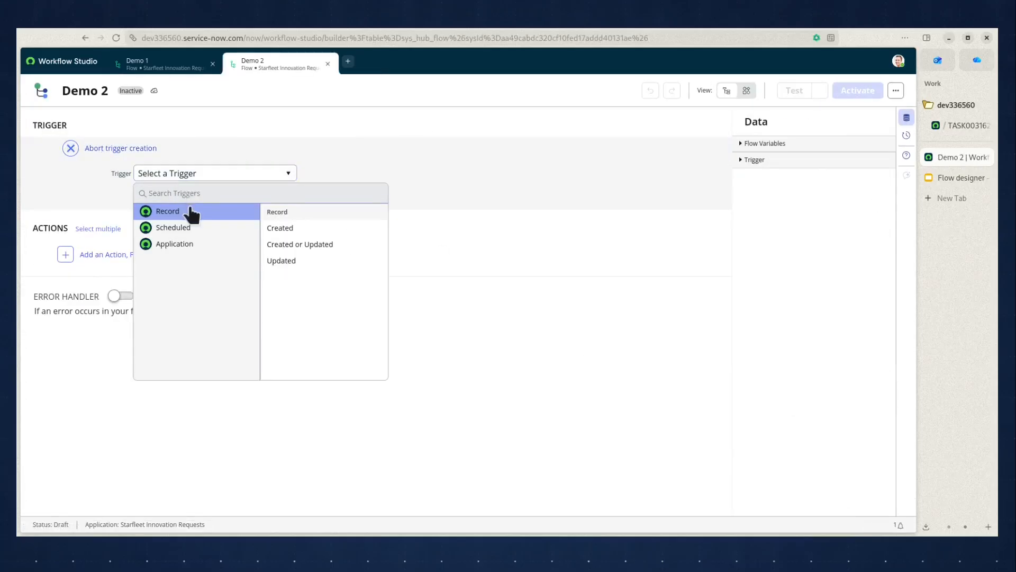
pyautogui.click(294, 261)
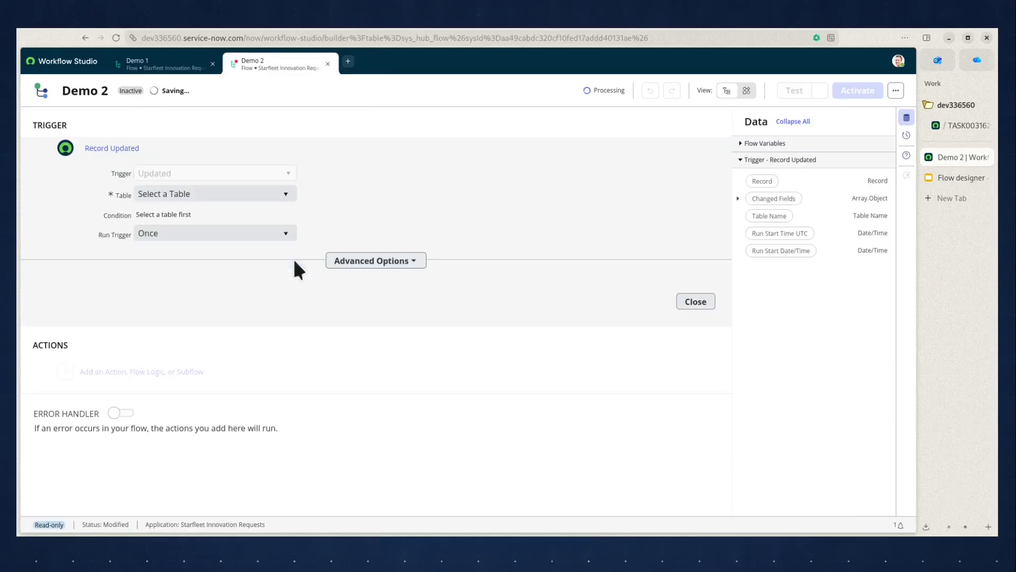
pyautogui.click(288, 195)
pyautogui.write('p')
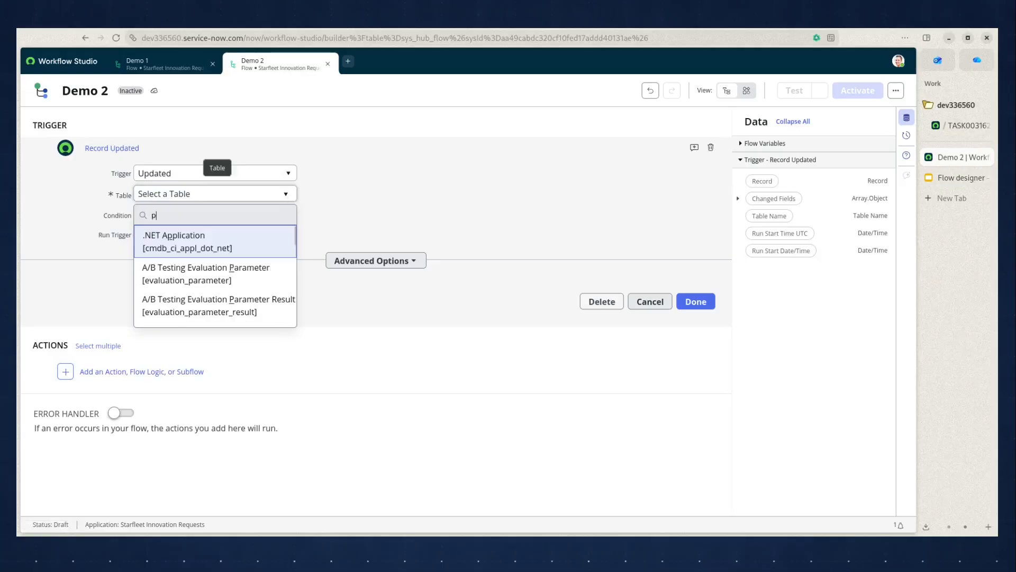
pyautogui.write('roject pro')
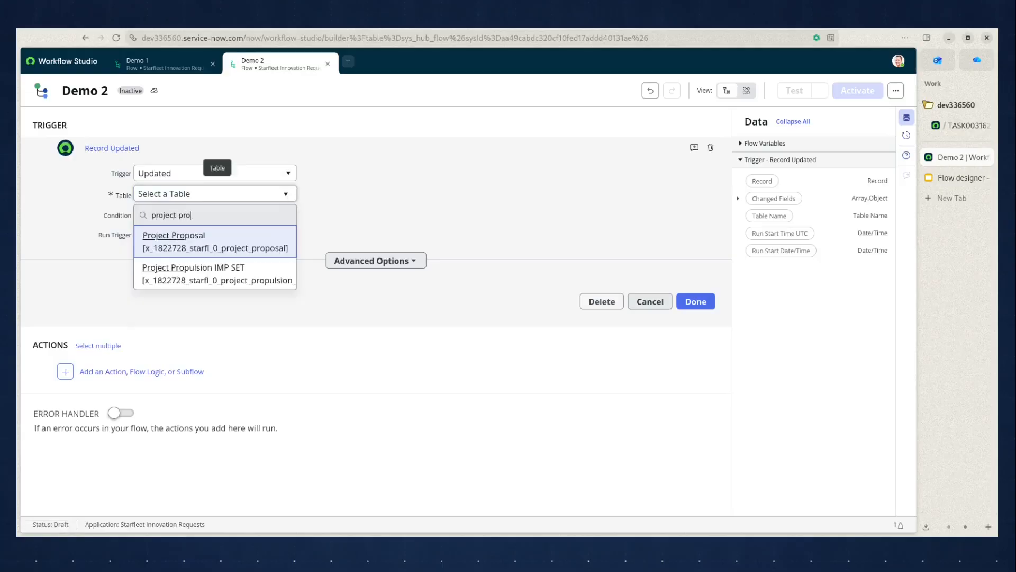
pyautogui.click(227, 236)
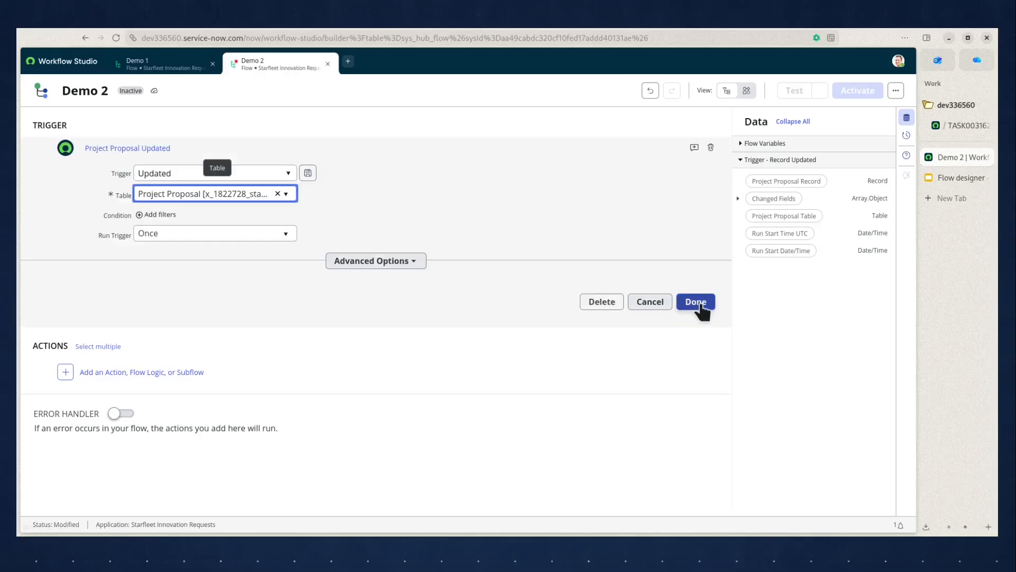
pyautogui.click(697, 302)
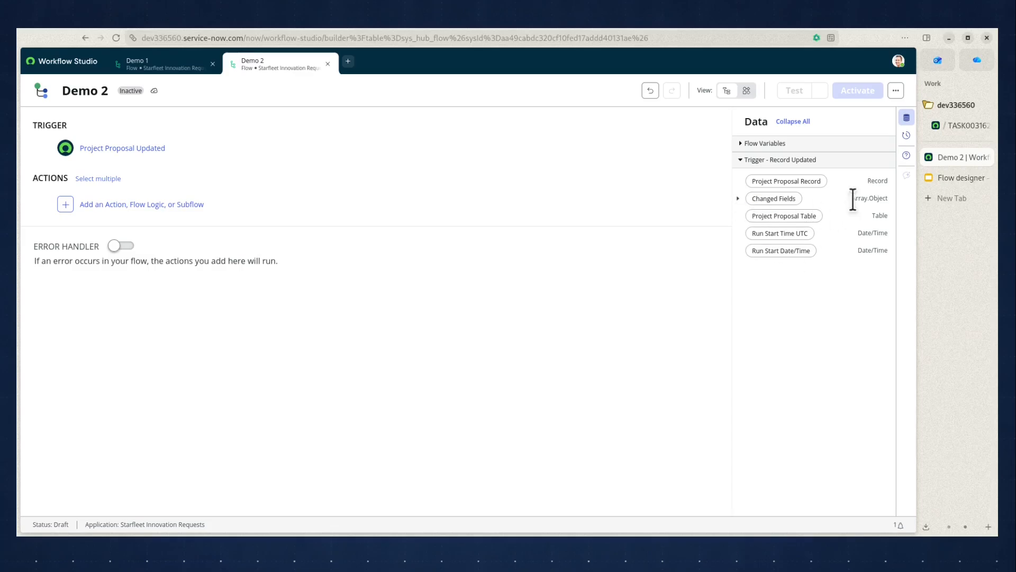
# Add a For Each loop that iterates over the trigger's Changed Fields.
pyautogui.moveTo(853, 199); pyautogui.dragTo(879, 200)
pyautogui.click(887, 199)
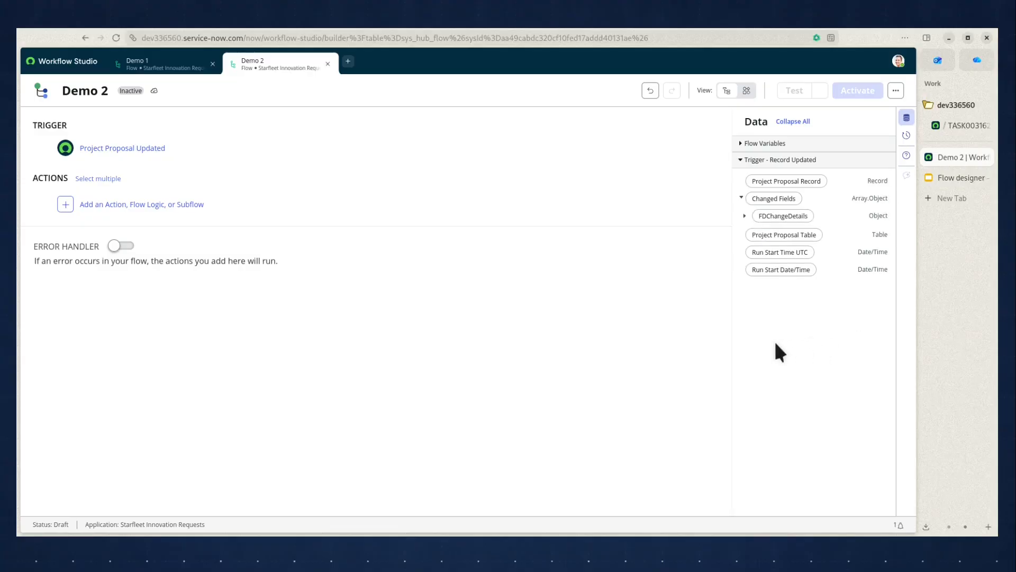
pyautogui.click(65, 205)
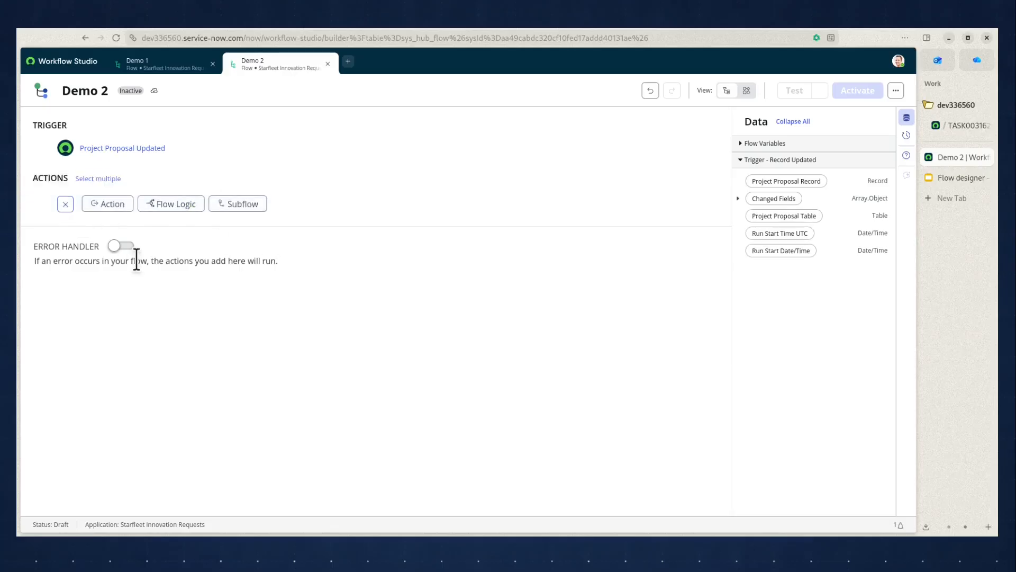
pyautogui.click(179, 208)
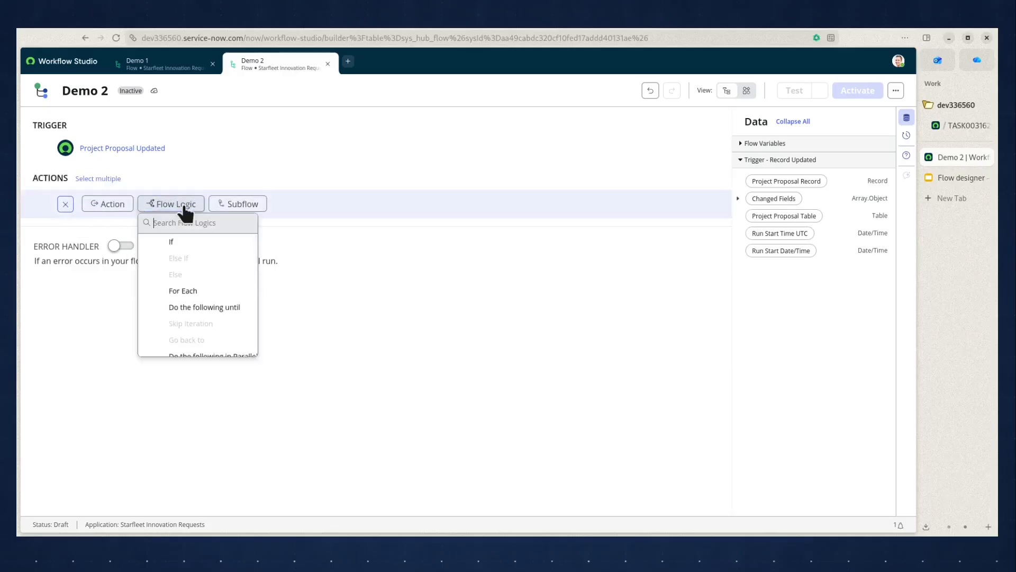
pyautogui.click(185, 291)
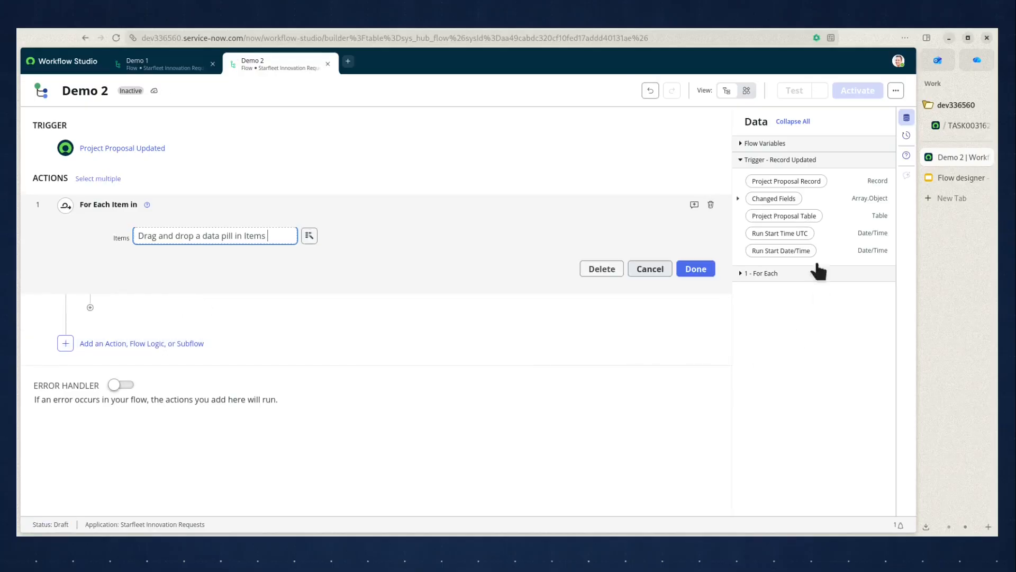
pyautogui.moveTo(773, 200); pyautogui.dragTo(194, 236)
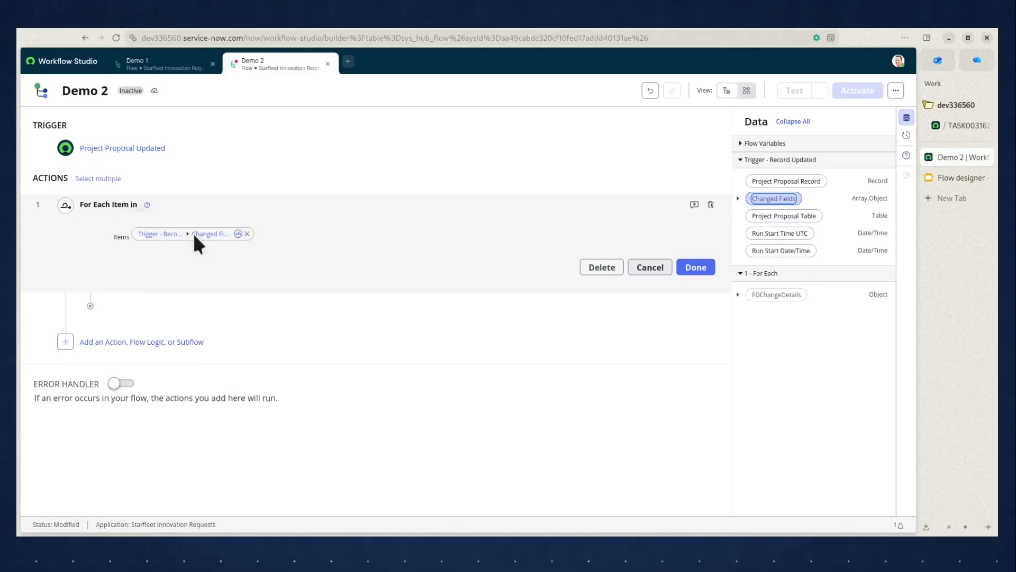
pyautogui.click(706, 269)
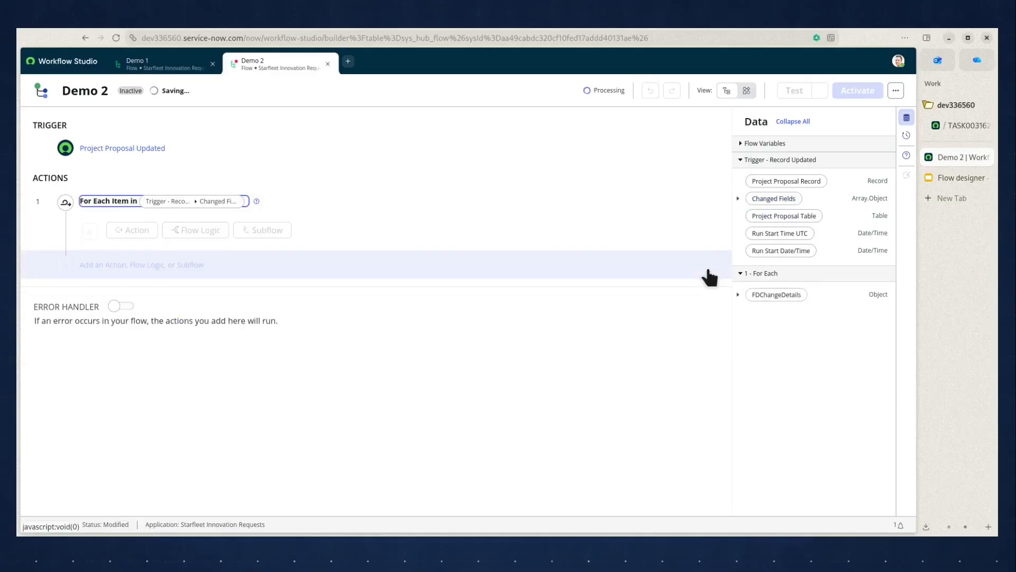
# Inside the For Each loop, add an If labelled "State changed" with the condition Field Name is "state".
pyautogui.click(739, 296)
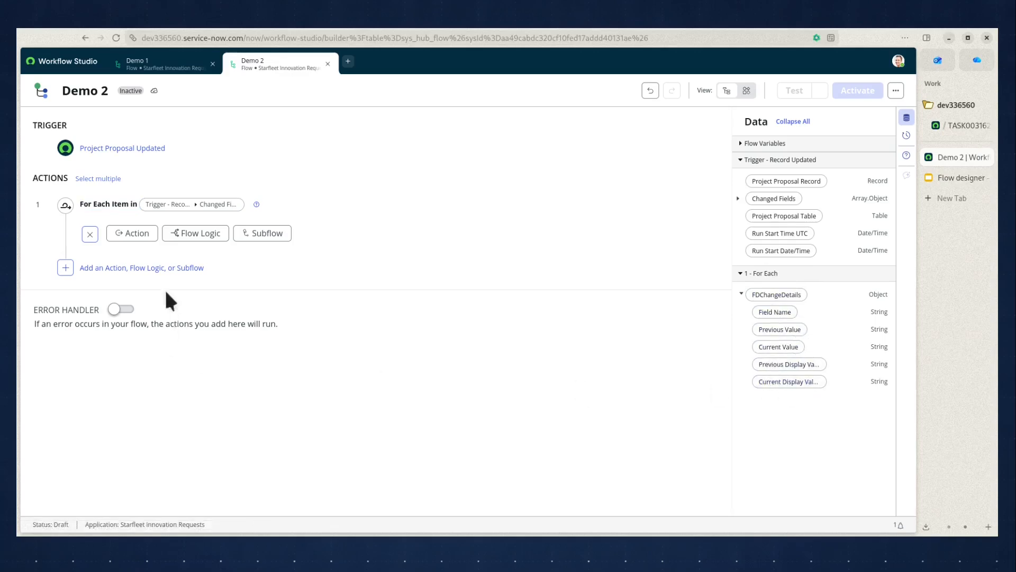
pyautogui.click(186, 234)
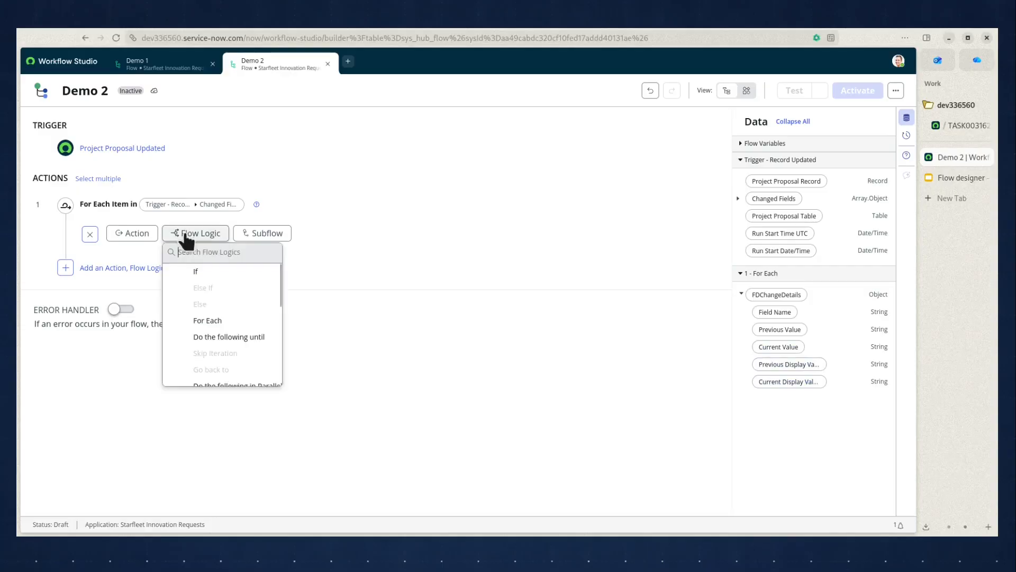
pyautogui.click(207, 267)
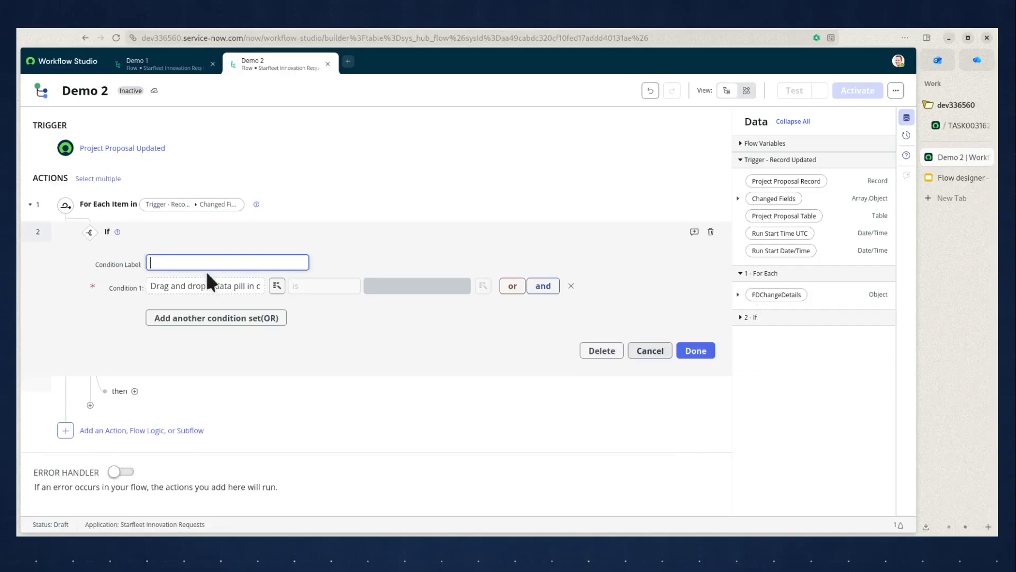
pyautogui.write('State c')
pyautogui.click(199, 291)
pyautogui.click(737, 295)
pyautogui.moveTo(774, 311); pyautogui.dragTo(217, 281)
pyautogui.click(422, 288)
pyautogui.write('state')
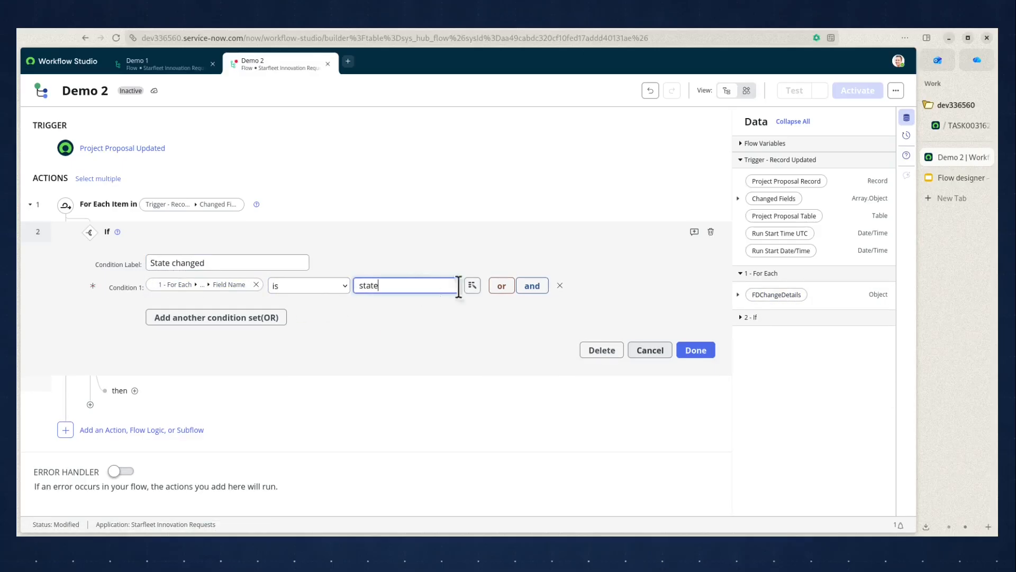
# Add a second AND condition to the If: the changed field's Current Value is 3.
pyautogui.click(531, 287)
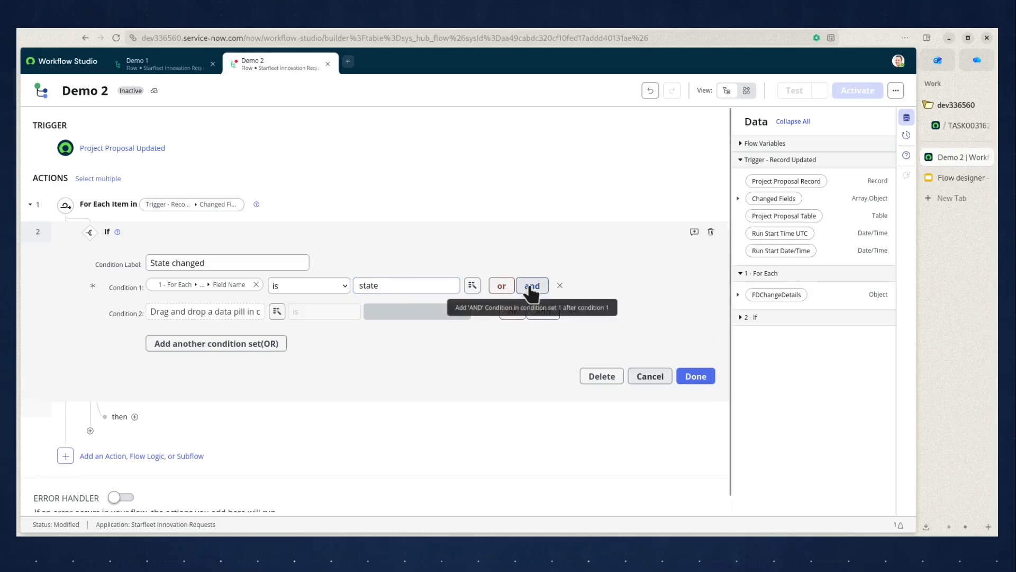
pyautogui.click(739, 294)
pyautogui.moveTo(789, 346); pyautogui.dragTo(205, 304)
pyautogui.click(406, 311)
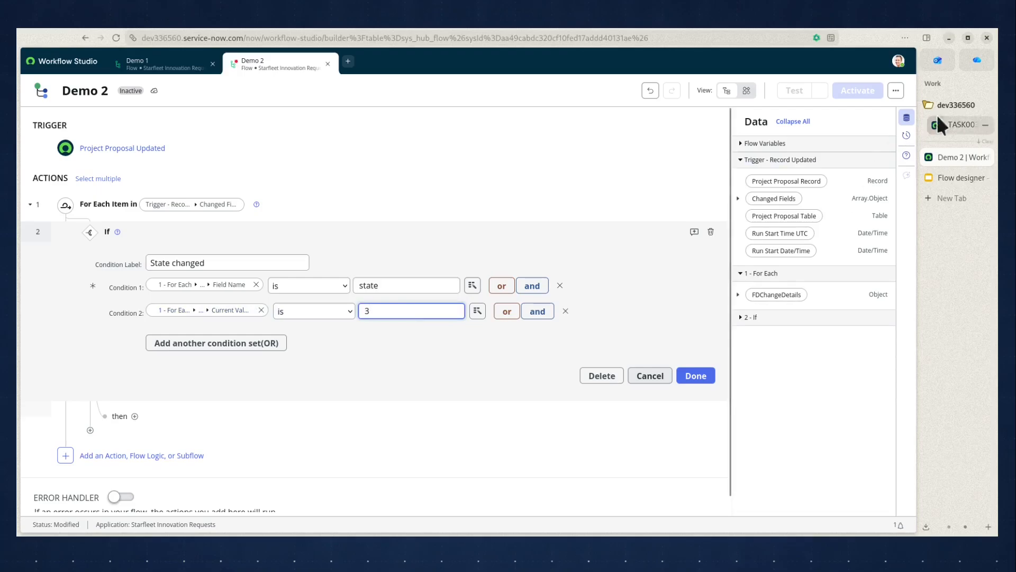
# Check the State field's numeric choice values on the TASK0031629 proposal and return to the Demo 2 flow.
pyautogui.click(954, 121)
pyautogui.scroll(3, 847, 185)
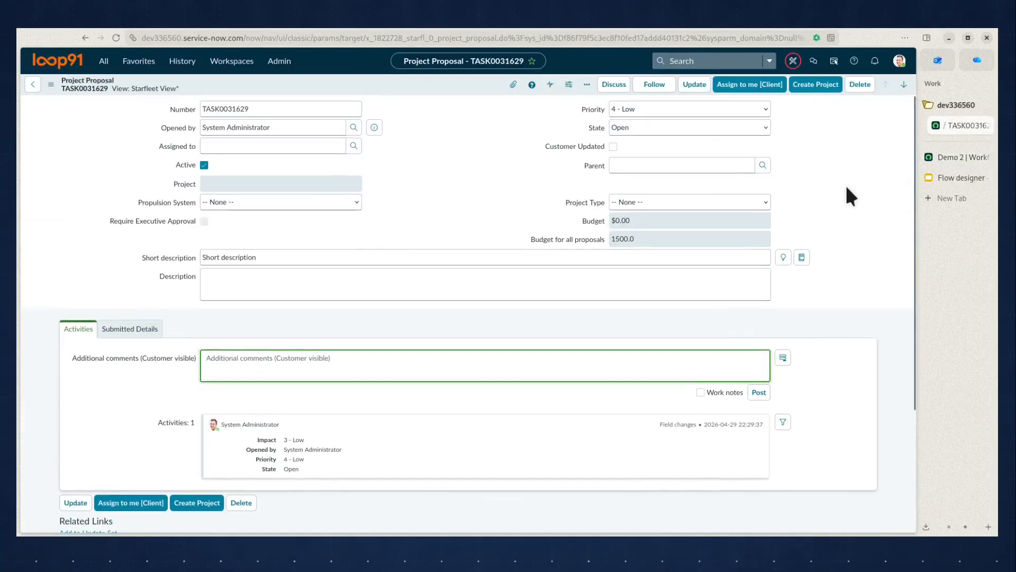
pyautogui.doubleClick(599, 125)
pyautogui.click(489, 260)
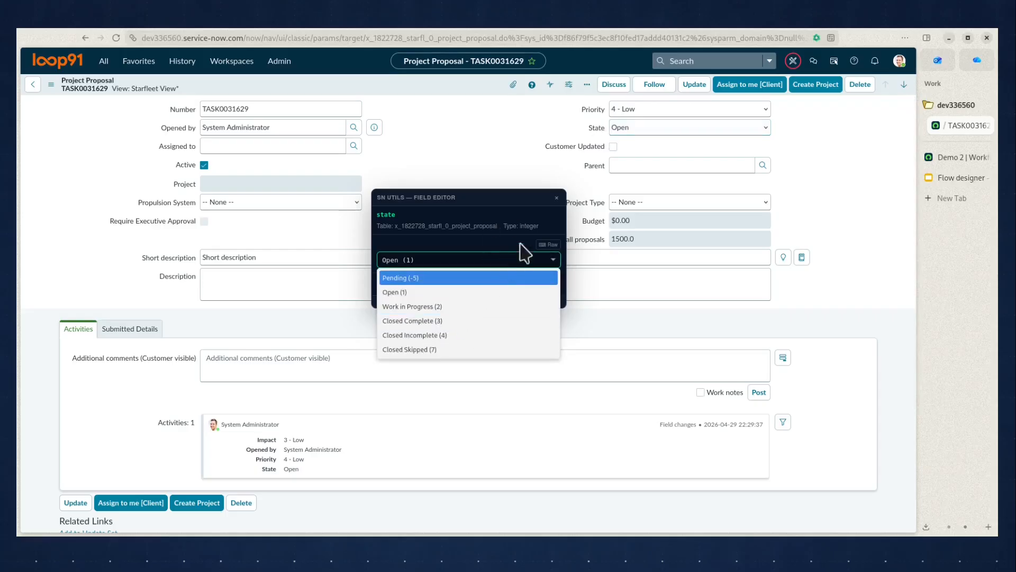
pyautogui.click(556, 198)
pyautogui.click(556, 199)
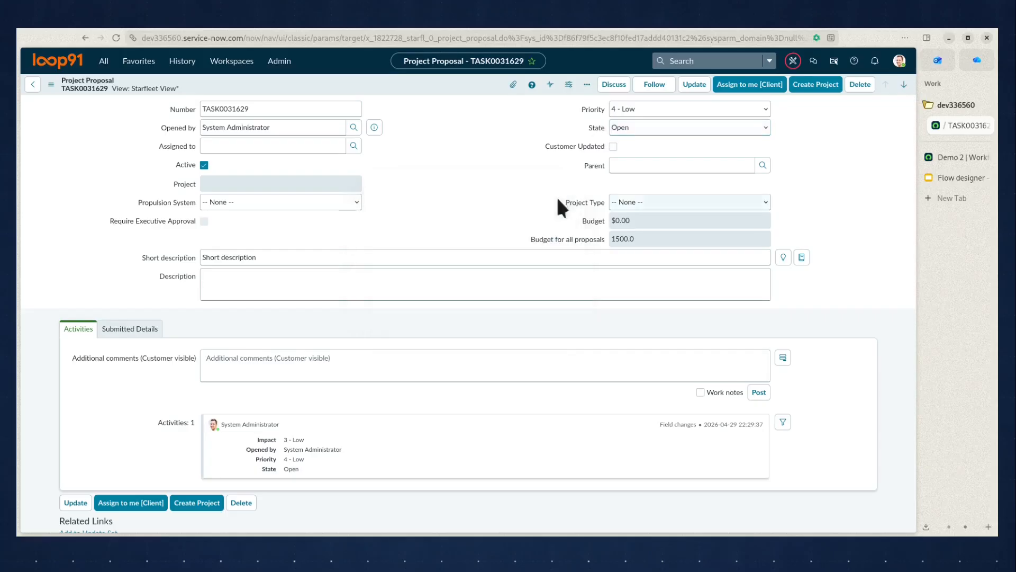
pyautogui.click(962, 158)
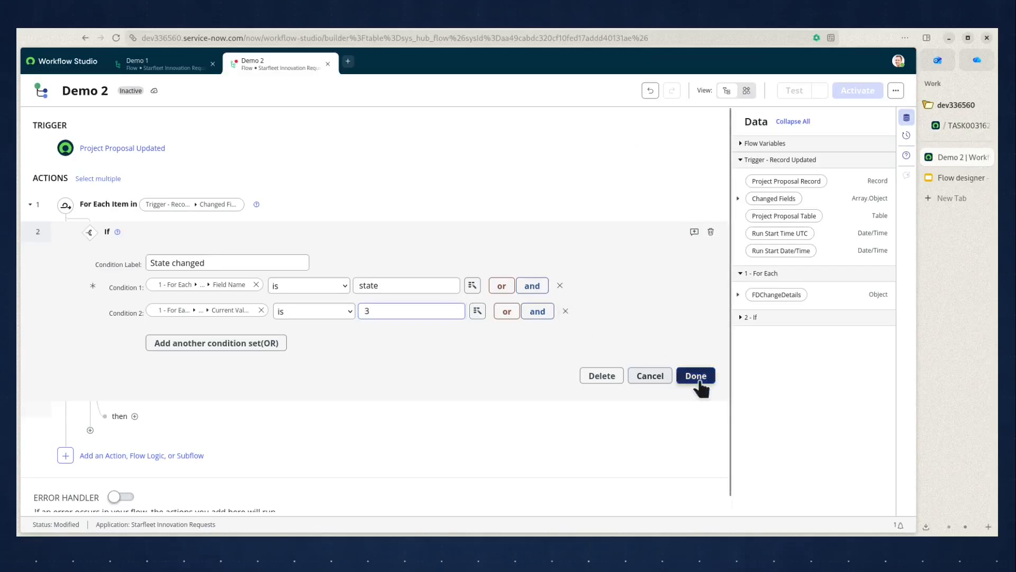
# Save the If condition and add a Look Up Records action under it for the Proposal Tasks table.
pyautogui.click(697, 376)
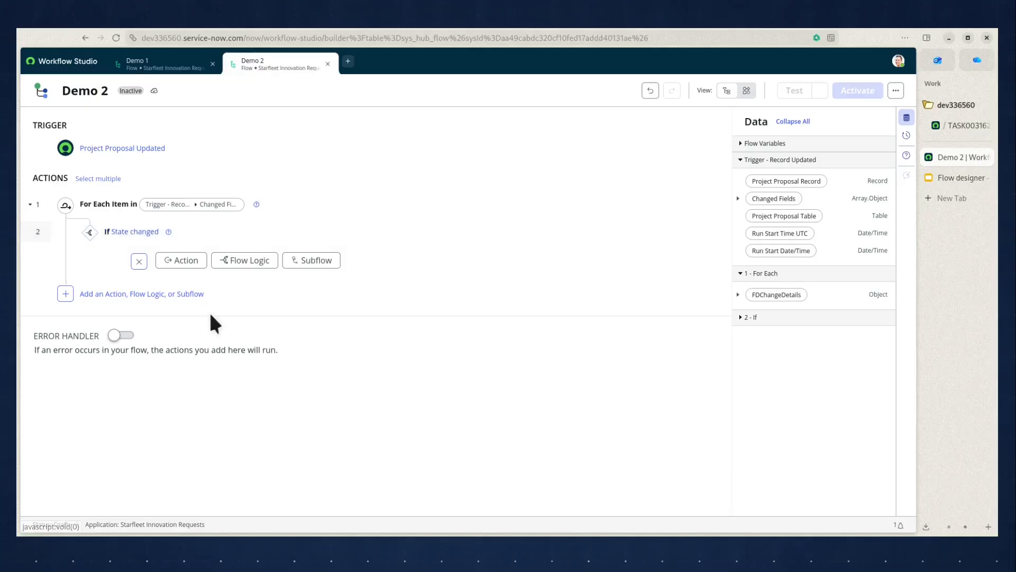
pyautogui.click(186, 261)
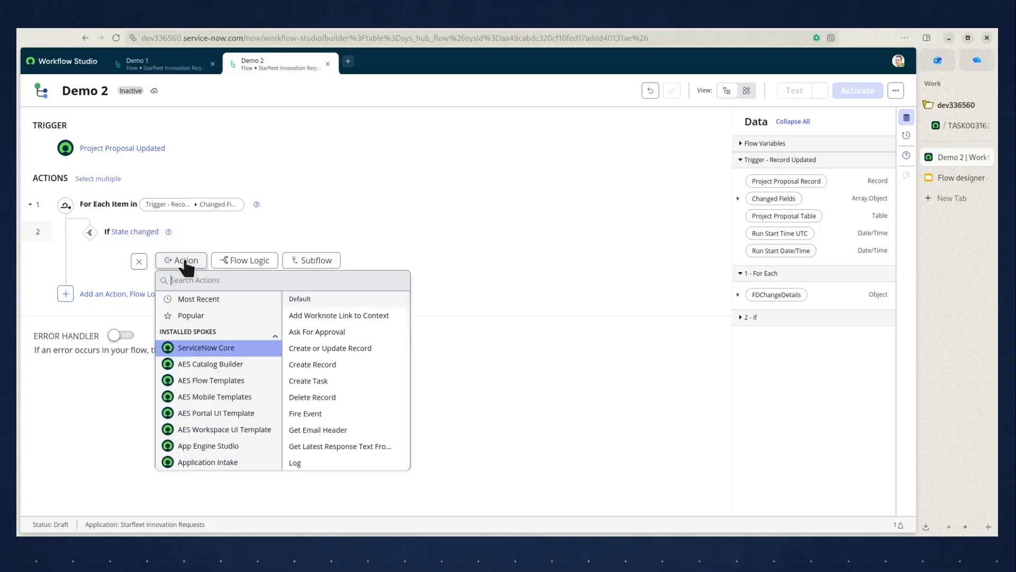
pyautogui.write('look up records')
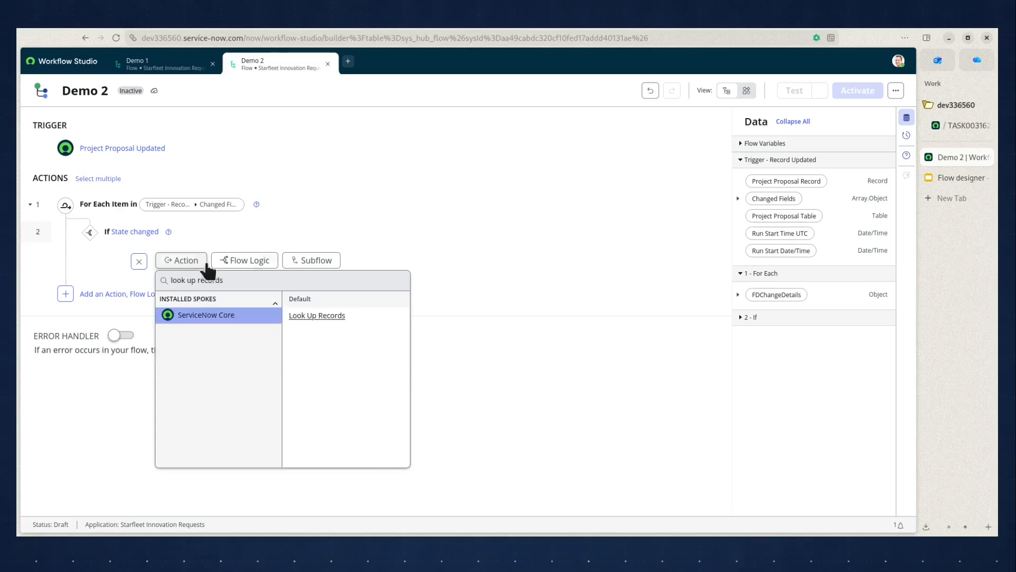
pyautogui.click(329, 316)
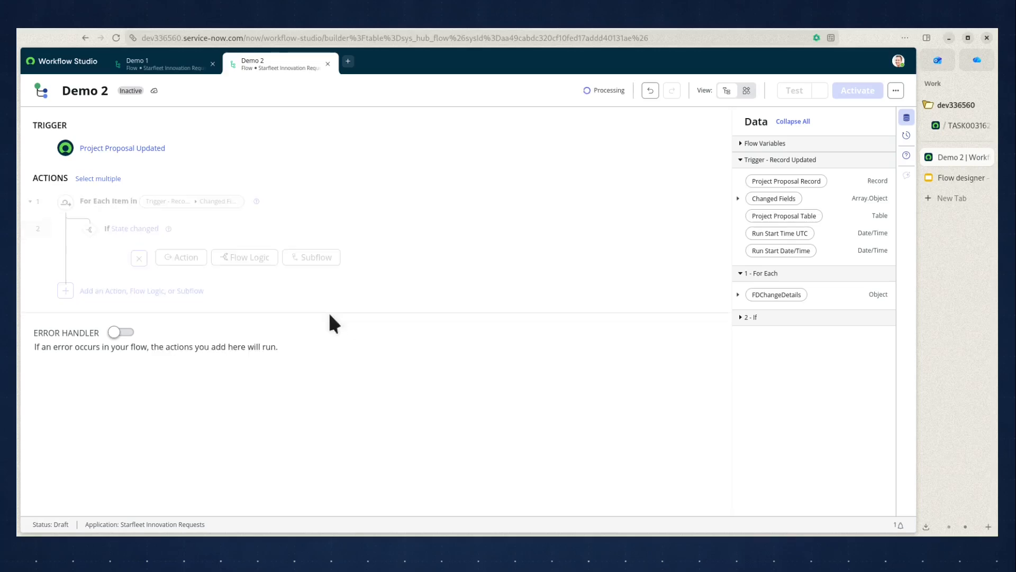
pyautogui.click(245, 369)
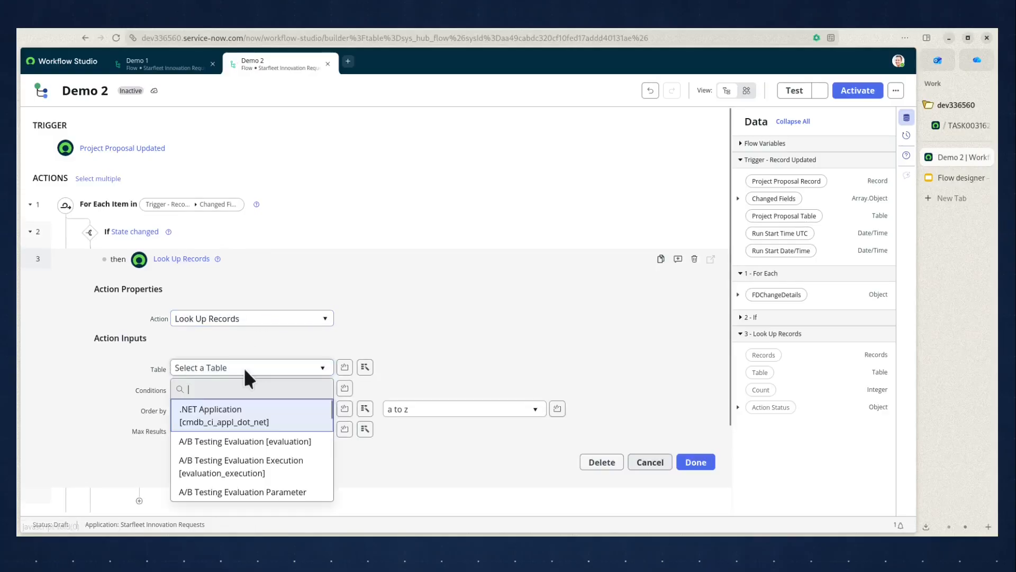
pyautogui.write('proposal tas')
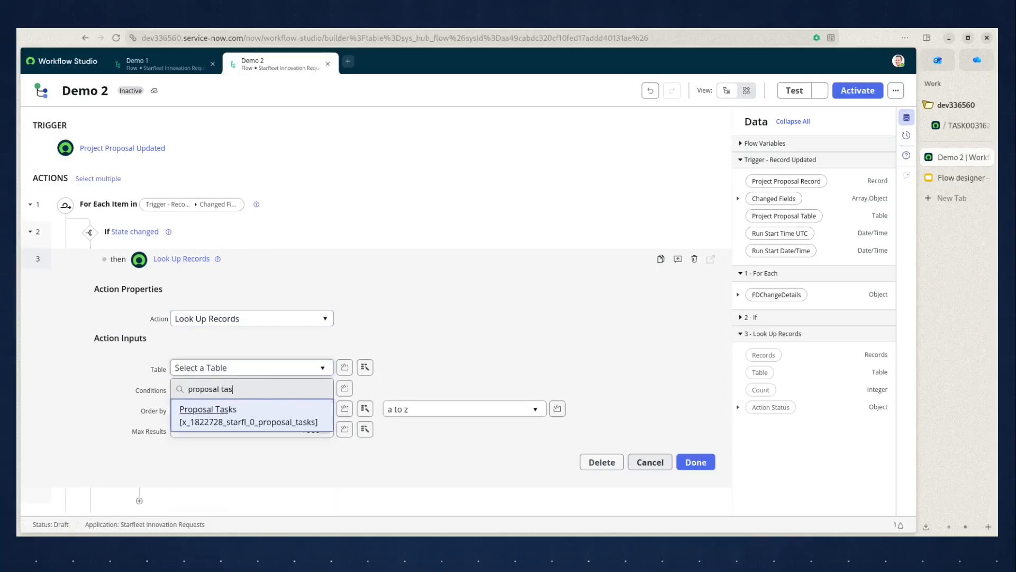
pyautogui.click(222, 417)
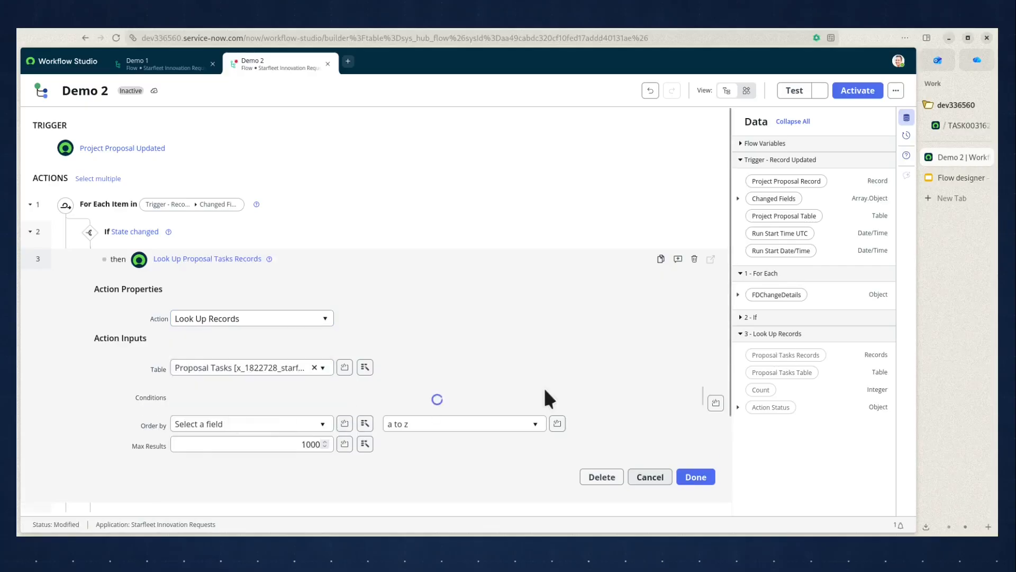
# Set the lookup's first condition so that Parent is the trigger's Project Proposal Record.
pyautogui.click(365, 398)
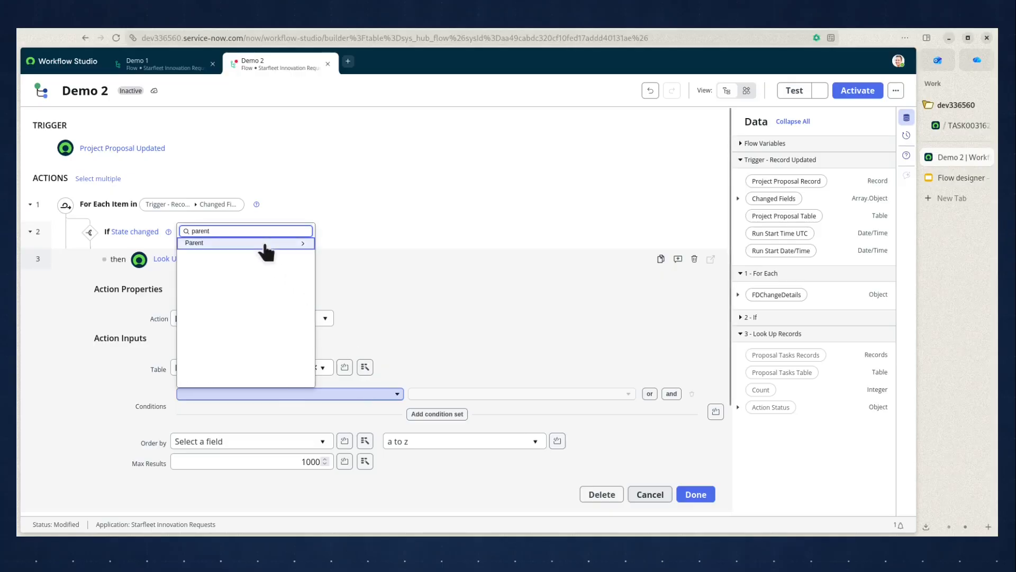
pyautogui.click(265, 243)
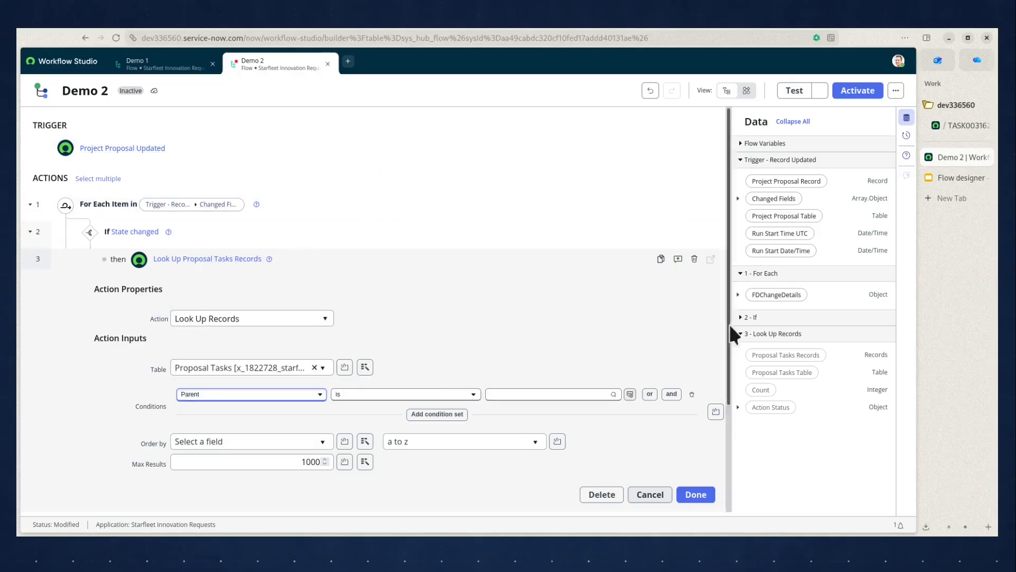
pyautogui.moveTo(795, 179); pyautogui.dragTo(556, 394)
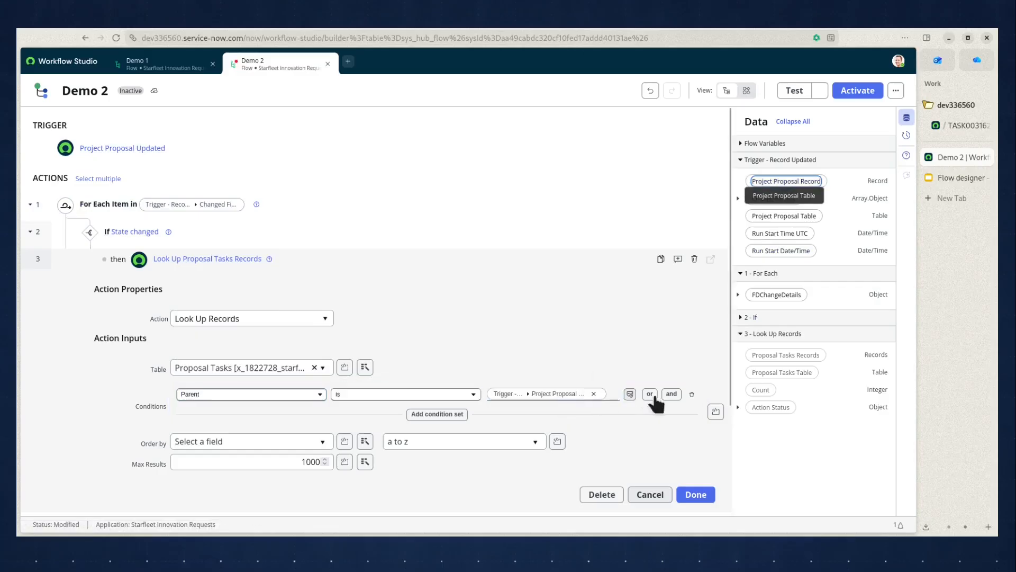
# Add an AND condition that State is not one of Closed Complete, Closed Incomplete or Closed Skipped, and save the lookup.
pyautogui.click(671, 394)
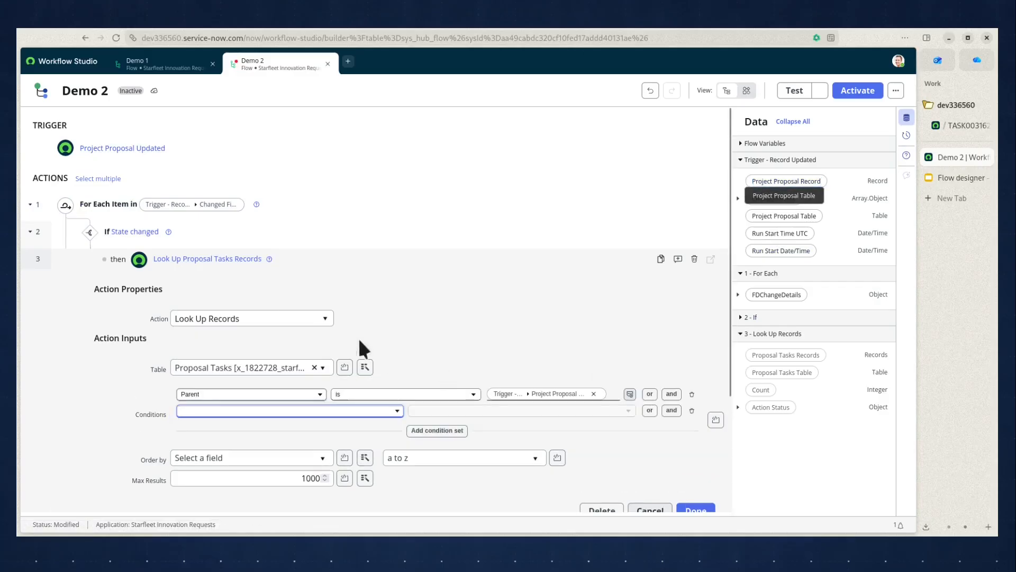
pyautogui.click(311, 418)
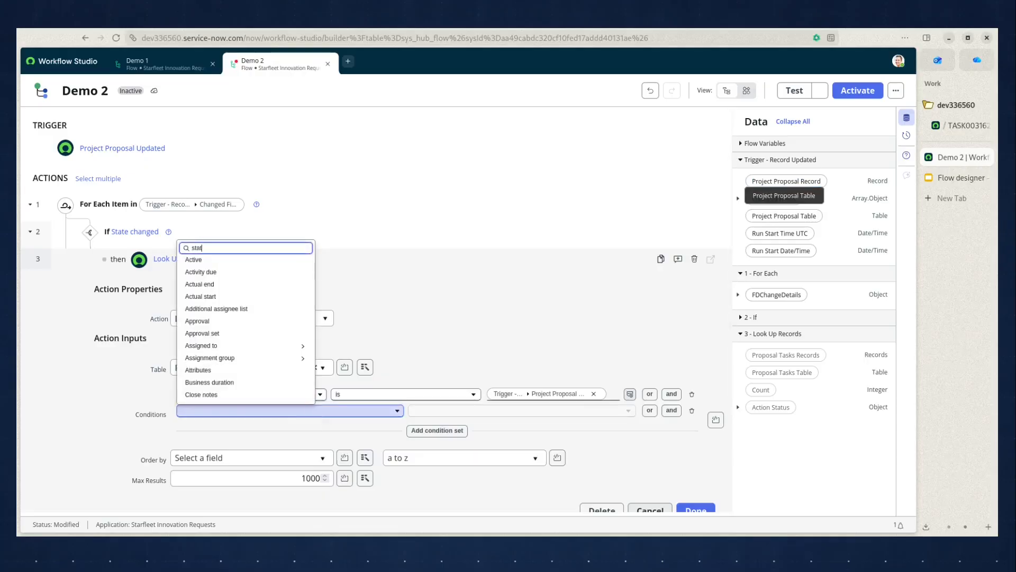
pyautogui.click(214, 259)
pyautogui.click(402, 411)
pyautogui.scroll(-2, 405, 339)
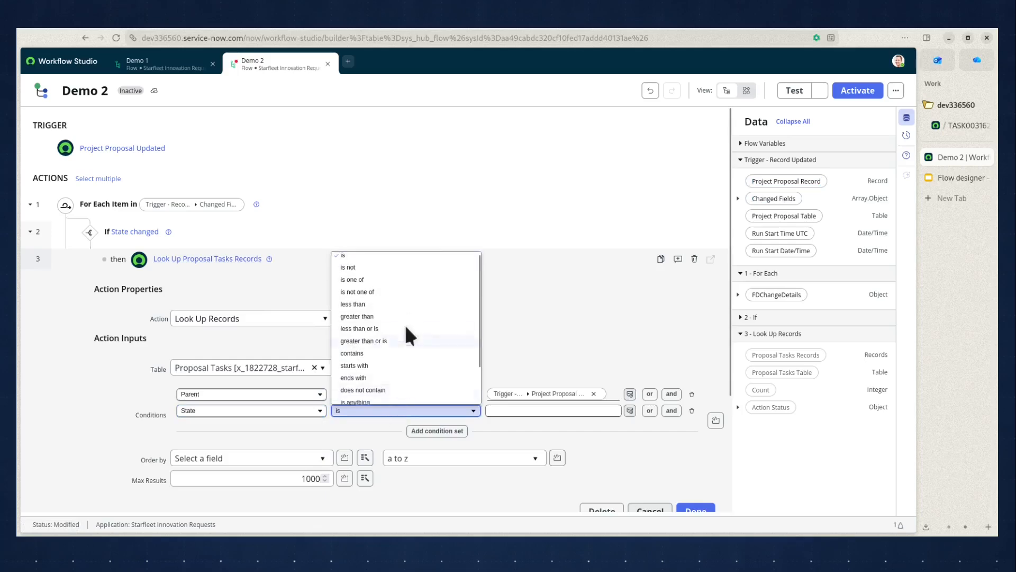
pyautogui.click(409, 289)
pyautogui.scroll(-2, 635, 328)
pyautogui.click(564, 300)
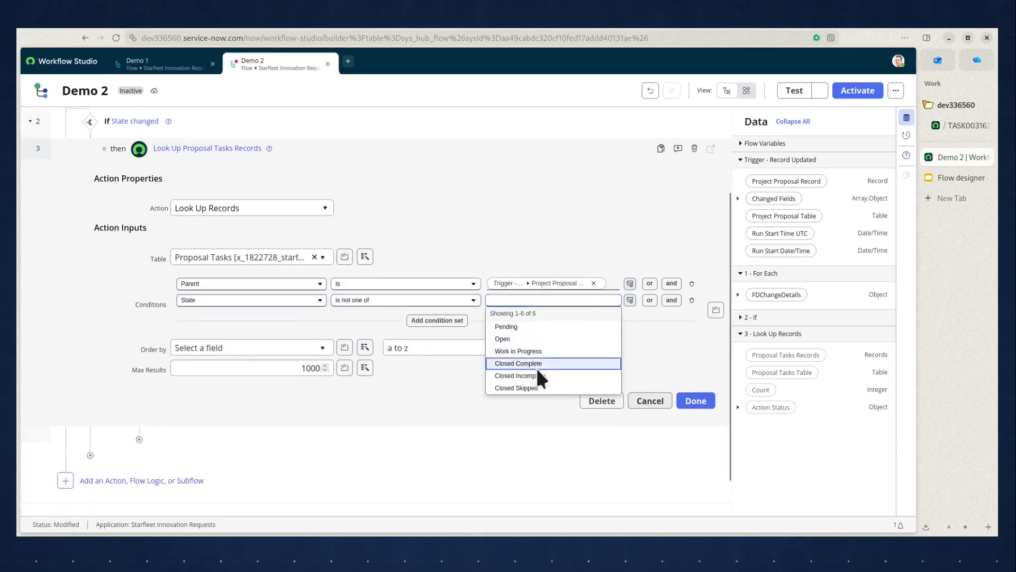
pyautogui.click(536, 366)
pyautogui.click(555, 306)
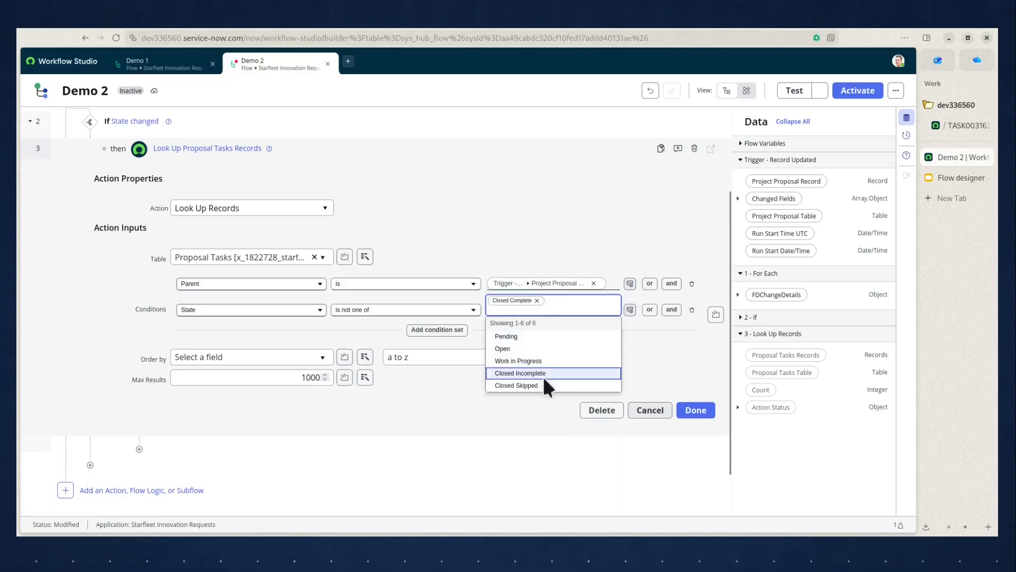
pyautogui.click(543, 373)
pyautogui.click(569, 311)
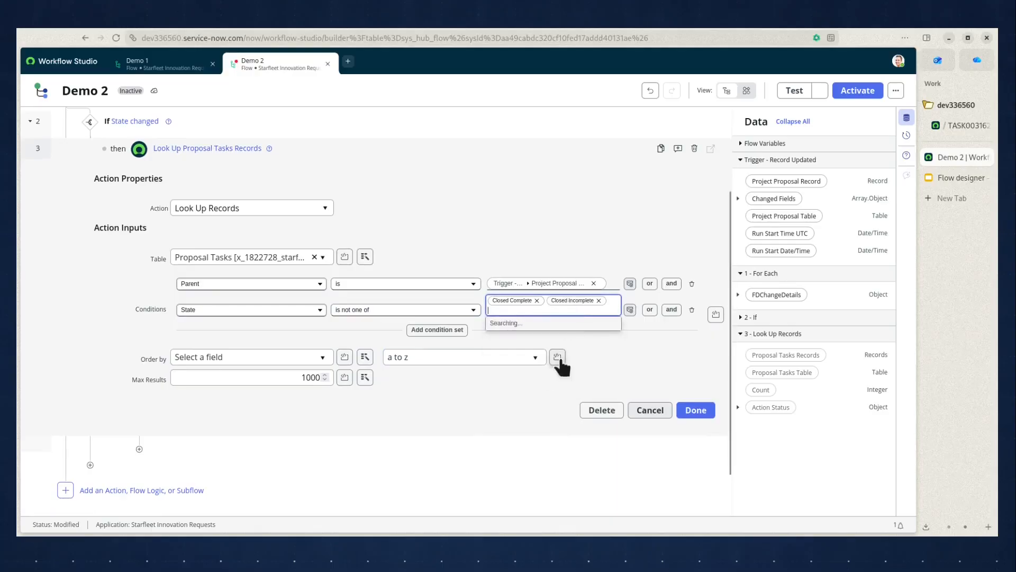
pyautogui.click(545, 372)
pyautogui.click(686, 422)
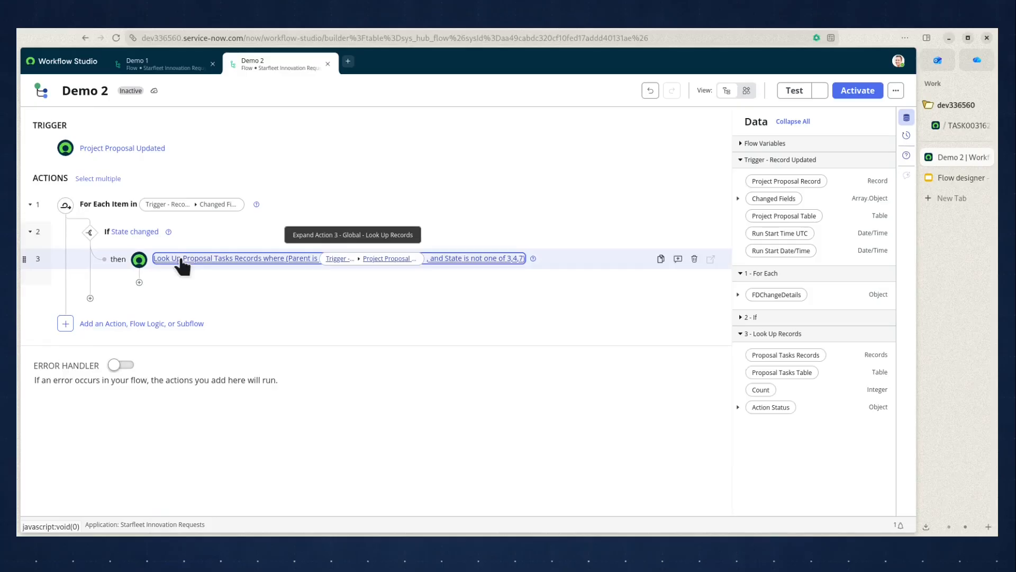
pyautogui.click(140, 282)
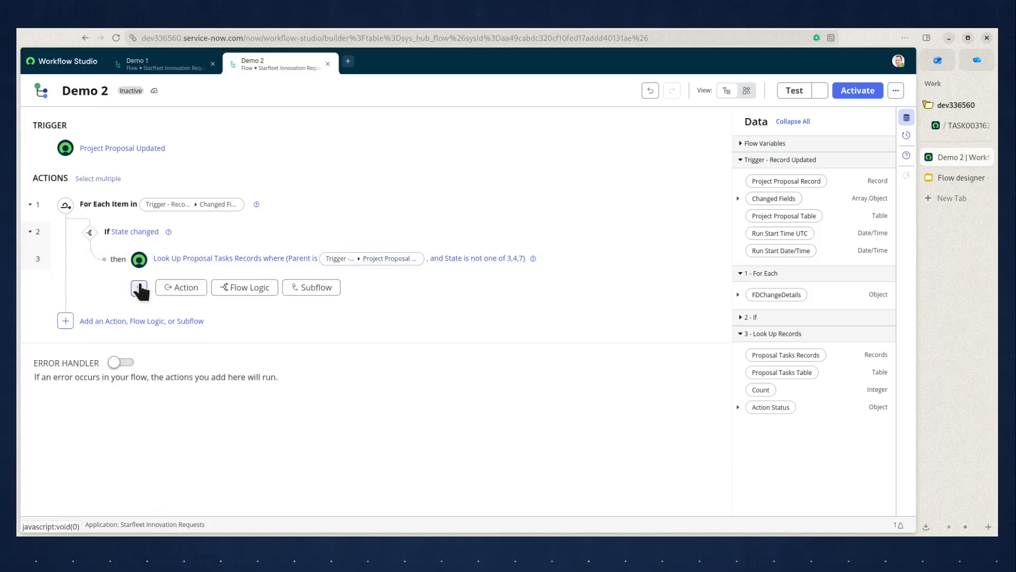
pyautogui.click(177, 288)
pyautogui.write('update')
pyautogui.click(297, 329)
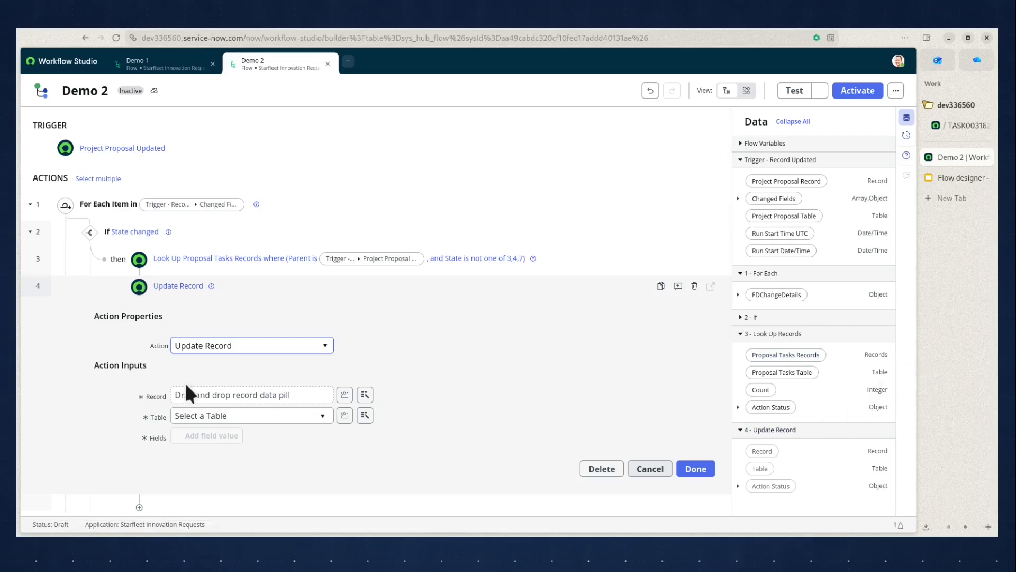
pyautogui.click(651, 471)
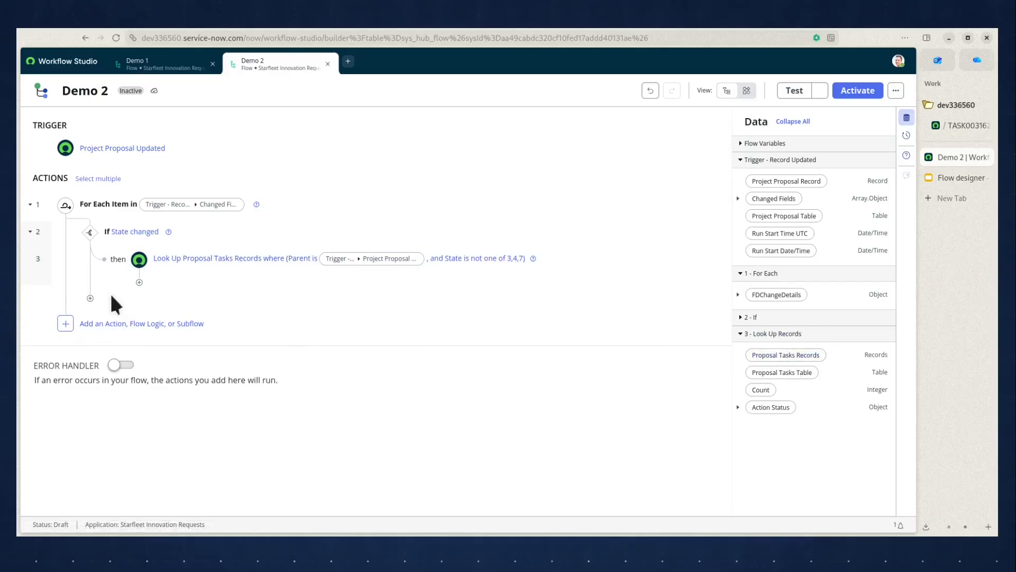
# Add a For Each loop after the lookup that iterates over its Proposal Tasks Records.
pyautogui.click(138, 283)
pyautogui.click(263, 288)
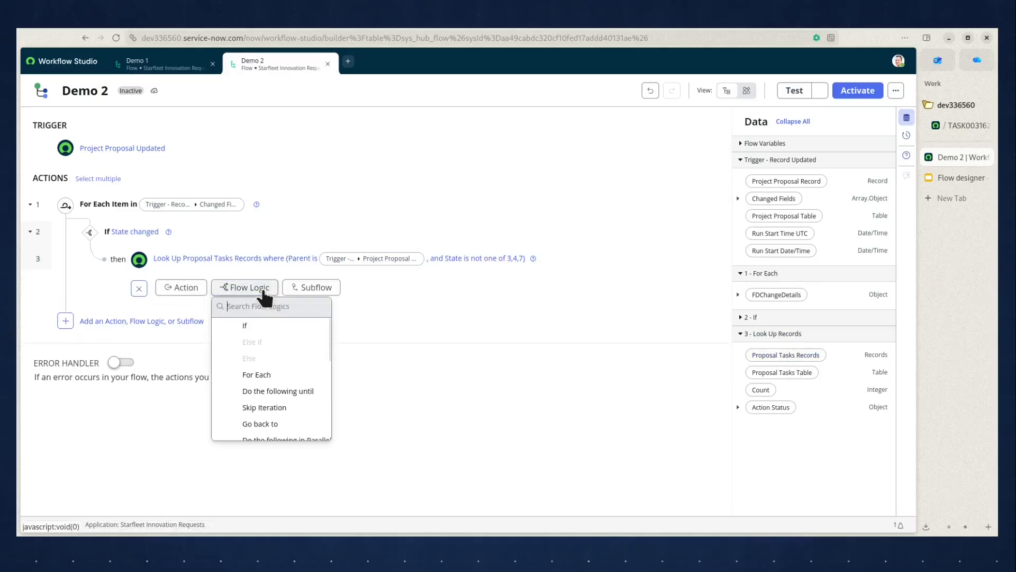
pyautogui.click(259, 374)
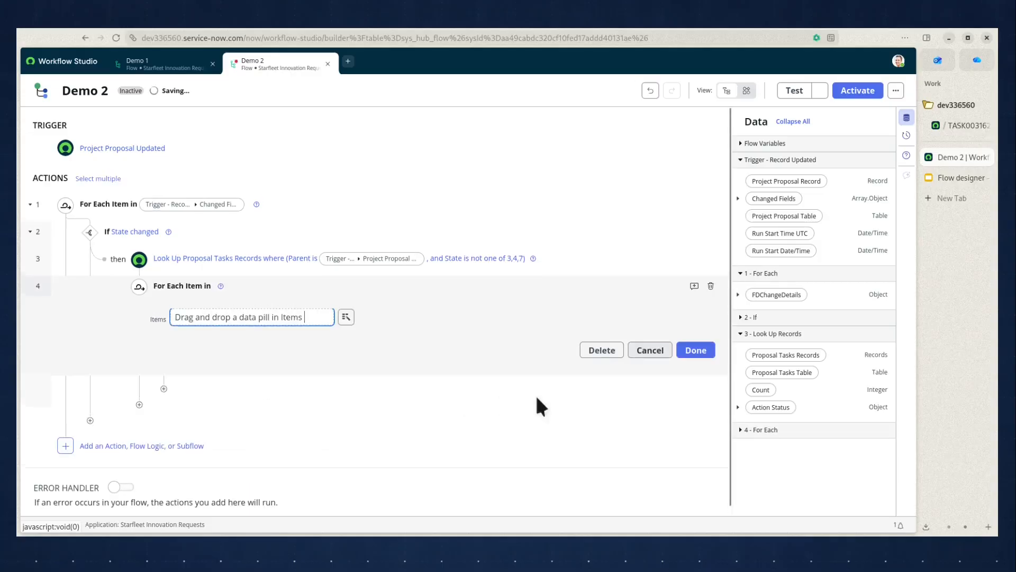
pyautogui.moveTo(794, 355); pyautogui.dragTo(248, 313)
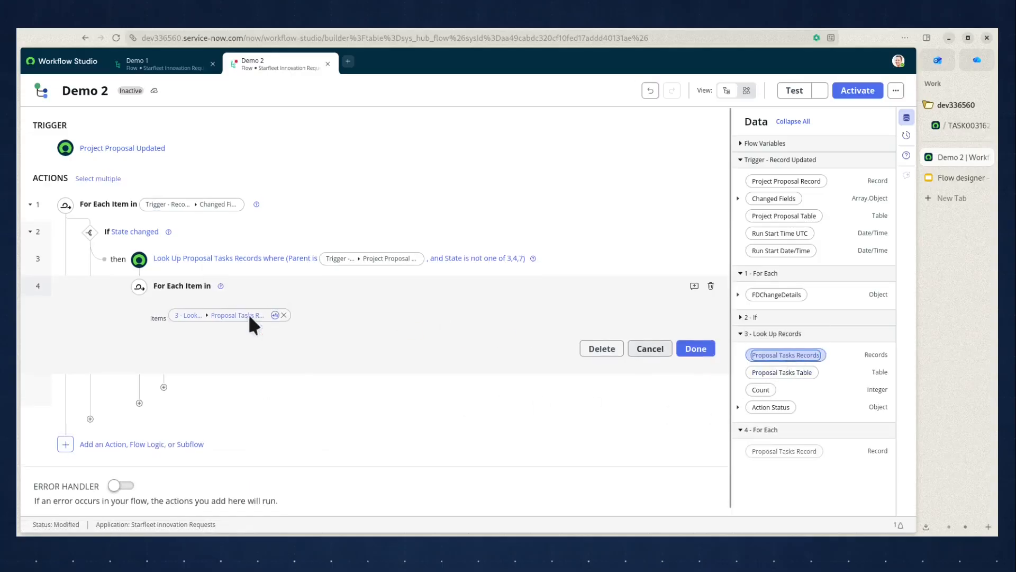
pyautogui.click(696, 348)
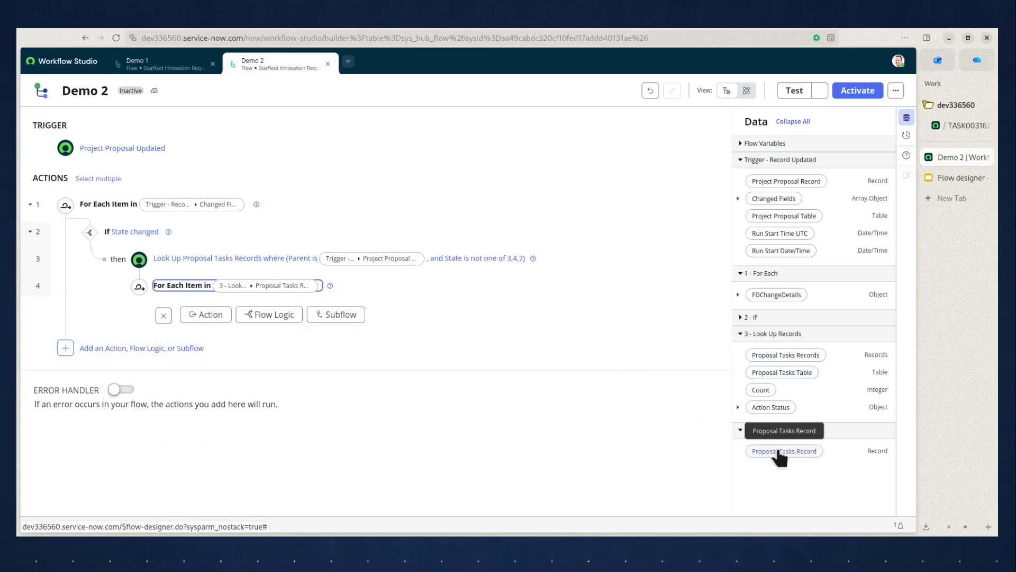
# Inside the inner For Each loop, add an Update Record action for the loop's Proposal Tasks Record.
pyautogui.click(202, 314)
pyautogui.write('update')
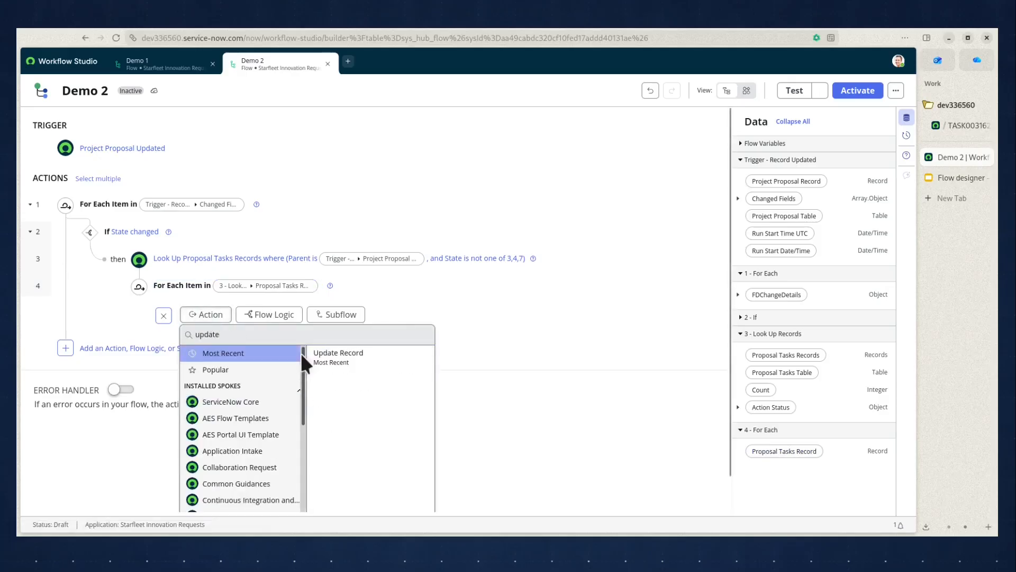
pyautogui.click(334, 353)
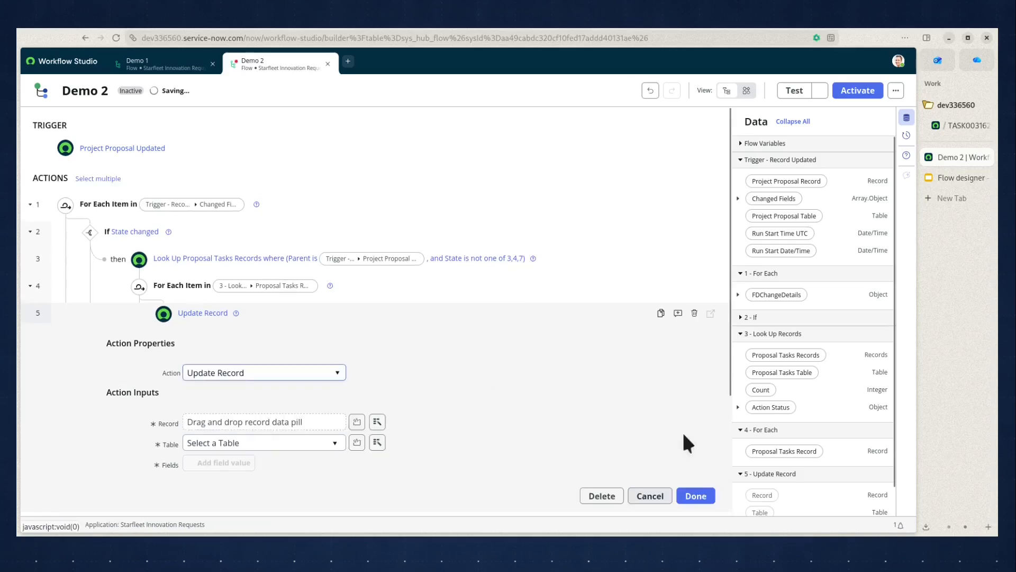
pyautogui.moveTo(805, 426); pyautogui.dragTo(270, 423)
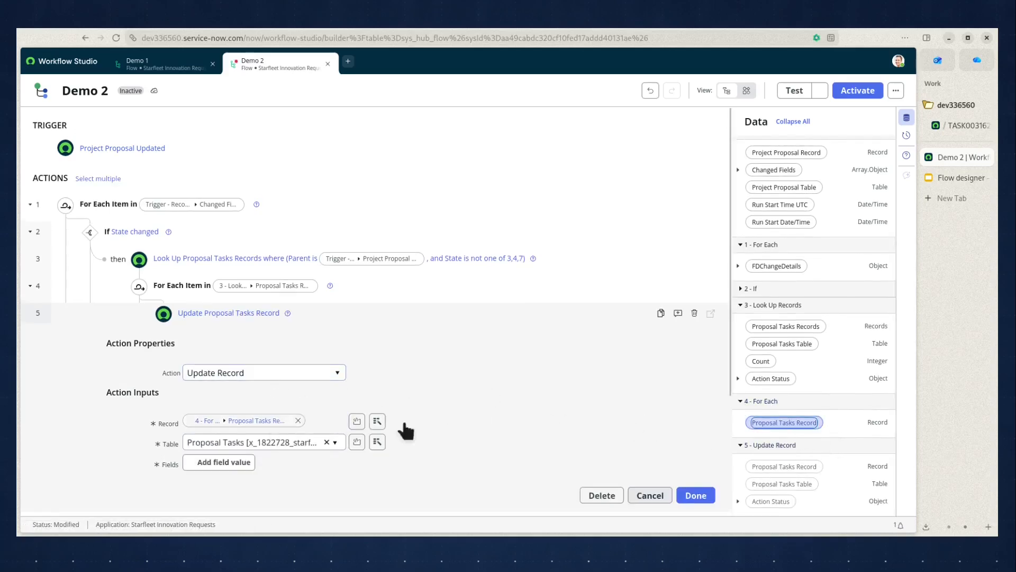
# Set the State field in the proposal task update to Closed Complete and save the action.
pyautogui.scroll(-3, 566, 415)
pyautogui.click(226, 311)
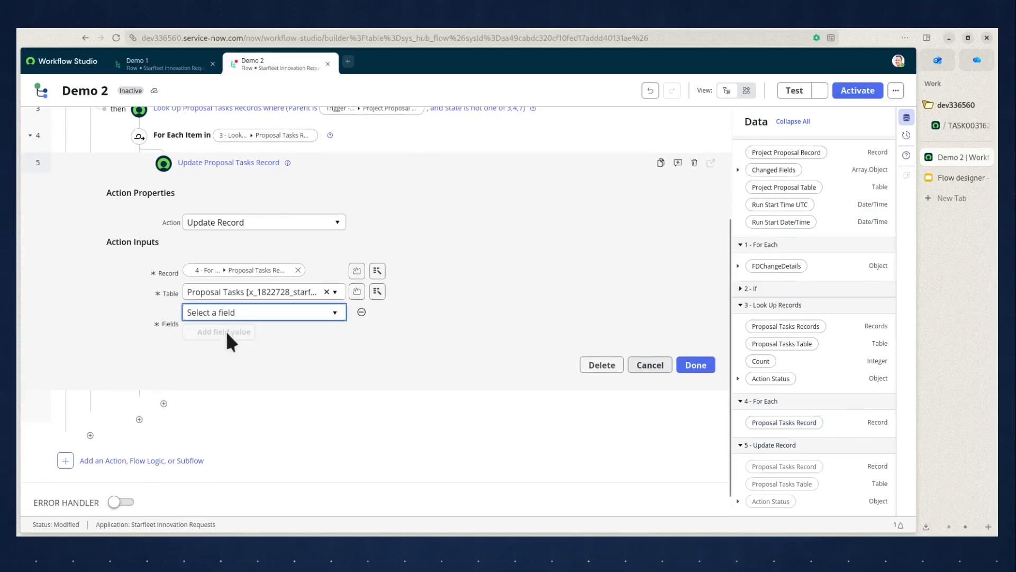
pyautogui.click(233, 313)
pyautogui.write('state')
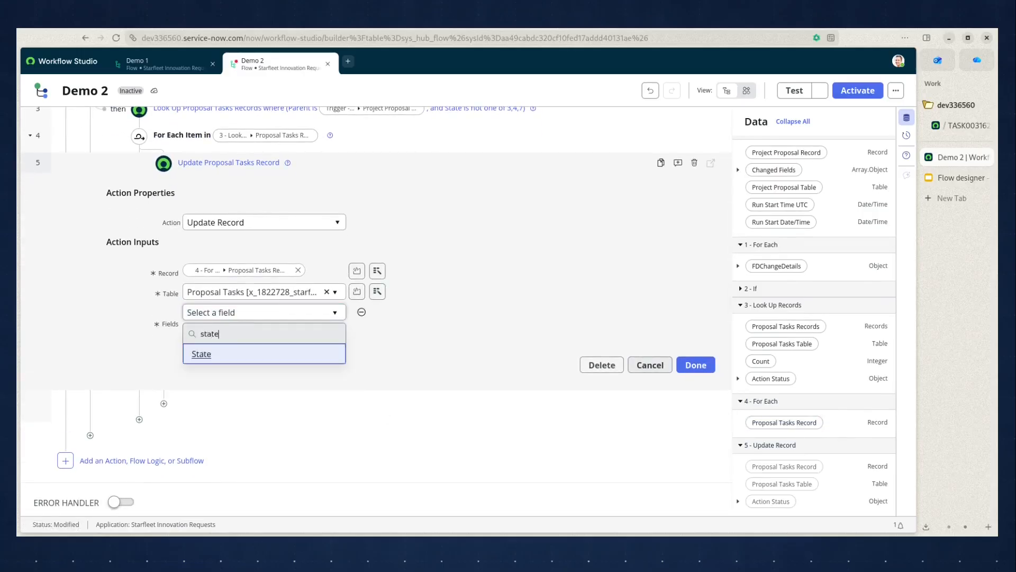
pyautogui.click(221, 353)
pyautogui.click(433, 312)
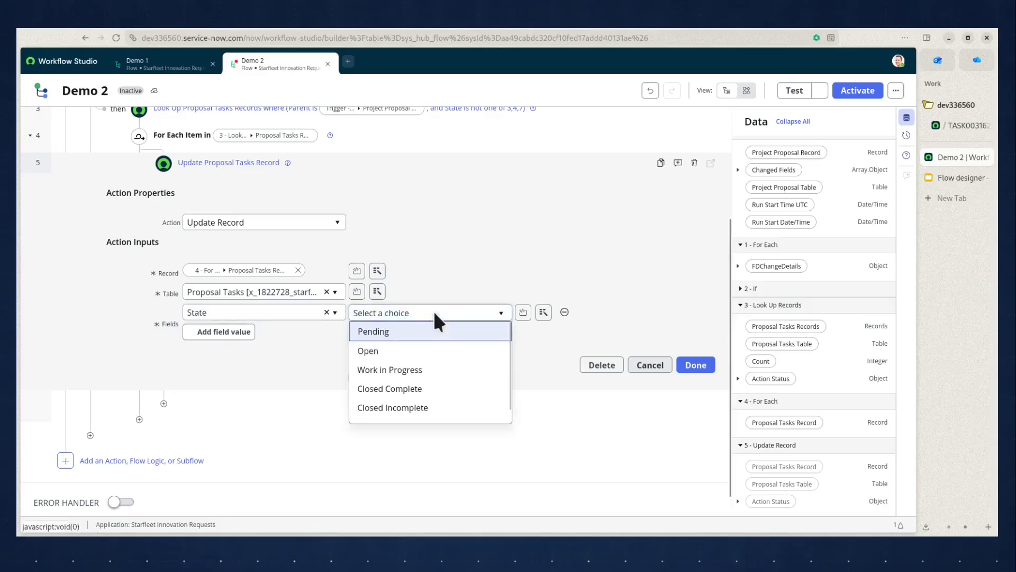
pyautogui.click(391, 389)
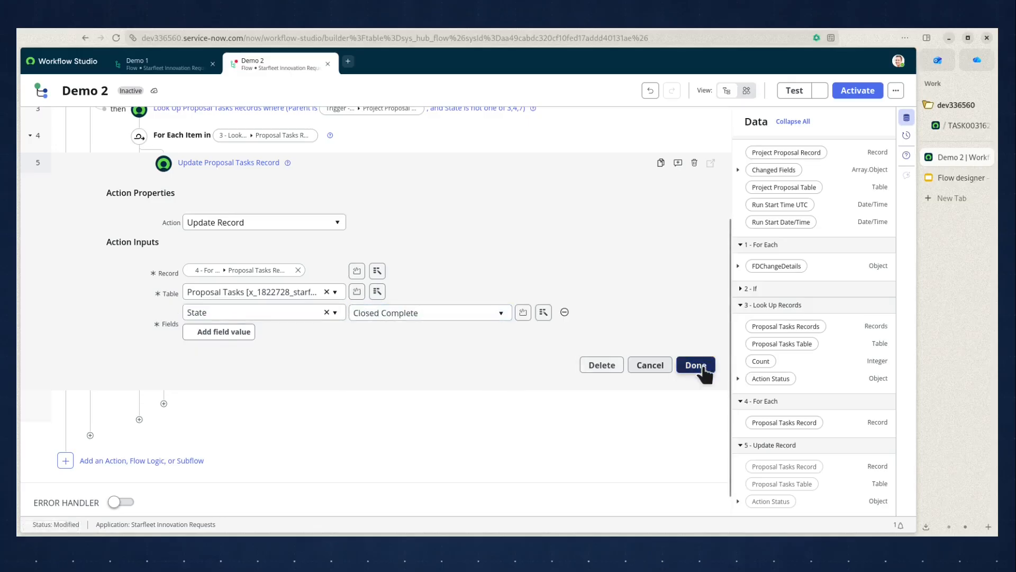
pyautogui.click(695, 365)
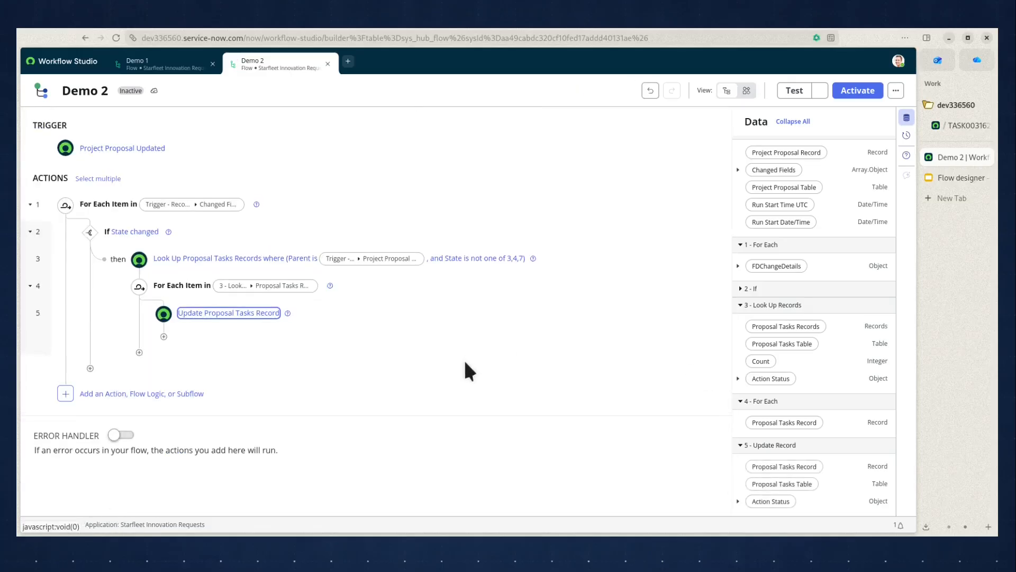
# After the inner For Each loop, add an Update Record action for the trigger's Project Proposal Record, following the slide's Demo 2 requirements.
pyautogui.click(939, 178)
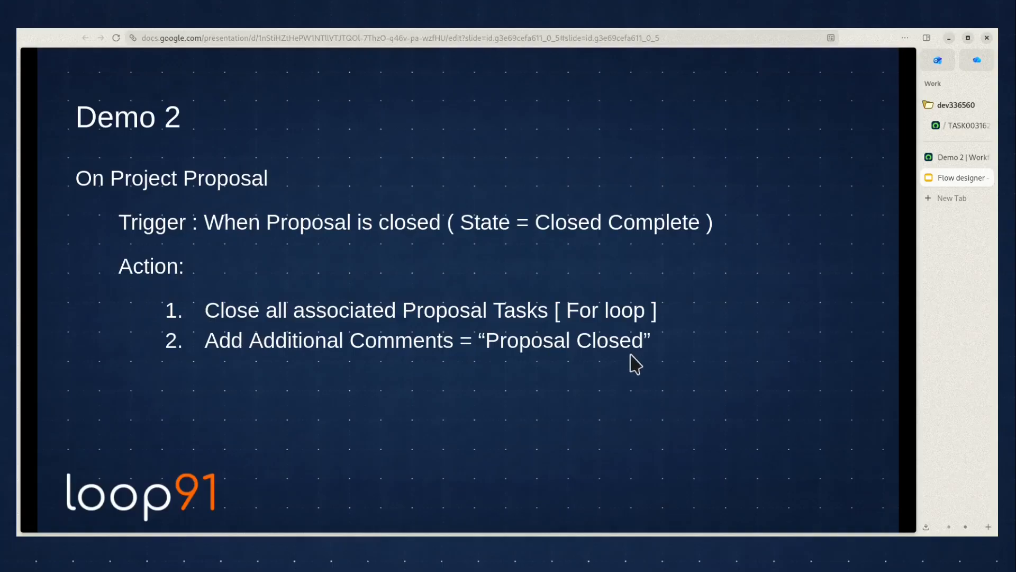
pyautogui.click(950, 157)
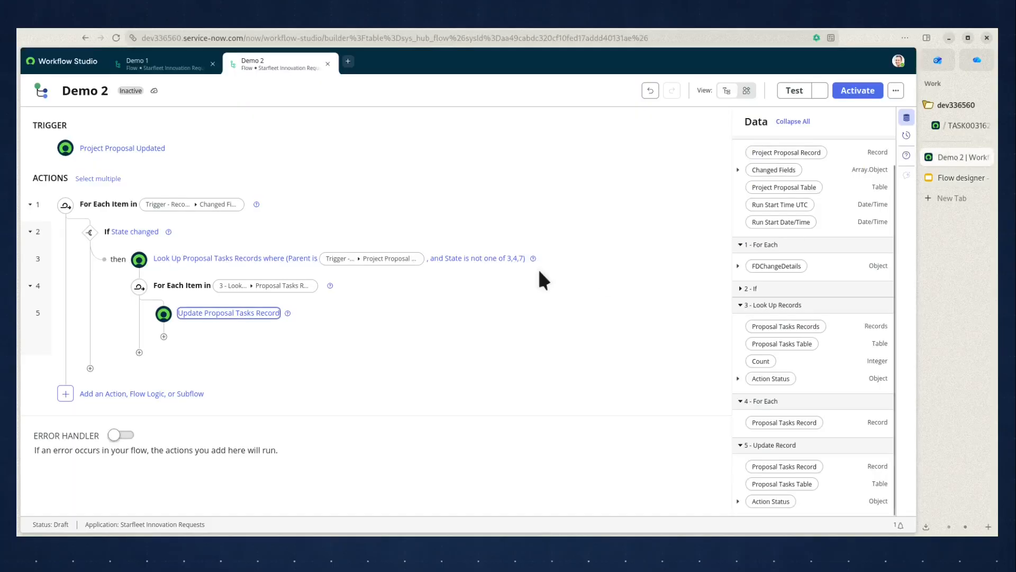
pyautogui.click(139, 352)
pyautogui.click(184, 343)
pyautogui.write('update')
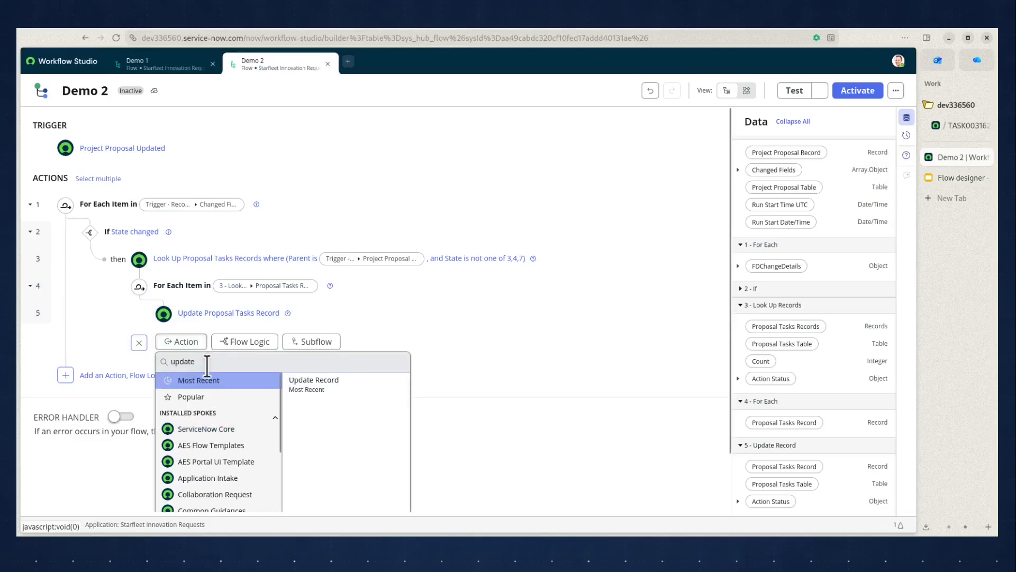
pyautogui.click(309, 380)
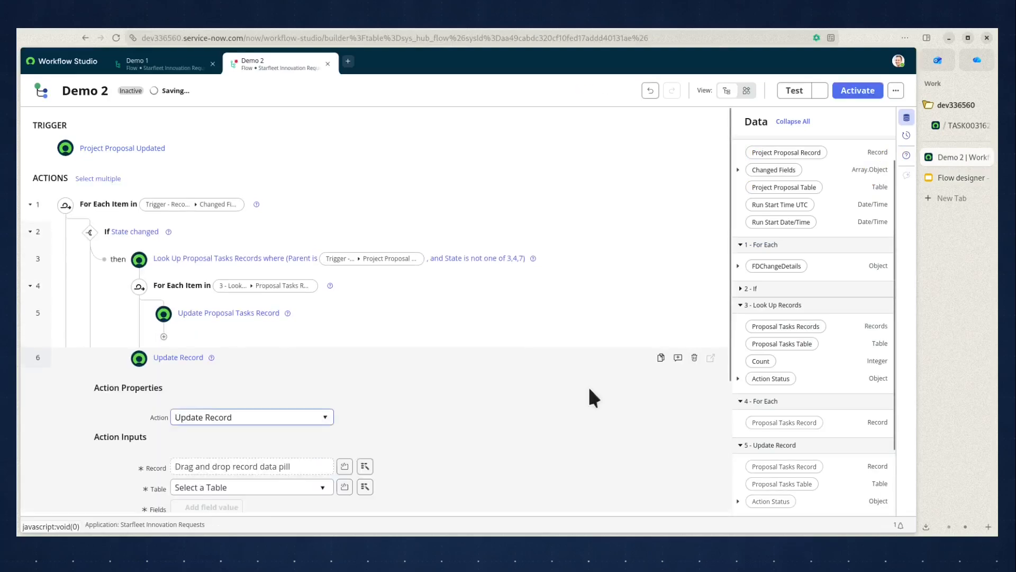
pyautogui.scroll(1, 819, 313)
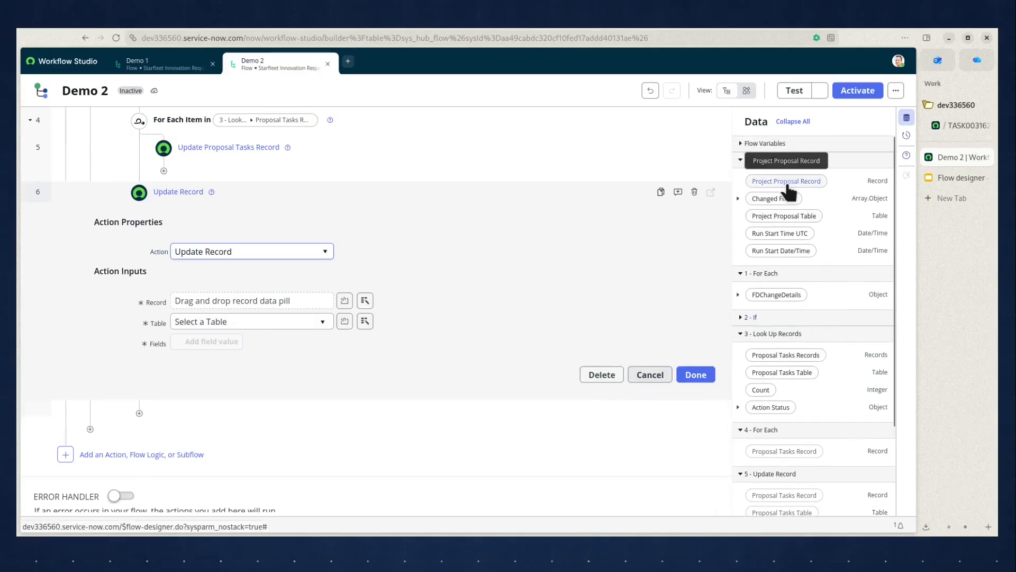
pyautogui.moveTo(791, 183); pyautogui.dragTo(240, 293)
# Set the Additional comments field in the proposal update to "Proposal closed and children task closed as well.".
pyautogui.click(212, 341)
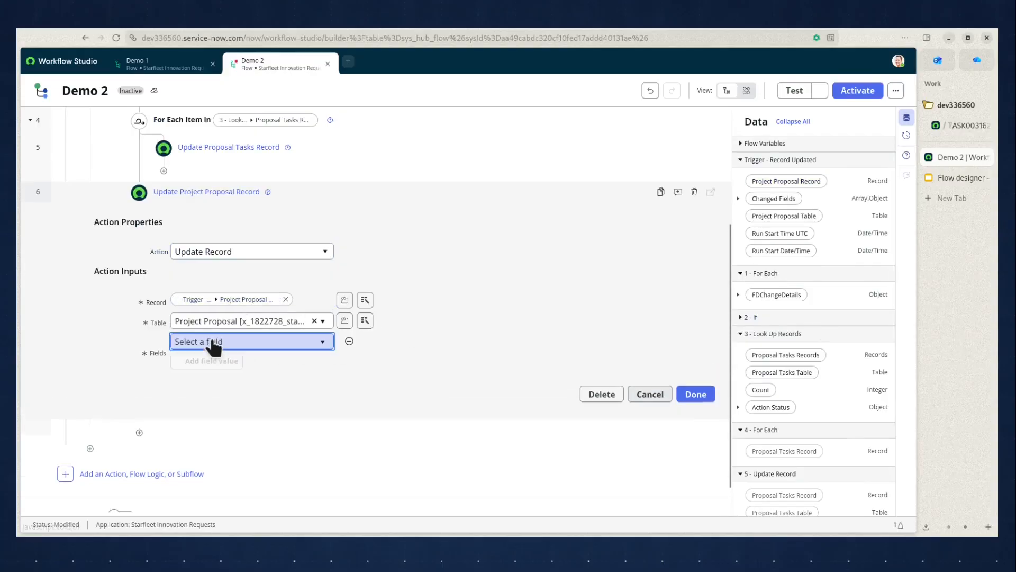
pyautogui.click(213, 342)
pyautogui.write('add')
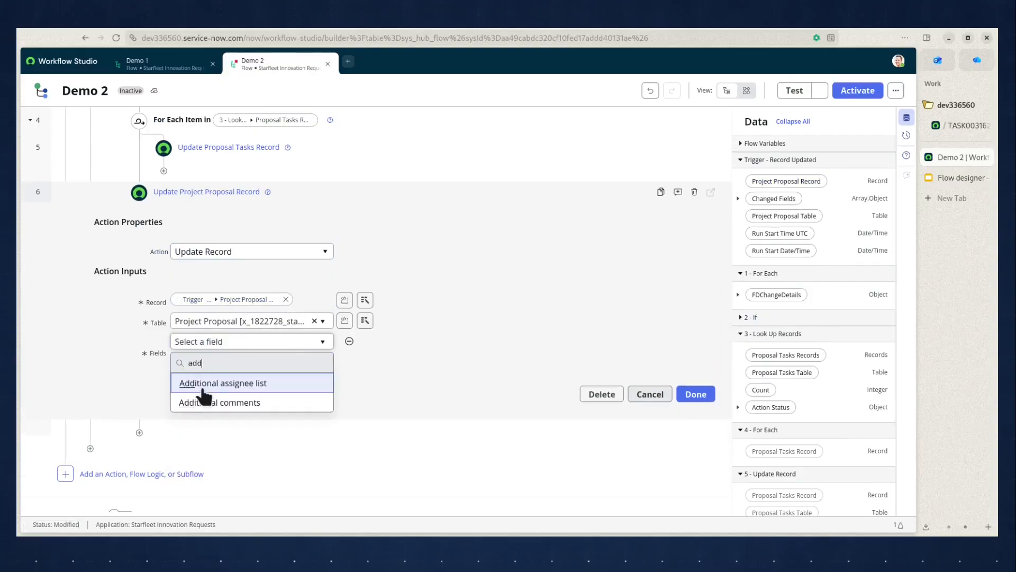
pyautogui.click(212, 401)
pyautogui.click(423, 341)
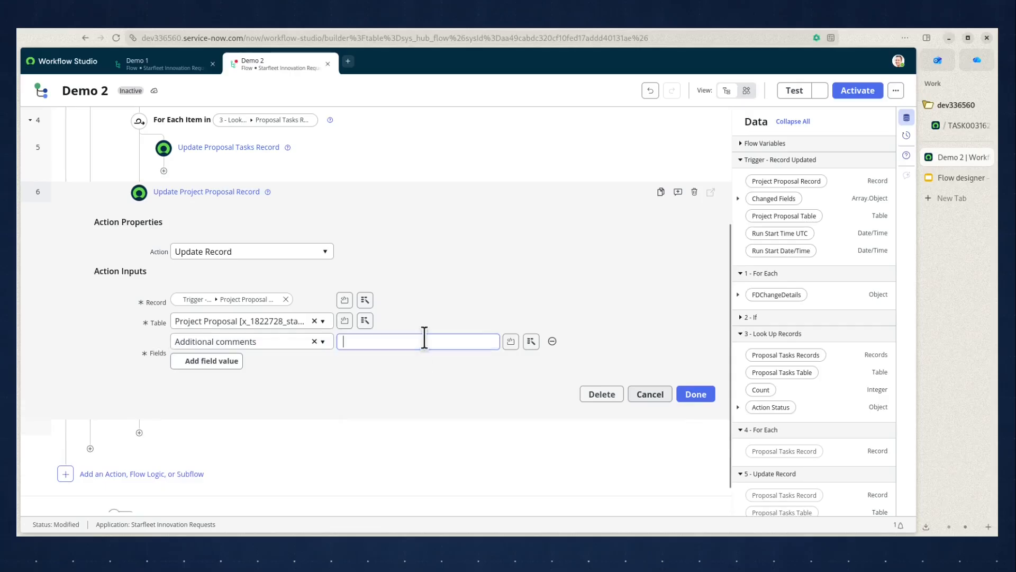
pyautogui.write('Proposal clsoed')
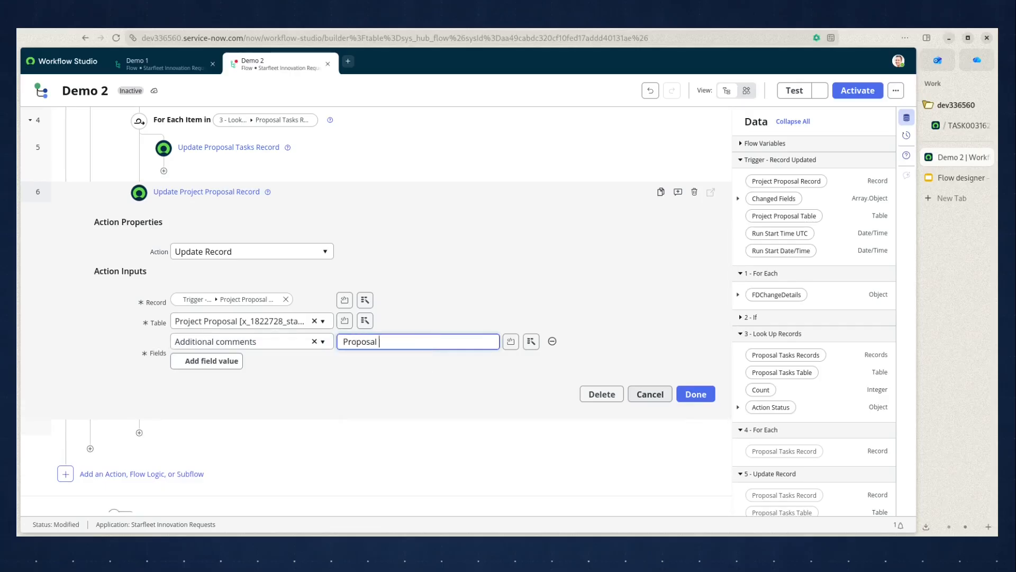
pyautogui.press('BackSpace')
pyautogui.press('BackSpace')
pyautogui.press('BackSpace')
pyautogui.press('BackSpace')
pyautogui.write('osed and children task clsoed')
pyautogui.press('BackSpace')
pyautogui.press('BackSpace')
pyautogui.press('BackSpace')
pyautogui.press('BackSpace')
pyautogui.press('BackSpace')
pyautogui.write('osed as well.')
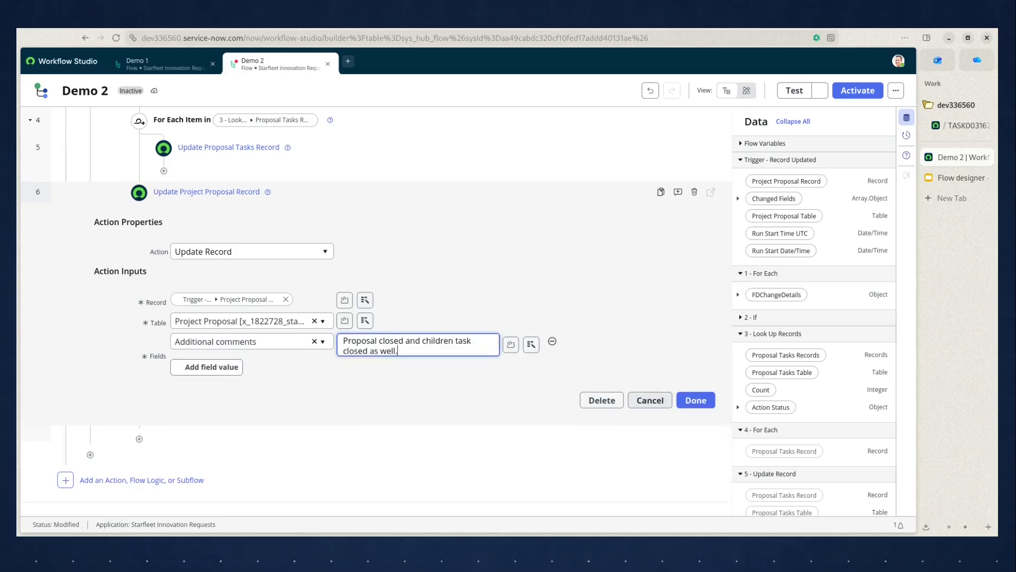
# Save the proposal update action and activate the Demo 2 flow.
pyautogui.click(695, 401)
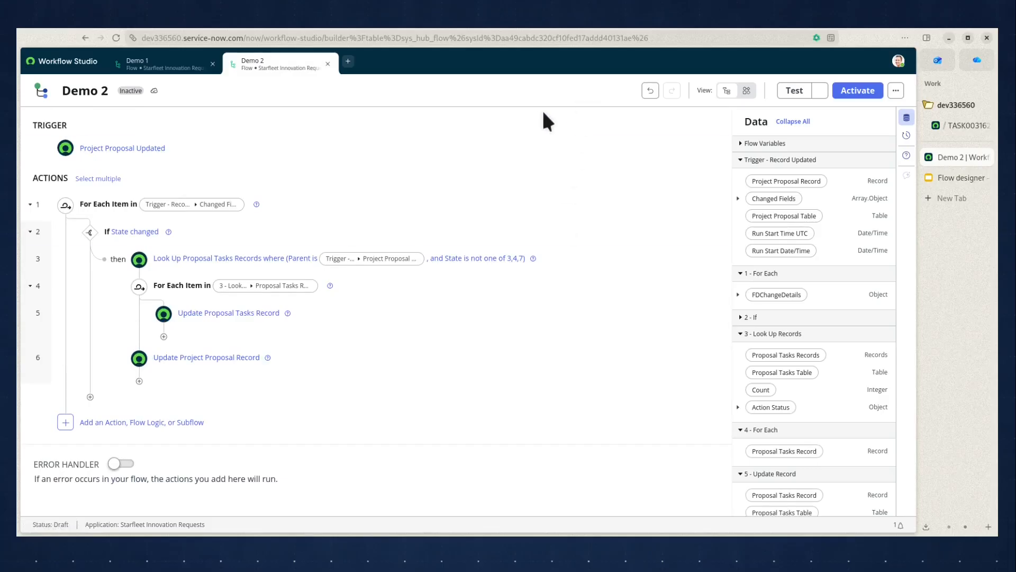
pyautogui.click(845, 94)
pyautogui.click(587, 185)
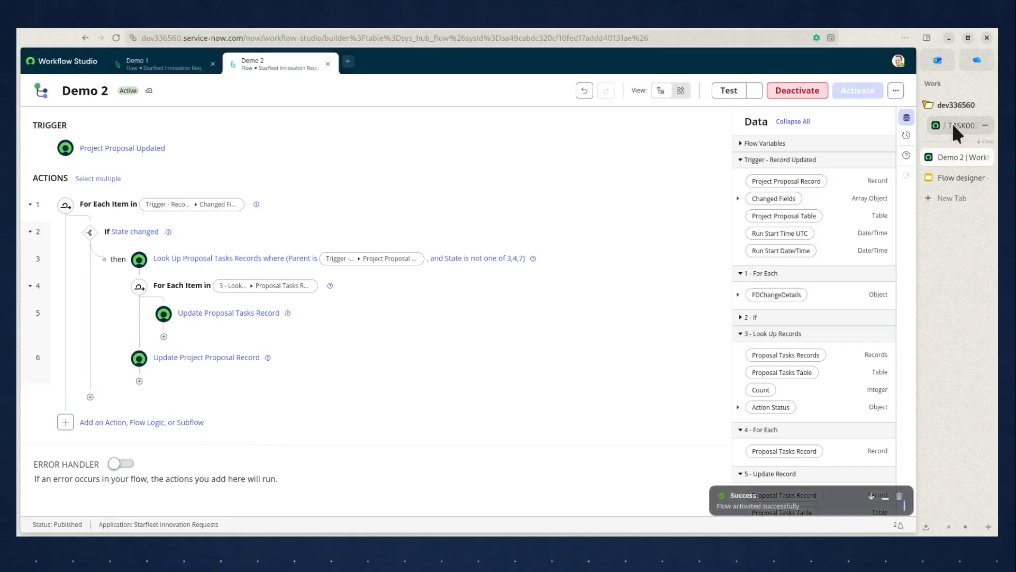
# Switch to the Project Proposal record, set its State to Closed Complete, and save it while staying on the form.
pyautogui.click(951, 124)
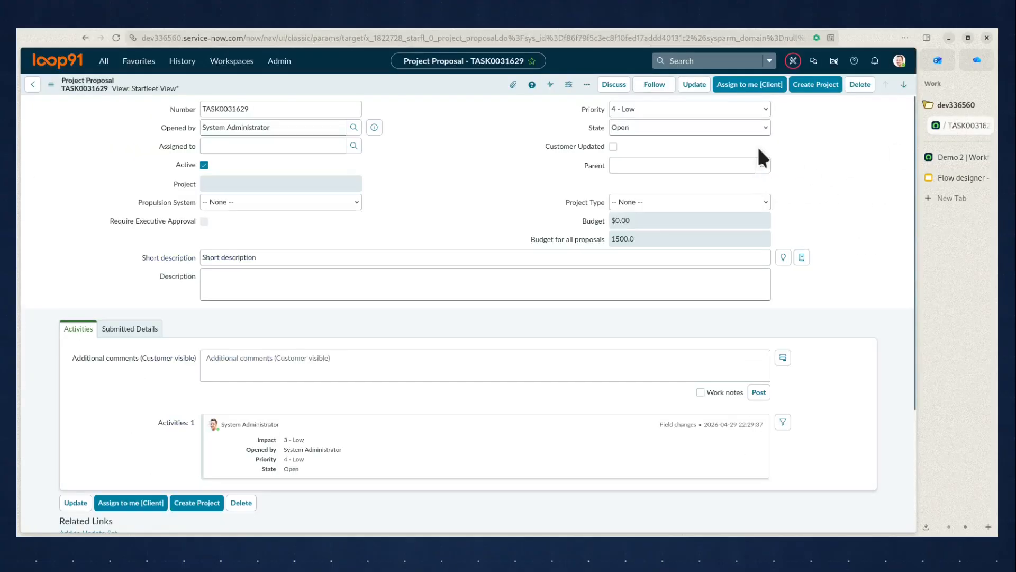
pyautogui.click(721, 126)
pyautogui.click(682, 192)
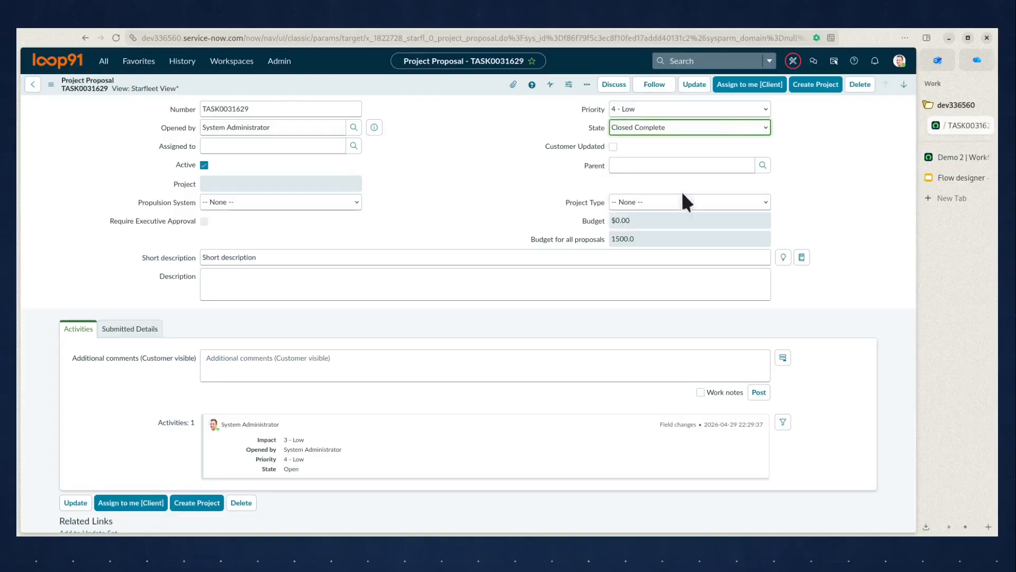
pyautogui.rightClick(410, 90)
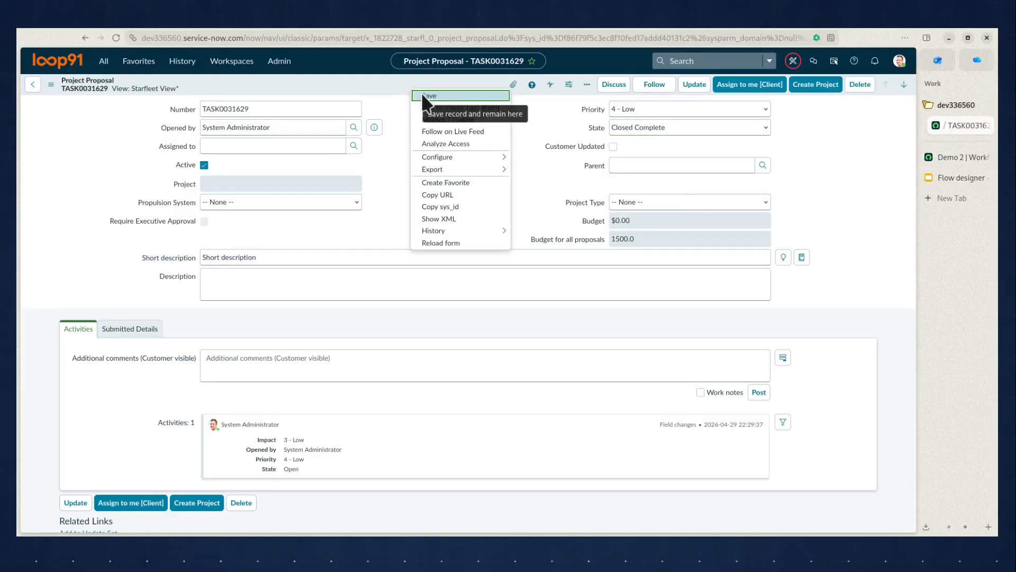
pyautogui.click(423, 96)
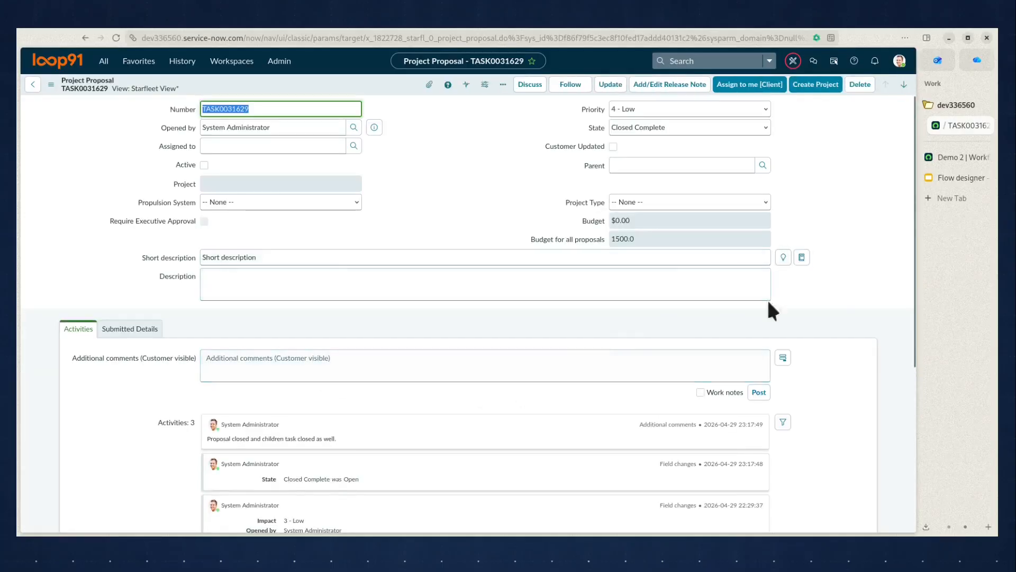
# Check the states of the related Proposal Tasks and the newest additional comment in the proposal's activities.
pyautogui.scroll(-5, 906, 311)
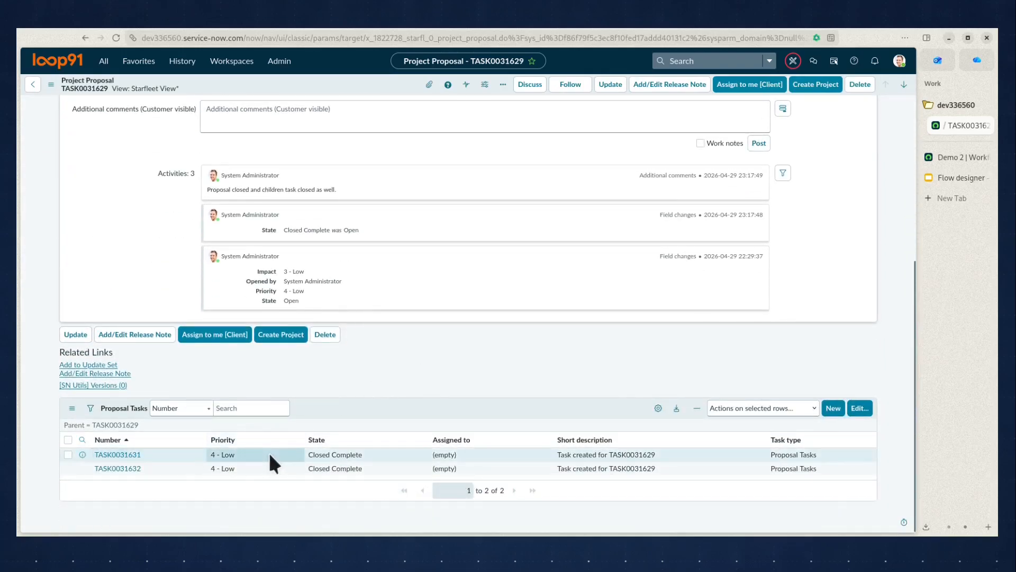
pyautogui.moveTo(311, 458); pyautogui.dragTo(360, 459)
pyautogui.scroll(1, 362, 463)
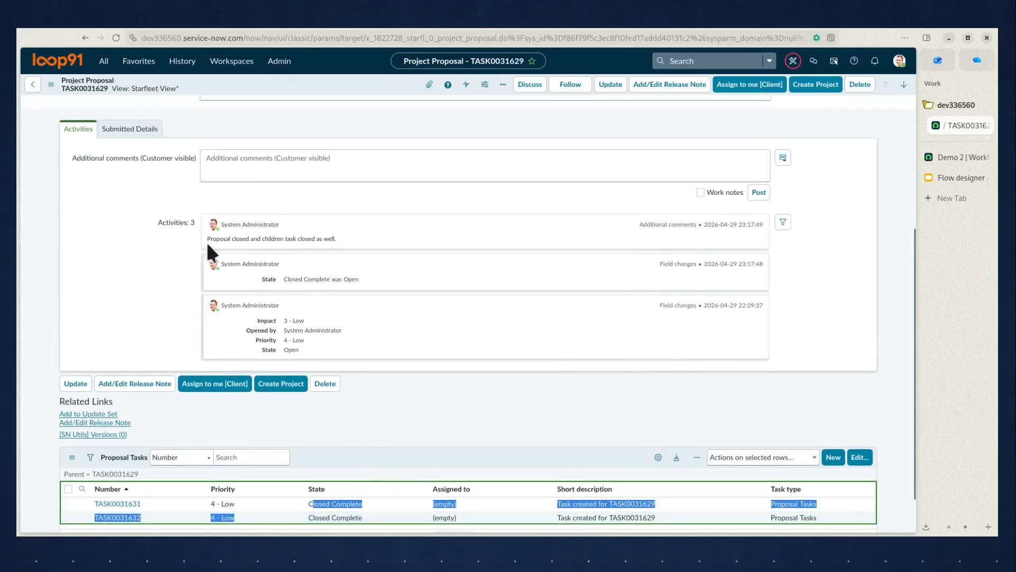
pyautogui.moveTo(206, 237); pyautogui.dragTo(230, 237)
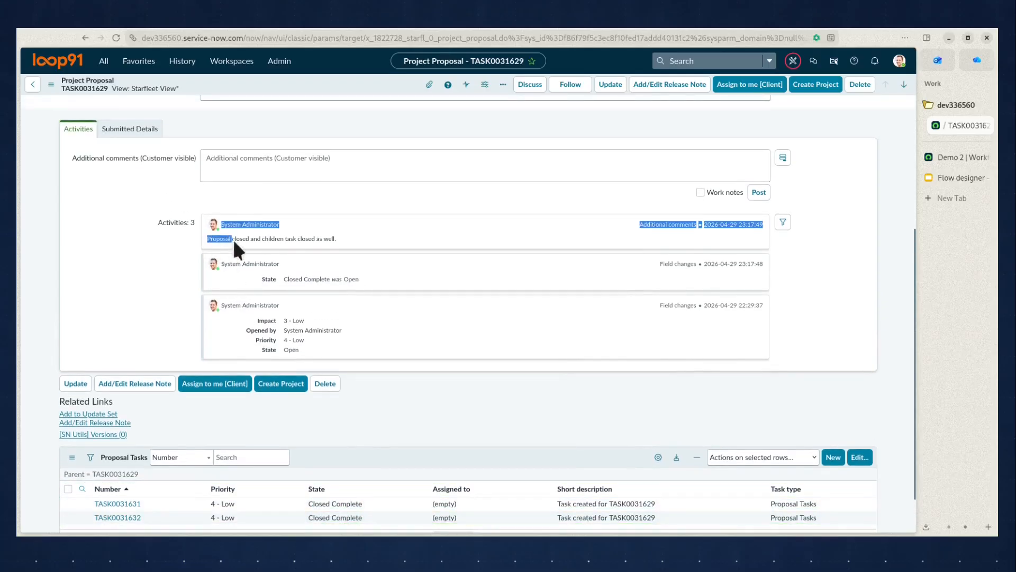
pyautogui.click(322, 237)
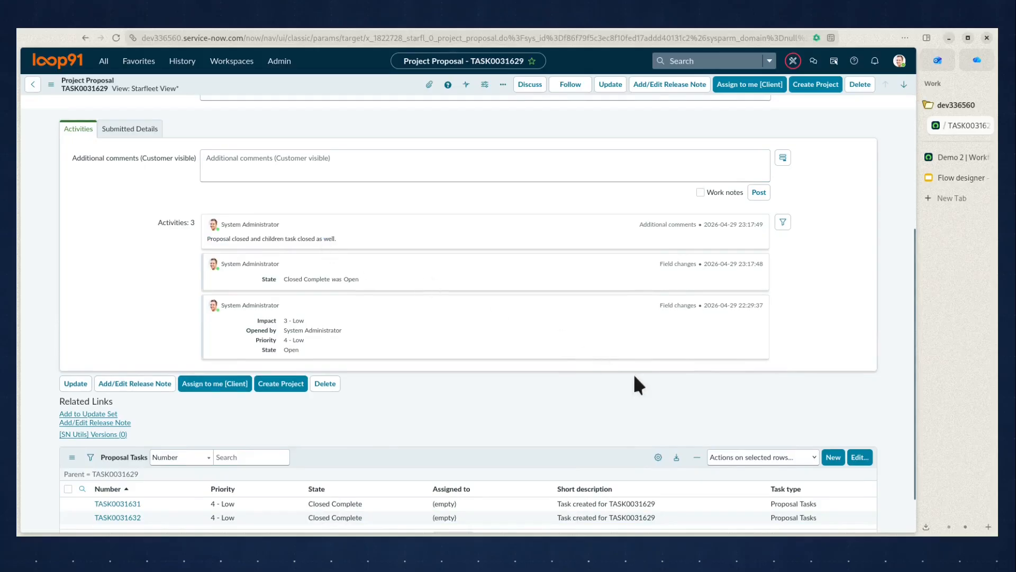
pyautogui.scroll(4, 633, 370)
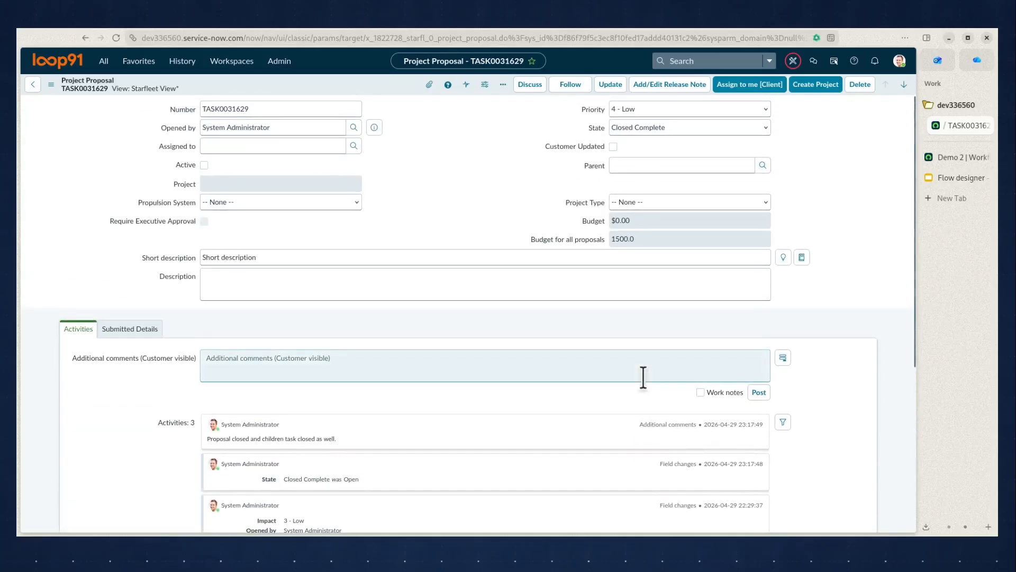